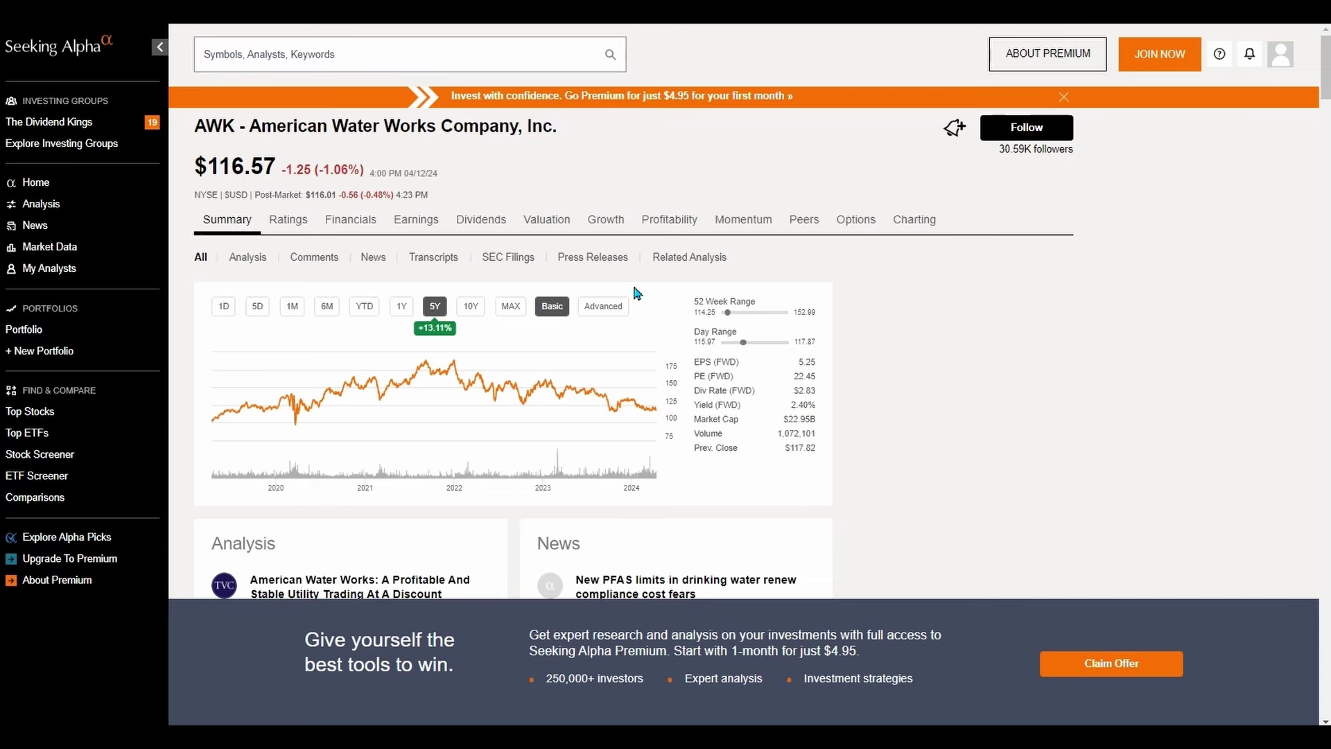
Compare the American Water Works price chart over the 1Y, 5Y and 10Y ranges.
{"action": "left_click", "coordinate": [400, 307]}
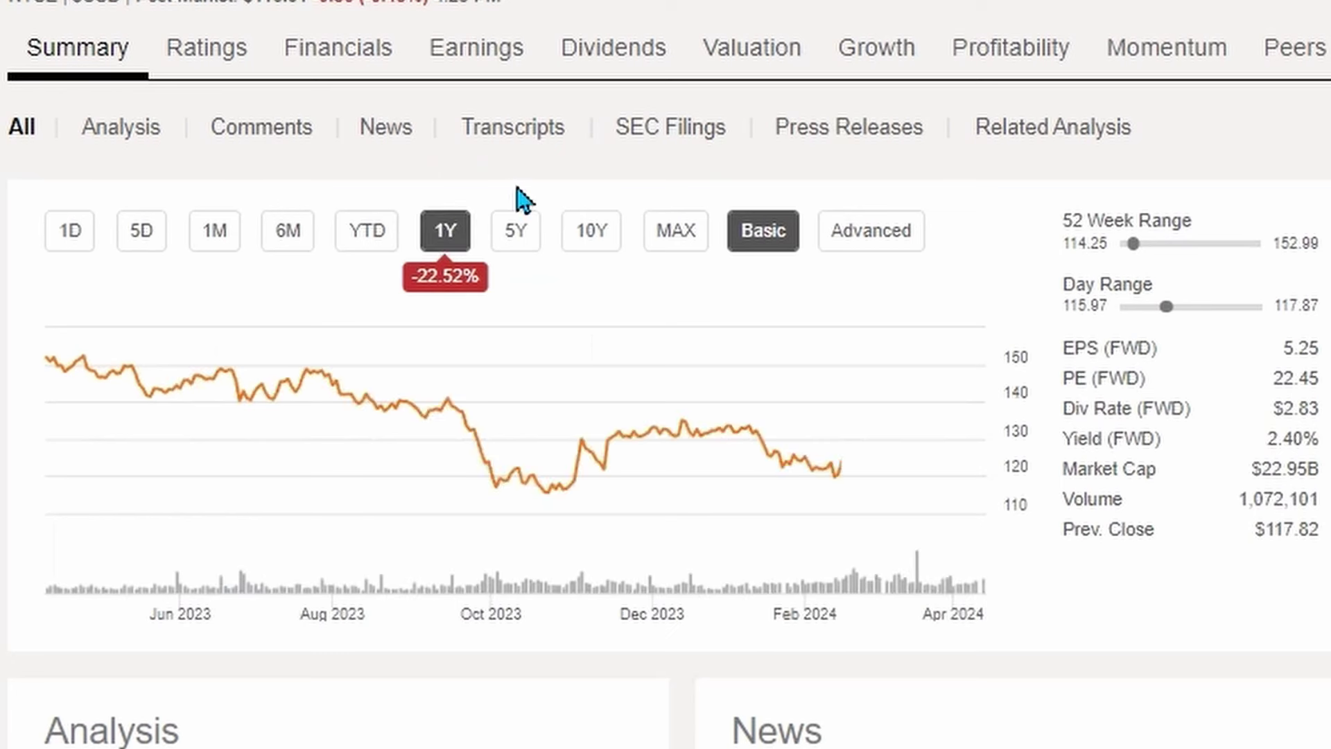
{"action": "left_click", "coordinate": [514, 236]}
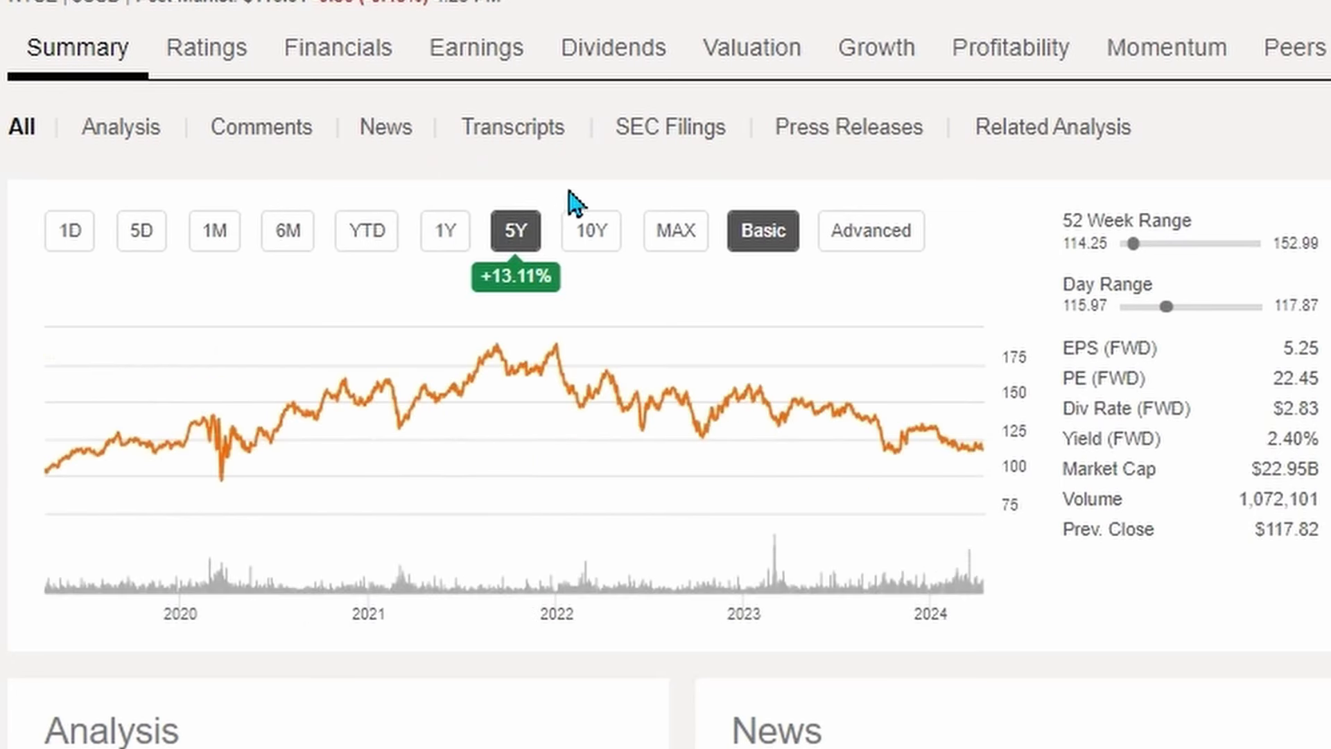
{"action": "left_click", "coordinate": [599, 239]}
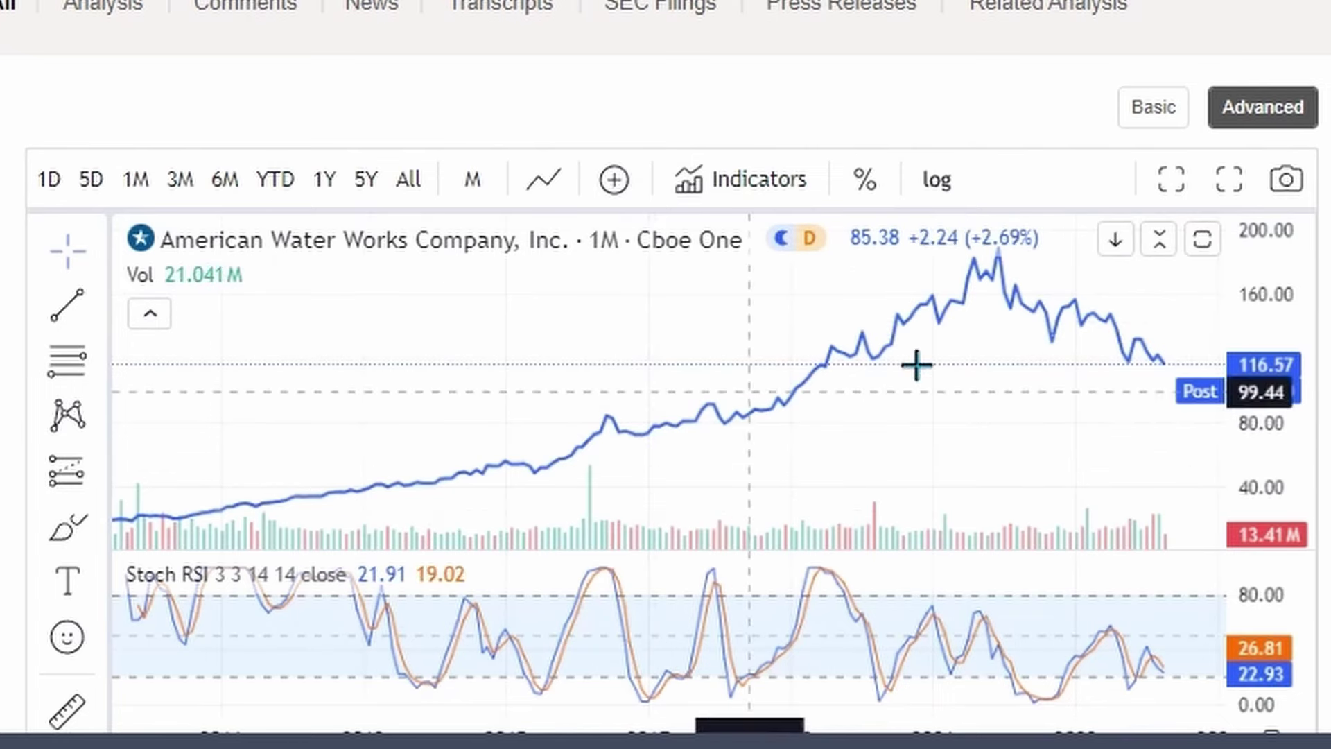
Show the full AWK price history in the advanced chart as candles on a logarithmic scale.
{"action": "left_click", "coordinate": [407, 182]}
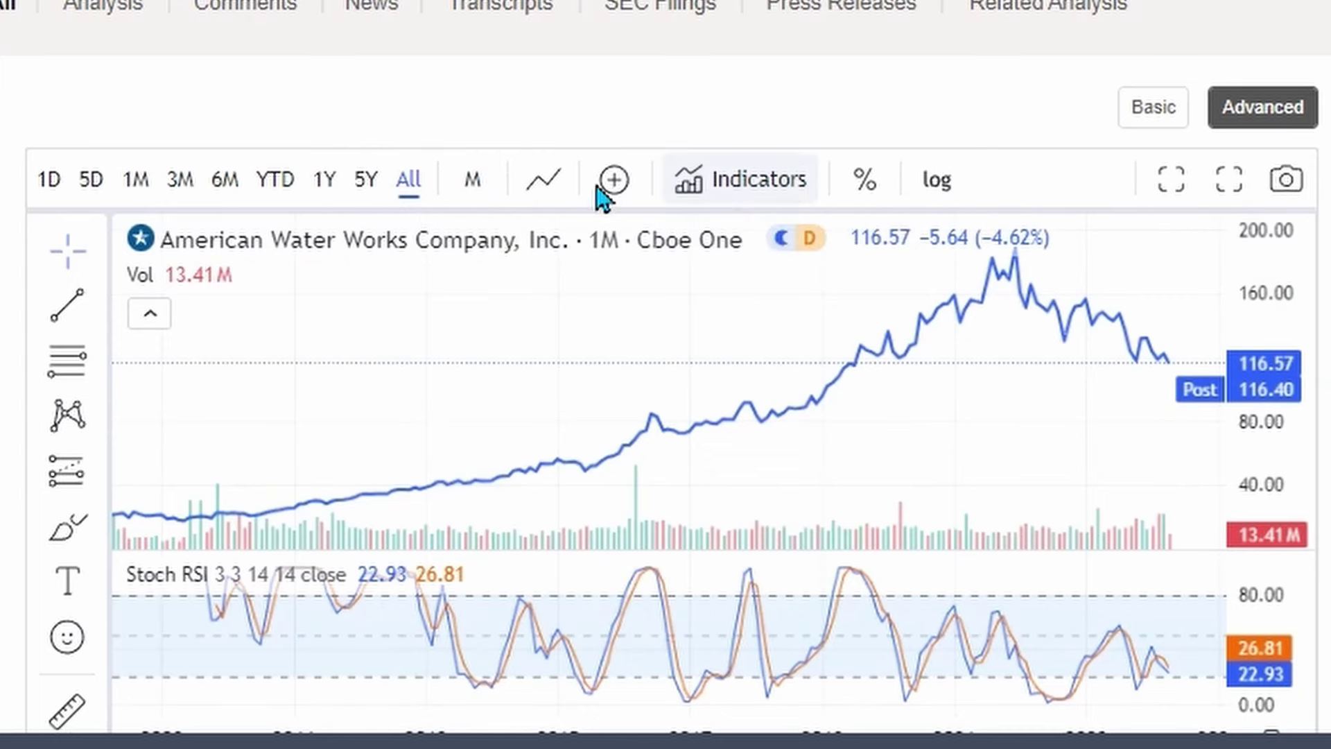
{"action": "left_click", "coordinate": [544, 183]}
{"action": "left_click", "coordinate": [573, 258]}
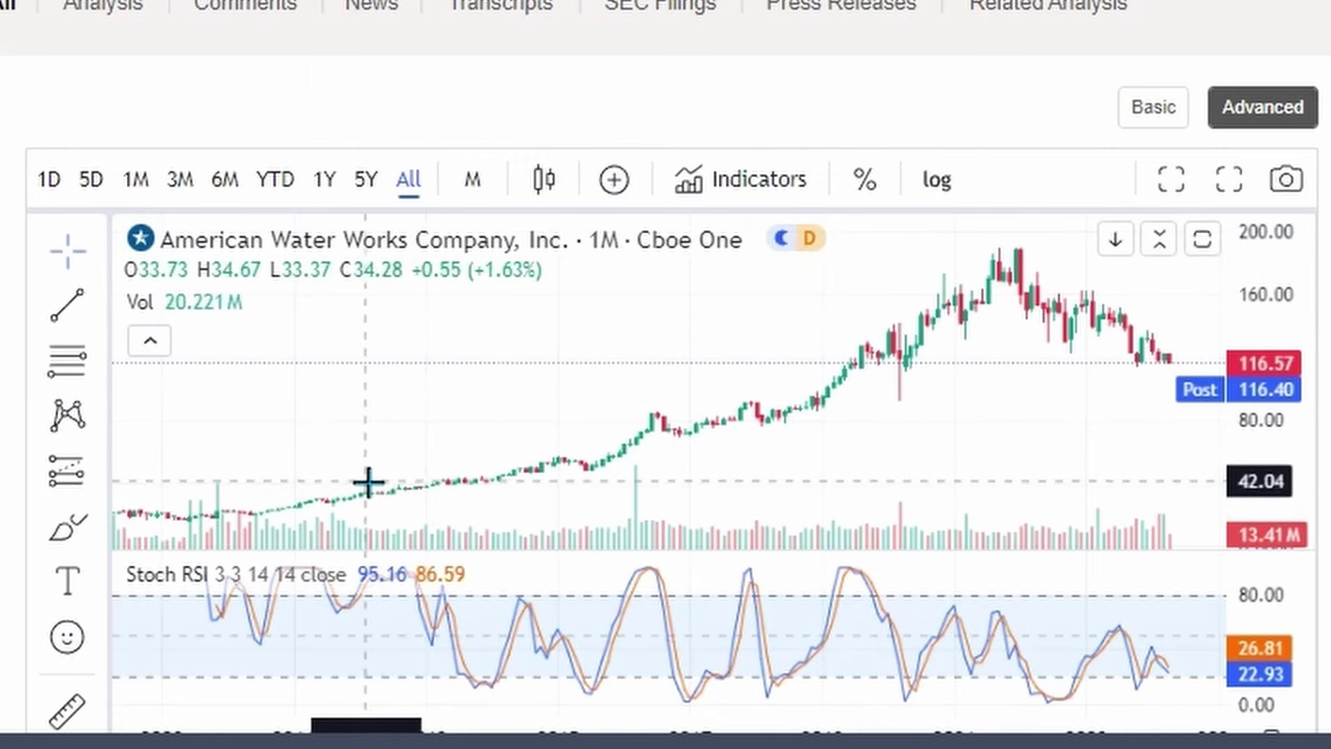
{"action": "left_click", "coordinate": [945, 179]}
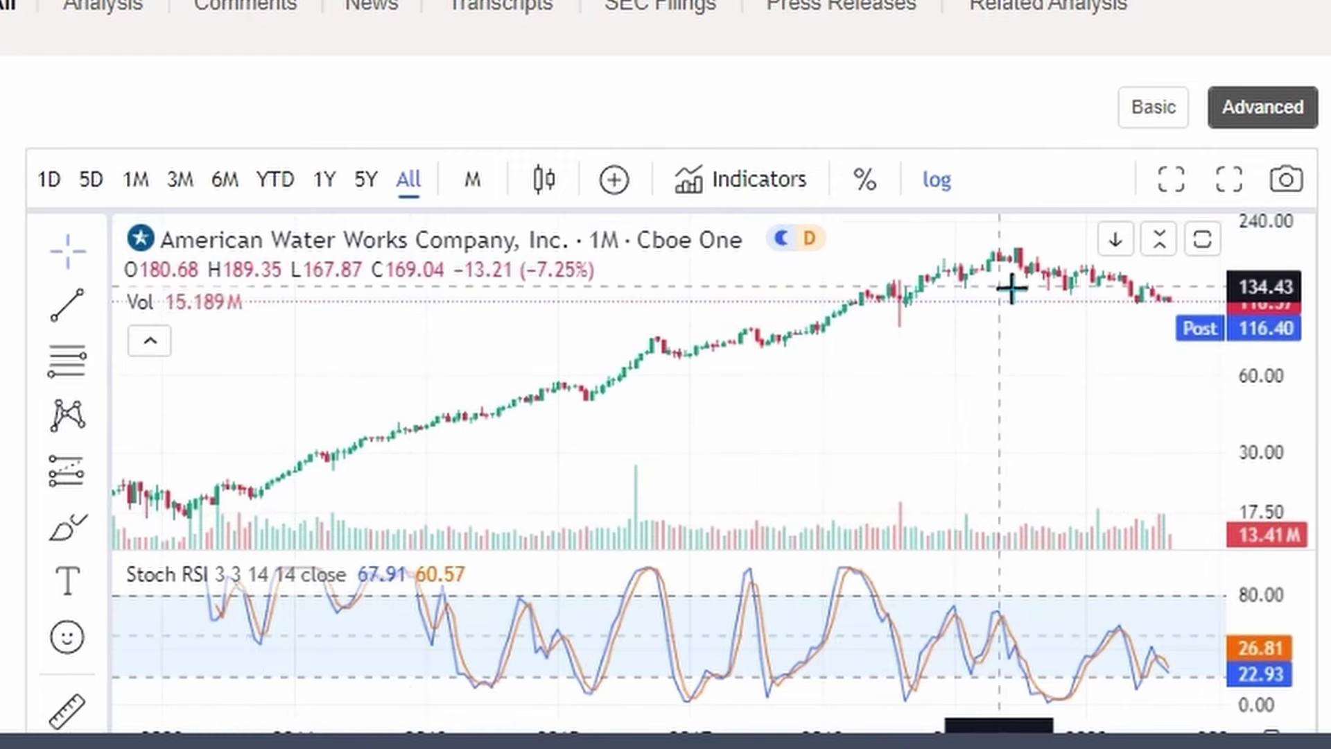
{"action": "scroll", "coordinate": [1088, 350], "scroll_direction": "up", "scroll_amount": 3}
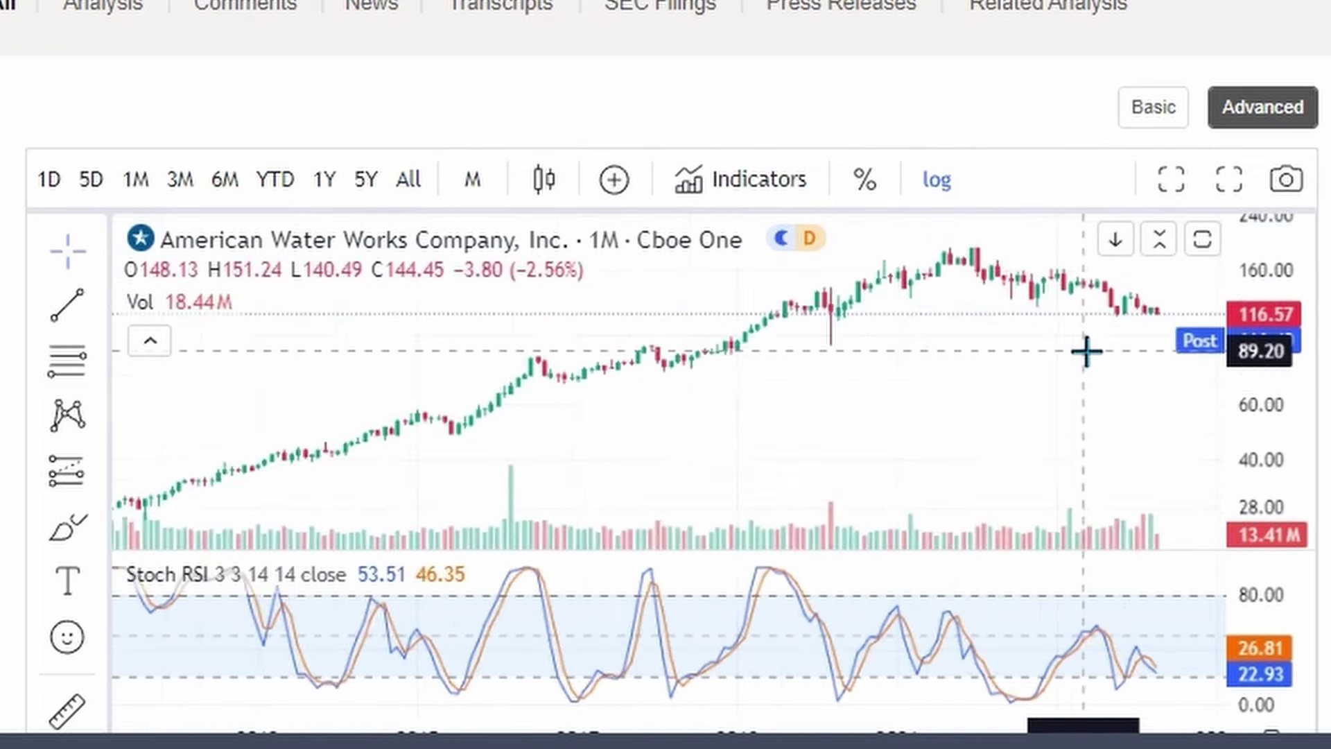
{"action": "scroll", "coordinate": [1088, 352], "scroll_direction": "up", "scroll_amount": 2}
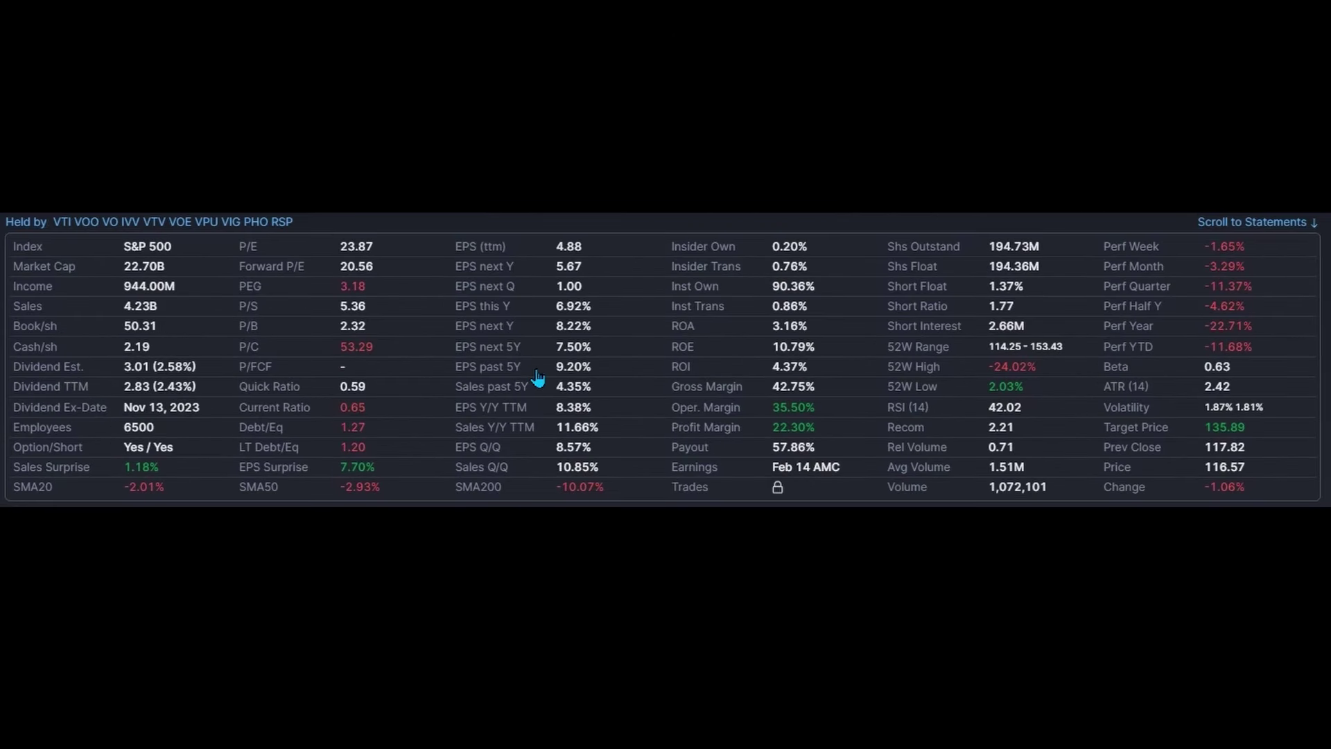
Review AWK's EPS figures and growth estimates for next year, the next five years and the past five years in the Finviz table.
{"action": "mouse_move", "coordinate": [538, 377]}
{"action": "mouse_move", "coordinate": [492, 357]}
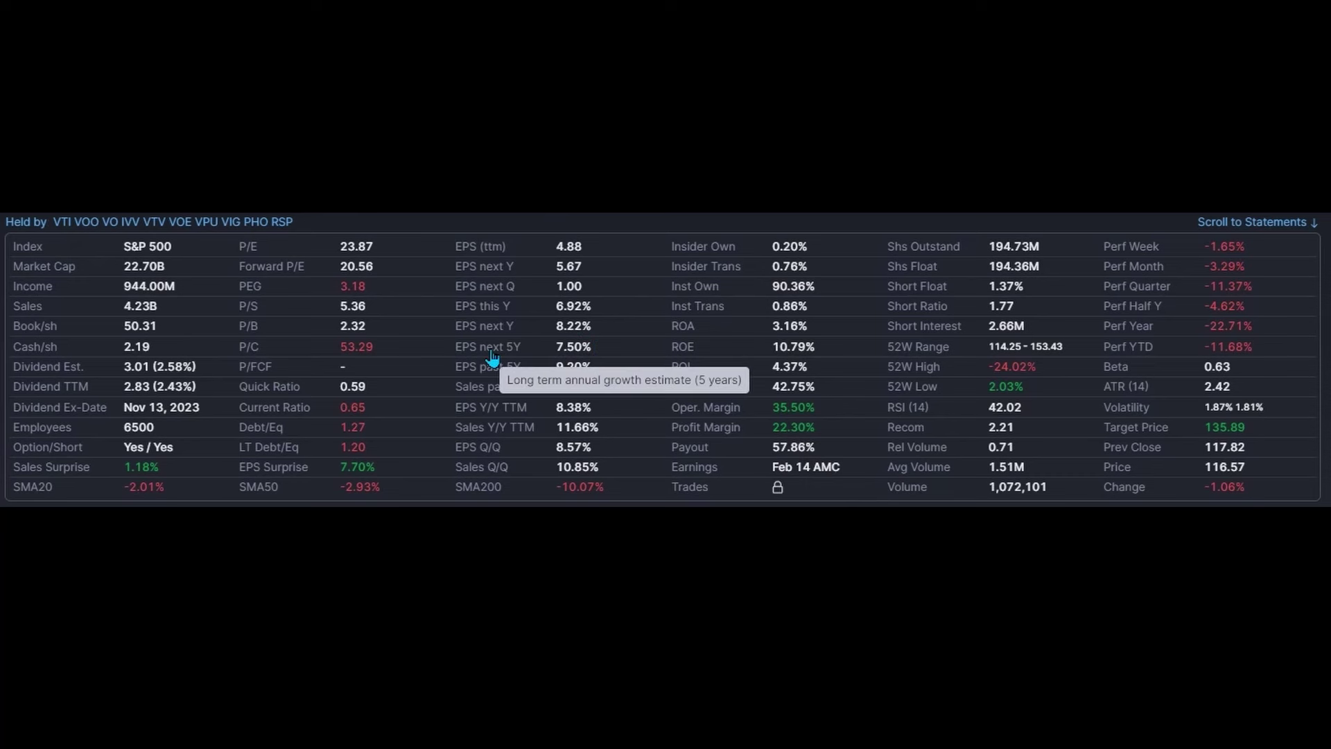
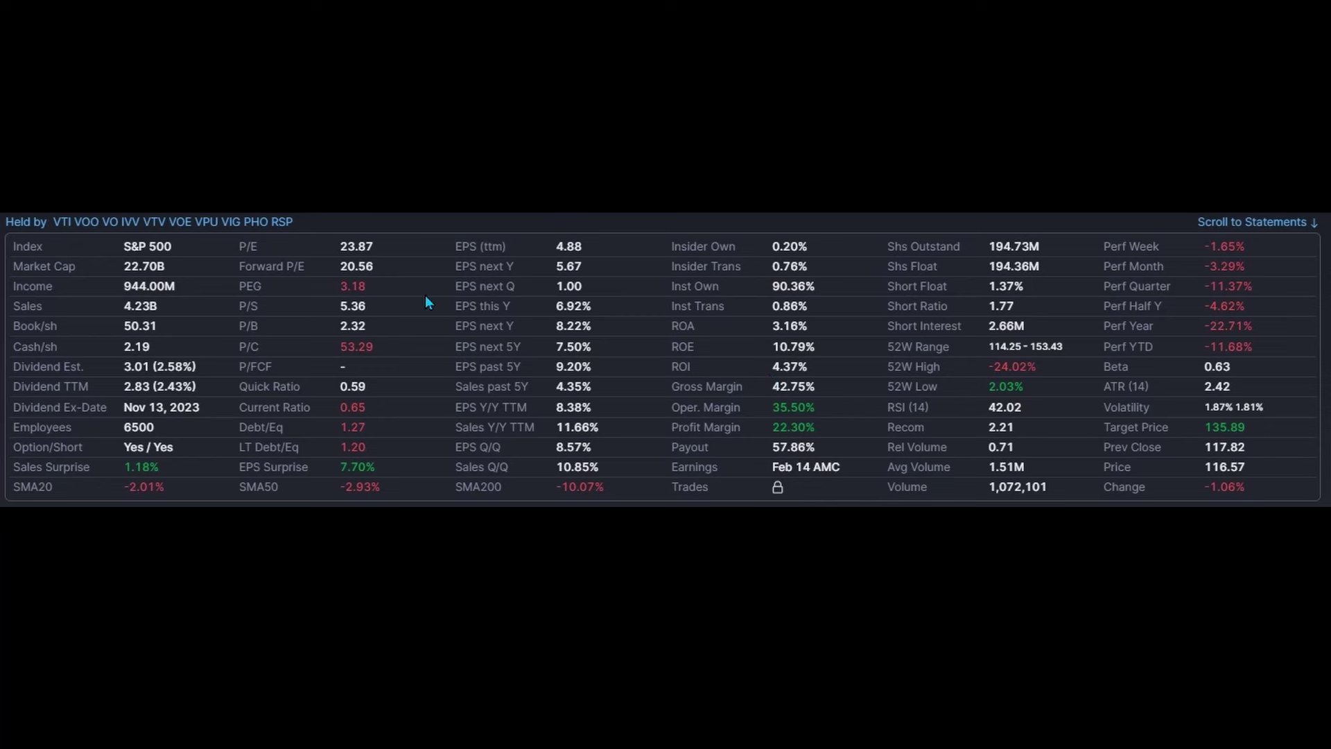
{"action": "mouse_move", "coordinate": [513, 376]}
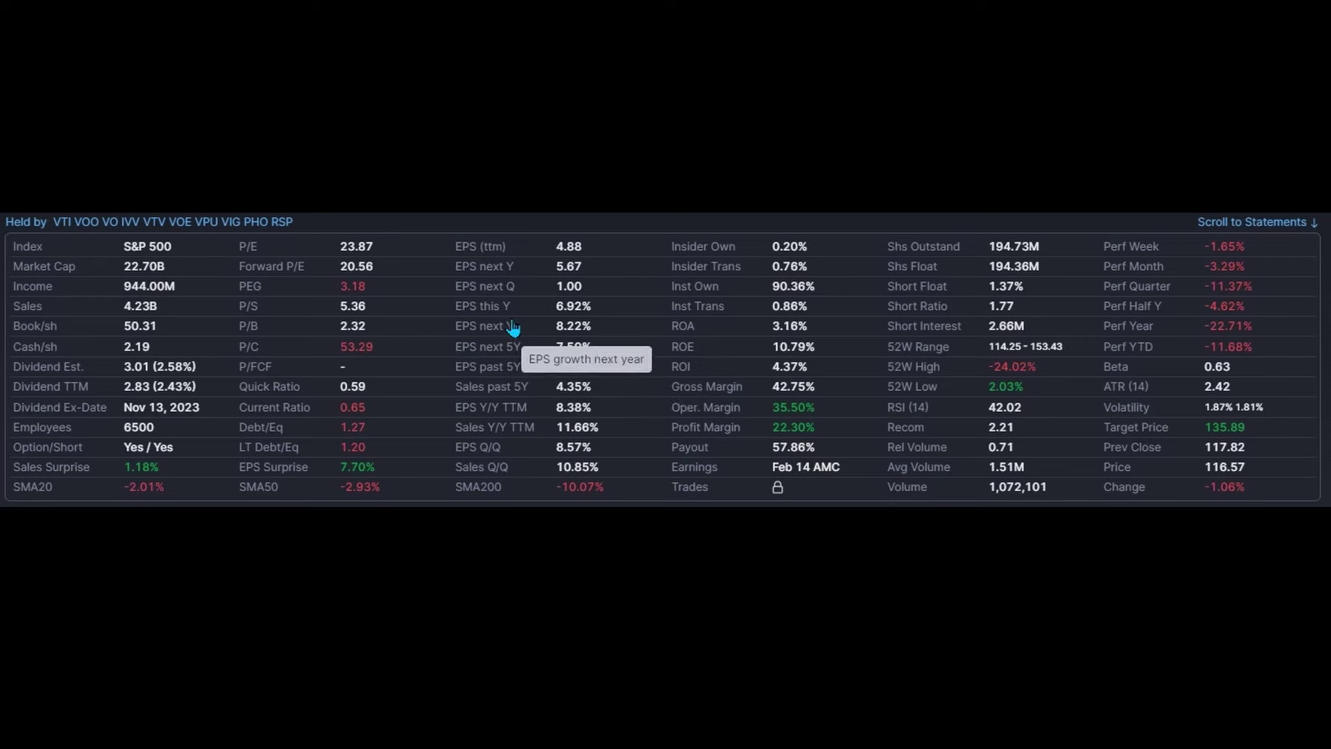
{"action": "mouse_move", "coordinate": [491, 276]}
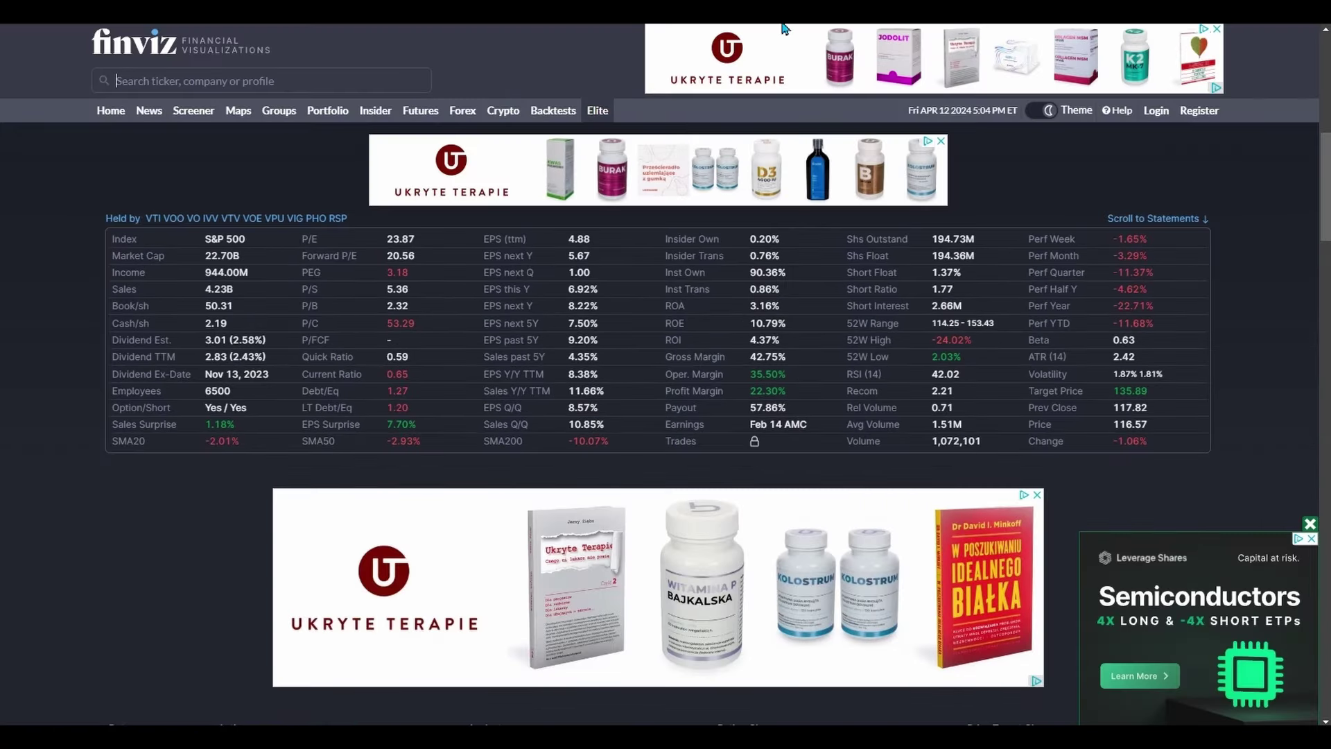
Switch to the Google Sheets calculator and inspect AWK's starting dividend frequency, starting dividend value and starting stock price.
{"action": "left_click", "coordinate": [452, 26]}
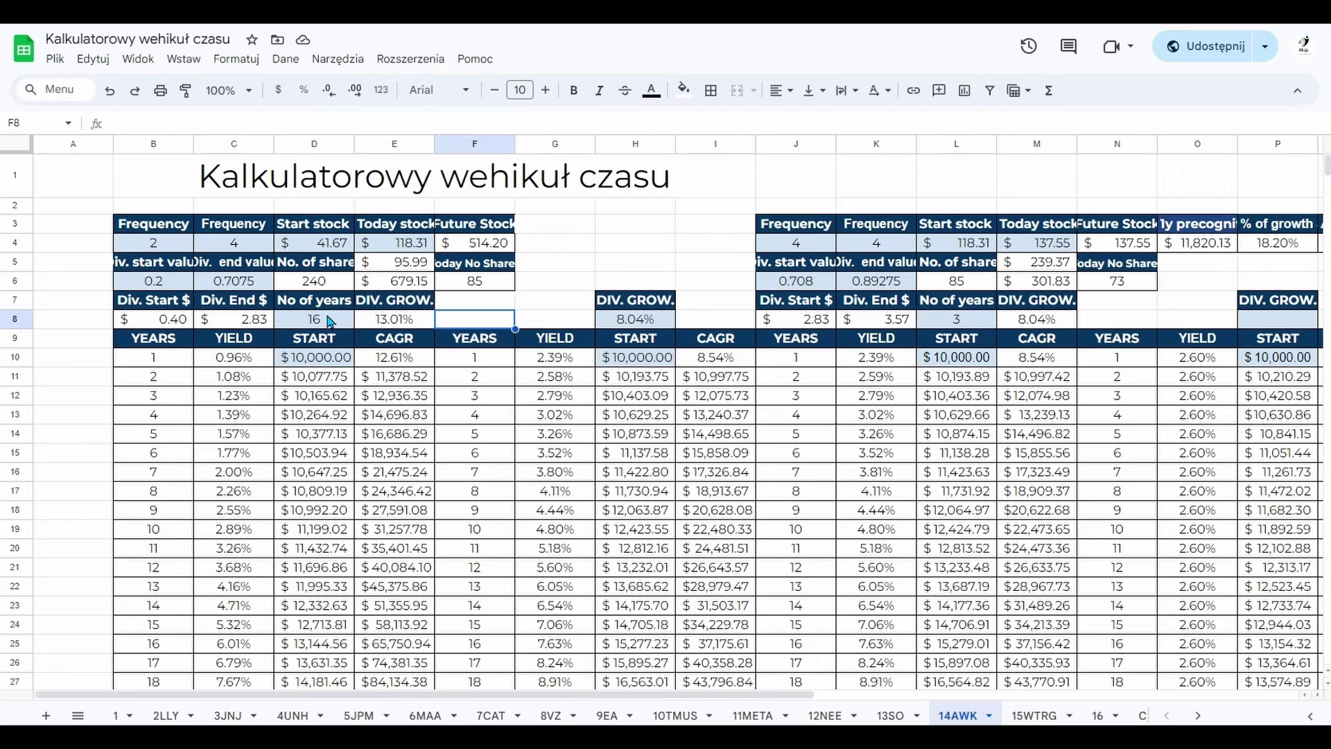
{"action": "left_click", "coordinate": [172, 246]}
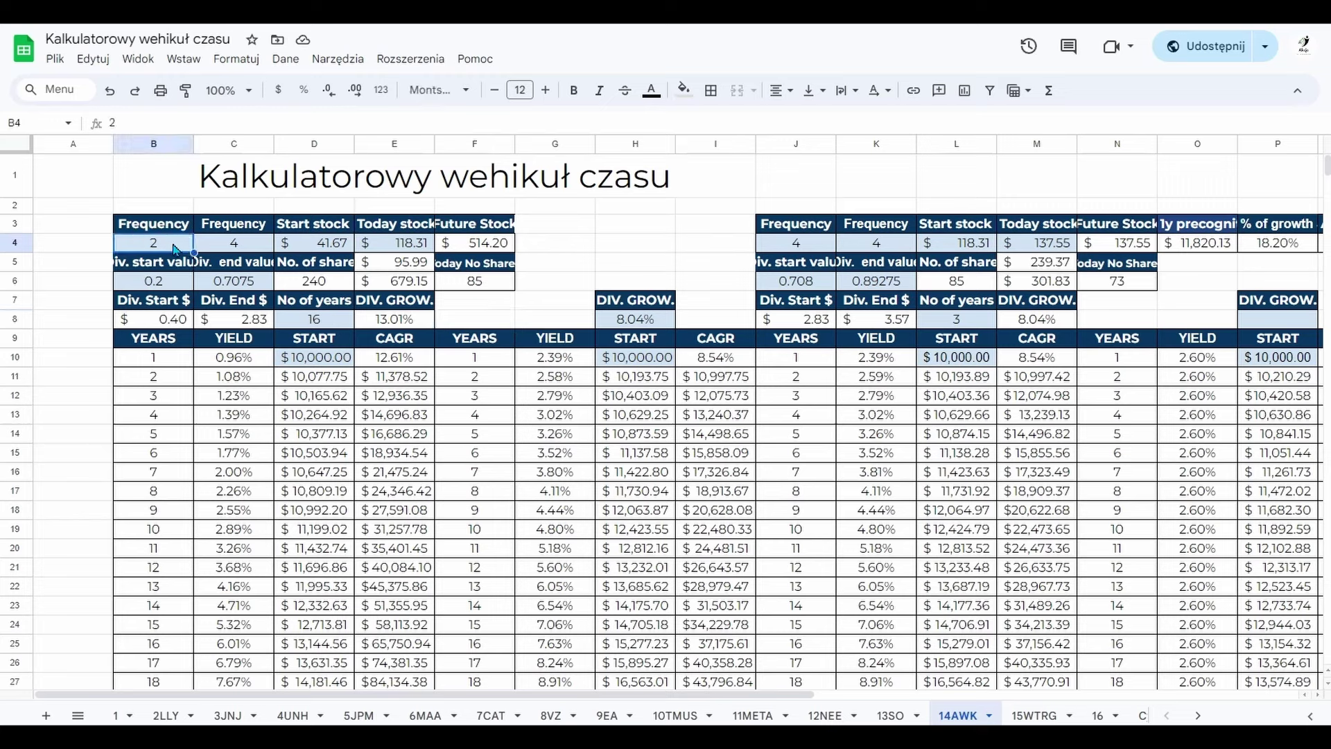
{"action": "left_click", "coordinate": [160, 284]}
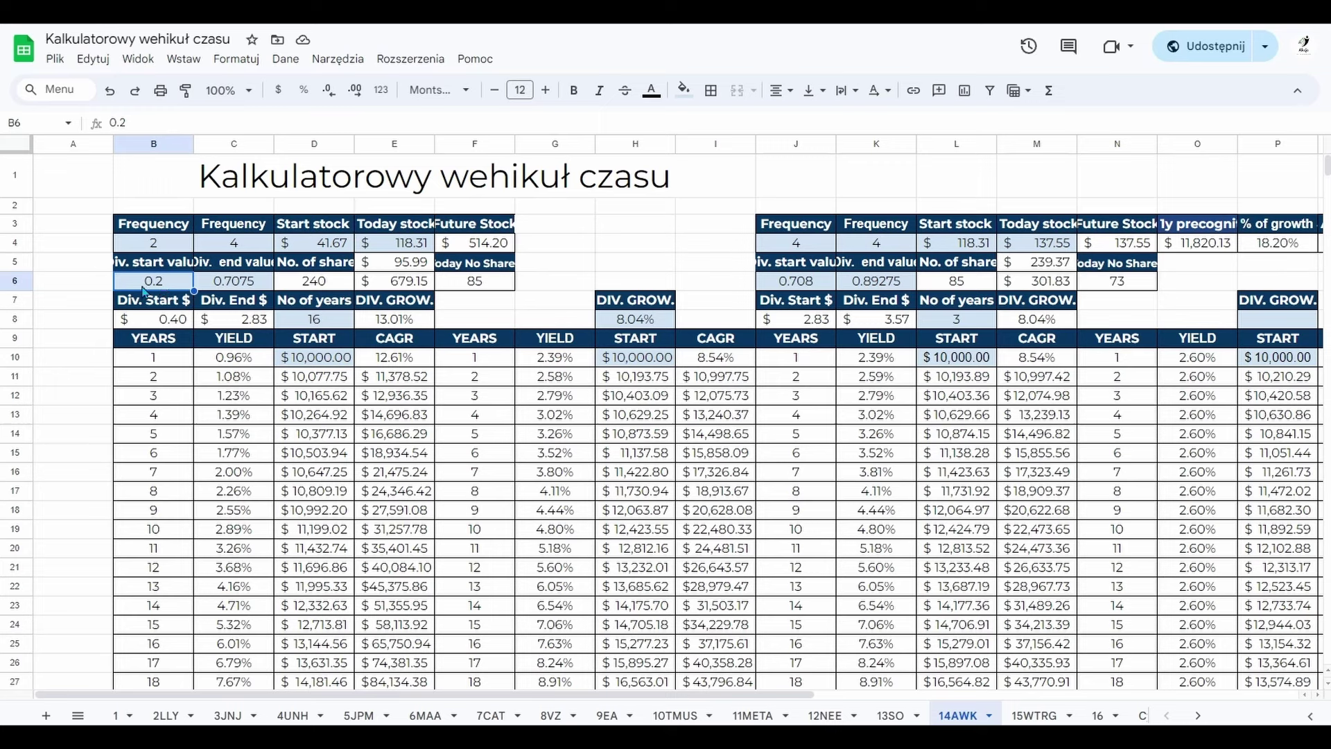
{"action": "left_click", "coordinate": [329, 248]}
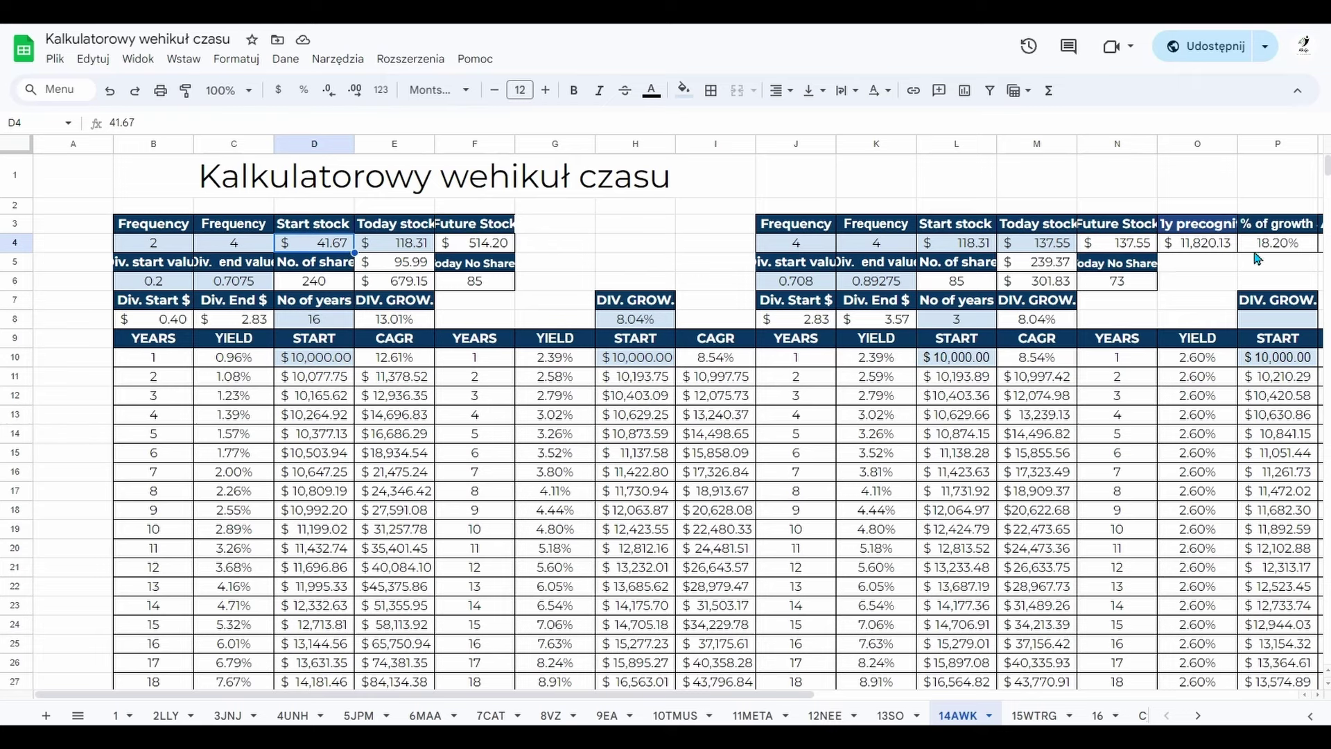
Inspect AWK's % of growth and Acceptable price formulas, evaluating the (M13-(L13-L10))/L6 part without changing the formula.
{"action": "left_click", "coordinate": [1278, 248]}
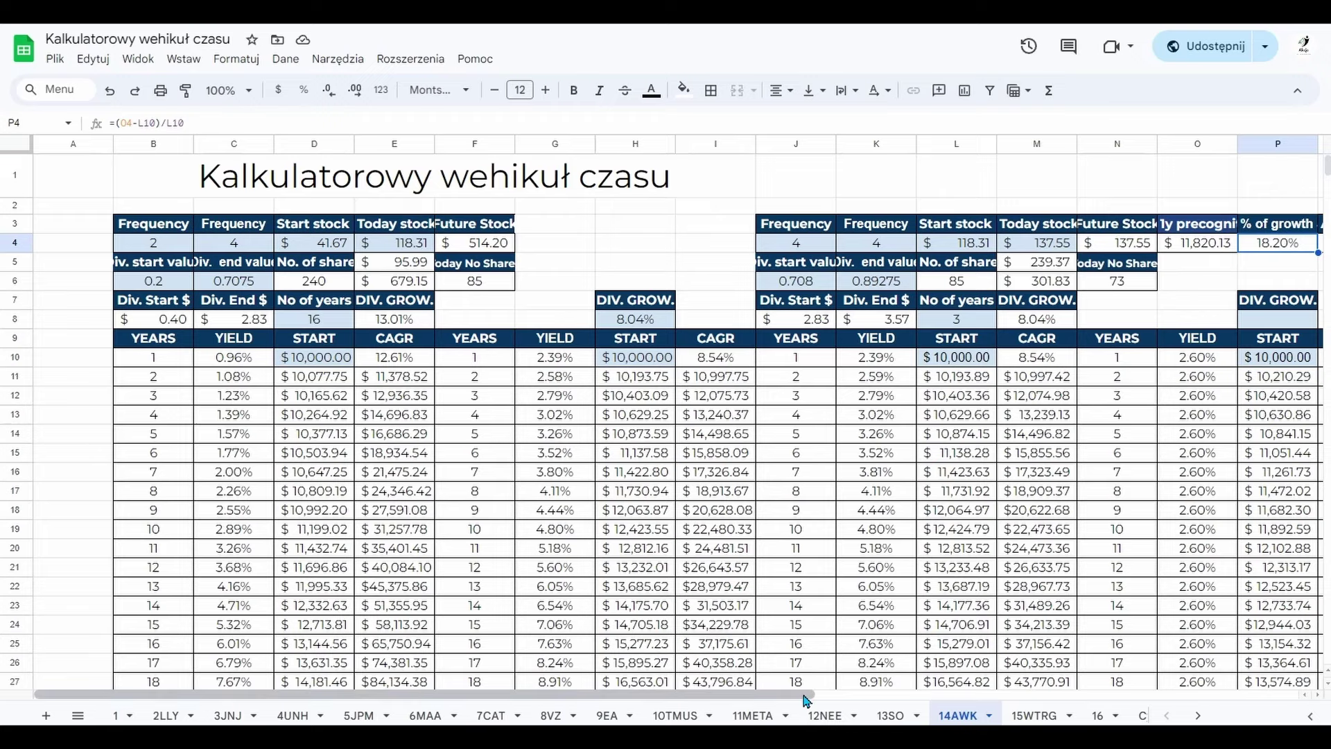
{"action": "left_click_drag", "start_coordinate": [806, 699], "coordinate": [974, 690]}
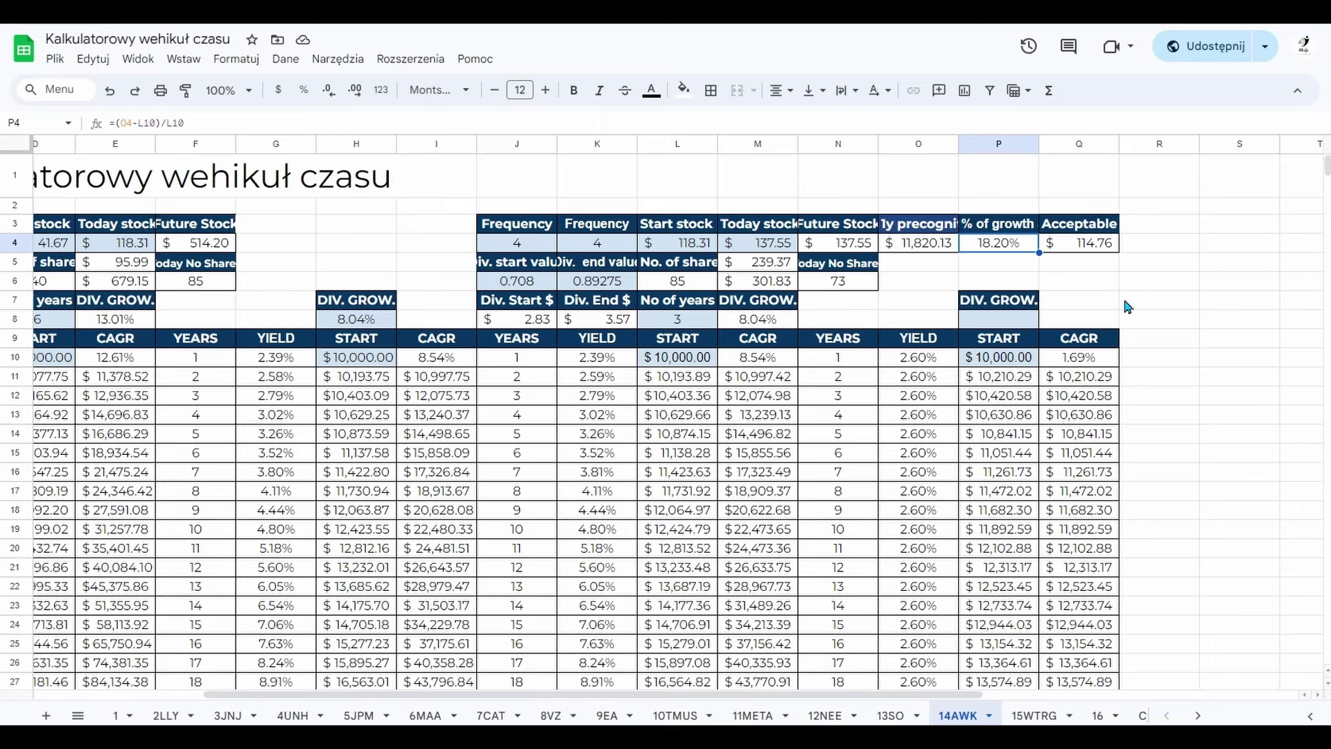
{"action": "left_click", "coordinate": [1081, 251]}
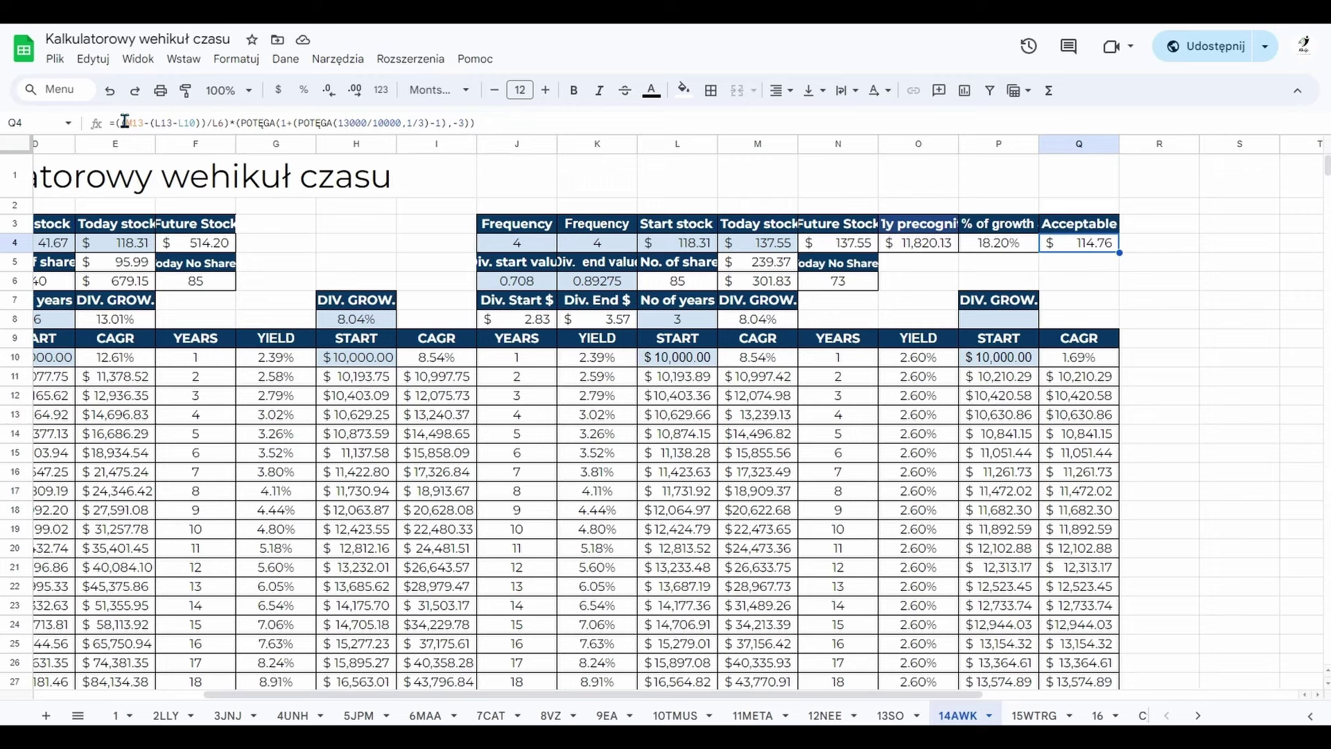
{"action": "left_click_drag", "start_coordinate": [119, 122], "coordinate": [225, 127]}
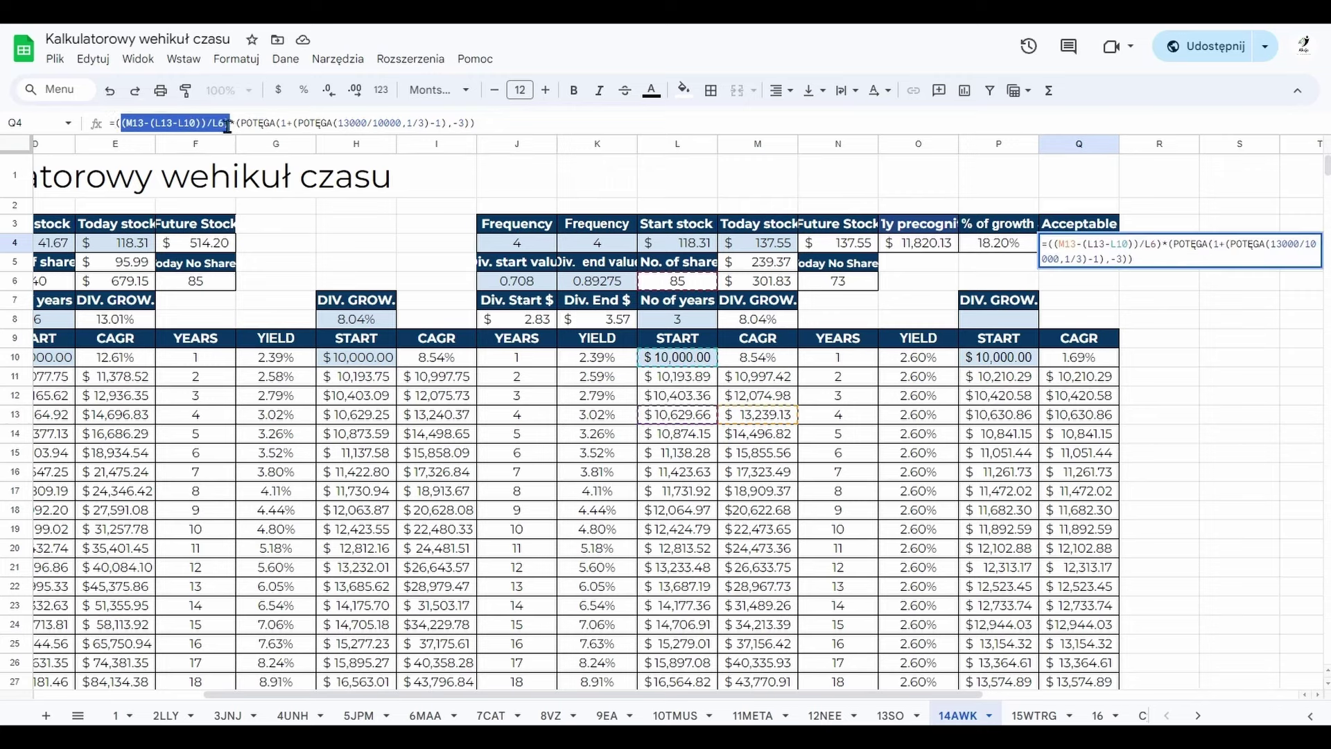
{"action": "left_click", "coordinate": [224, 126]}
{"action": "left_click_drag", "start_coordinate": [119, 123], "coordinate": [225, 124]}
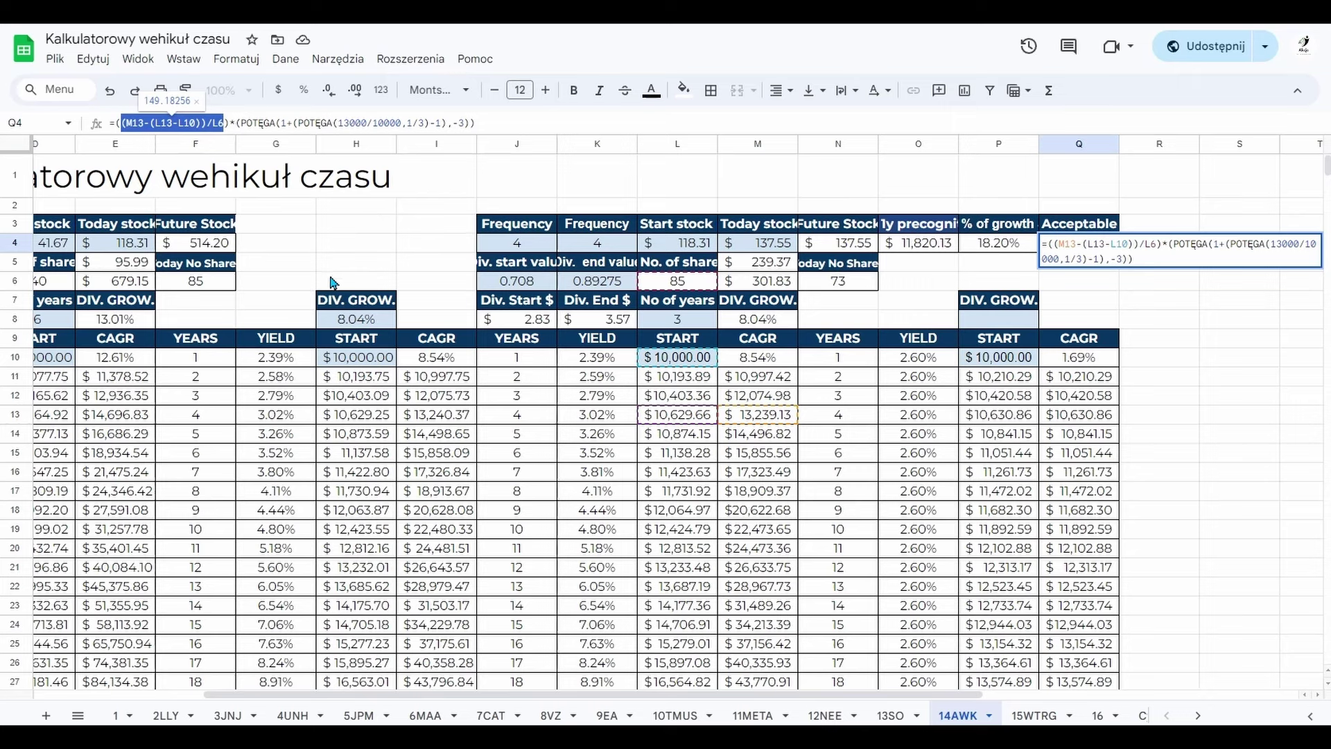
{"action": "left_click", "coordinate": [384, 254]}
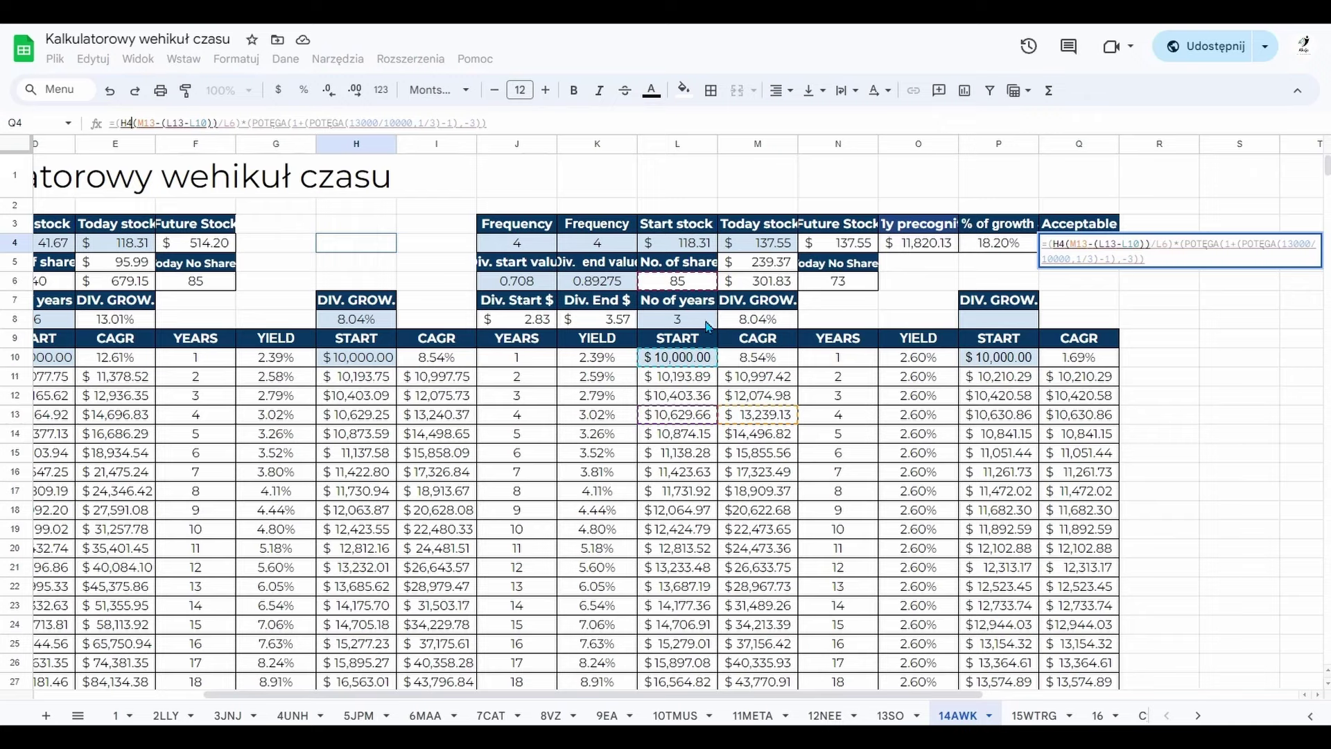
{"action": "key", "text": "Escape"}
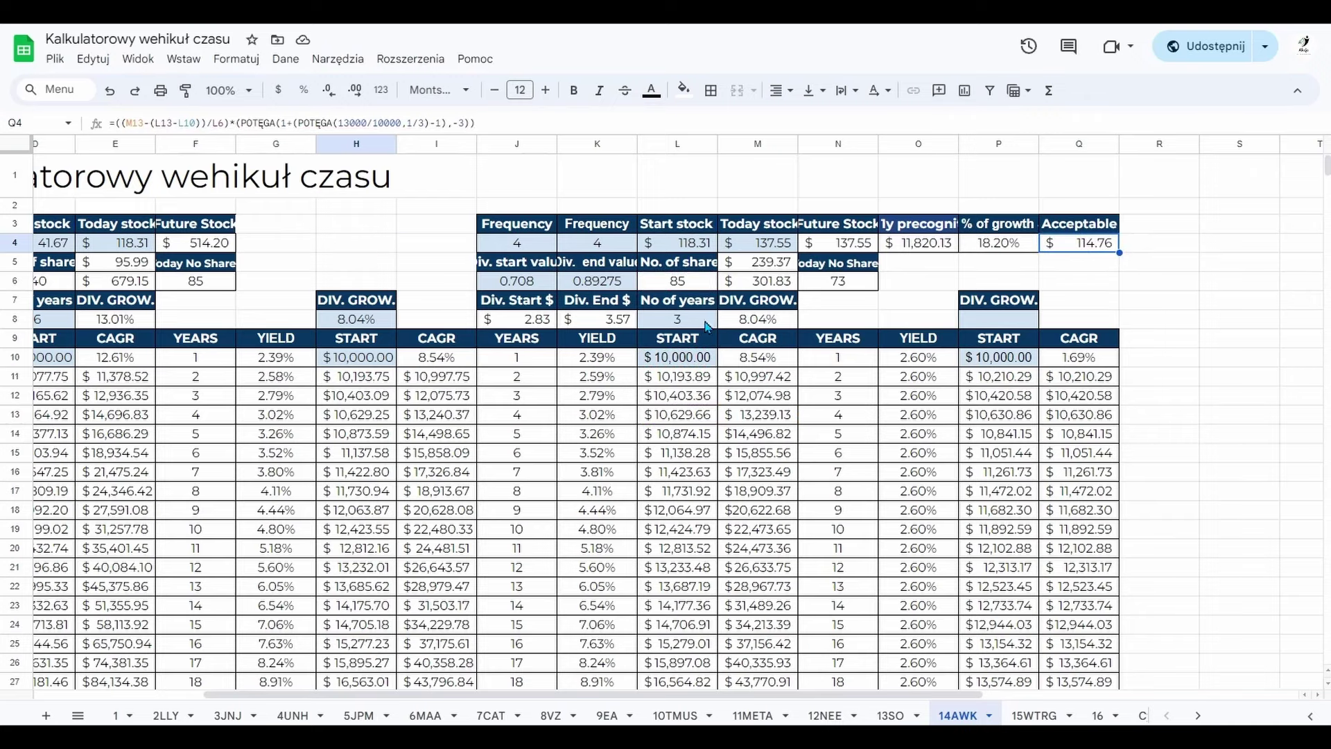
Open the 15WTRG sheet and inspect its projected dividend growth and % of growth cells.
{"action": "left_click", "coordinate": [1025, 716]}
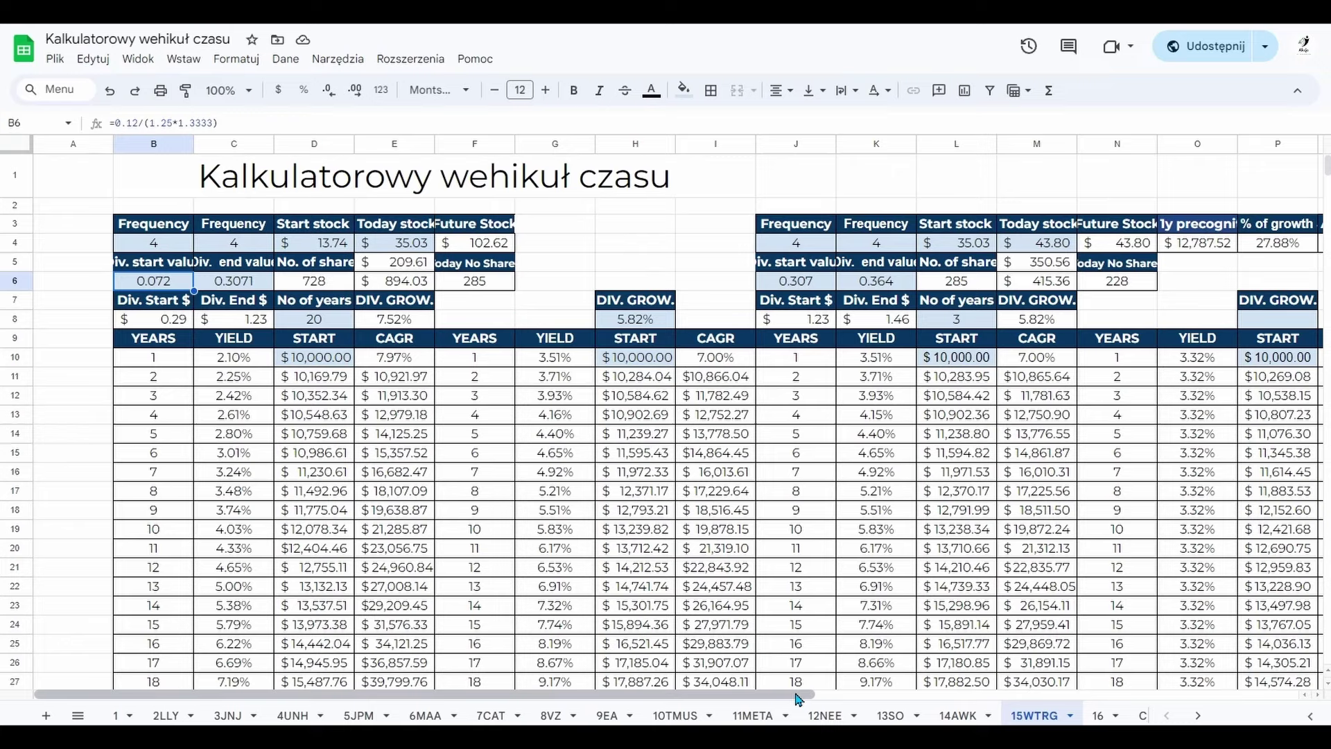
{"action": "left_click_drag", "start_coordinate": [797, 698], "coordinate": [940, 710]}
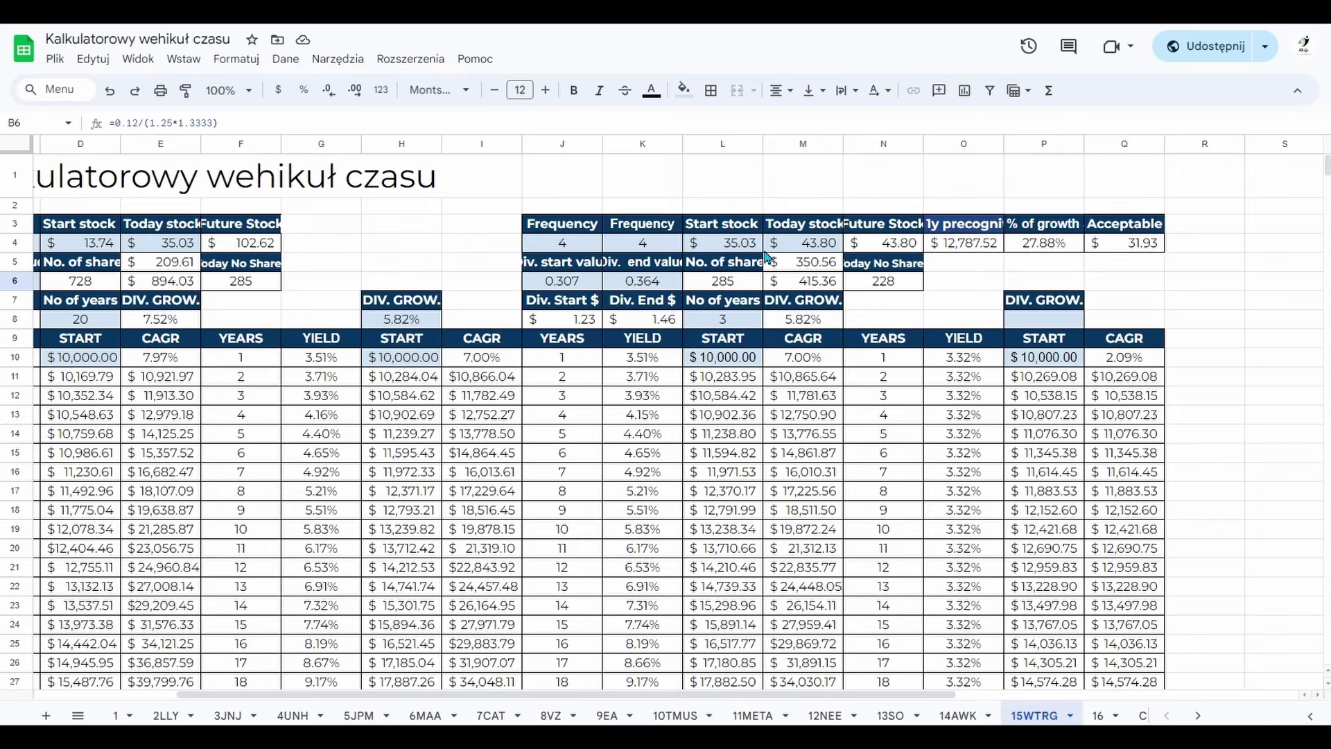
{"action": "left_click", "coordinate": [788, 324]}
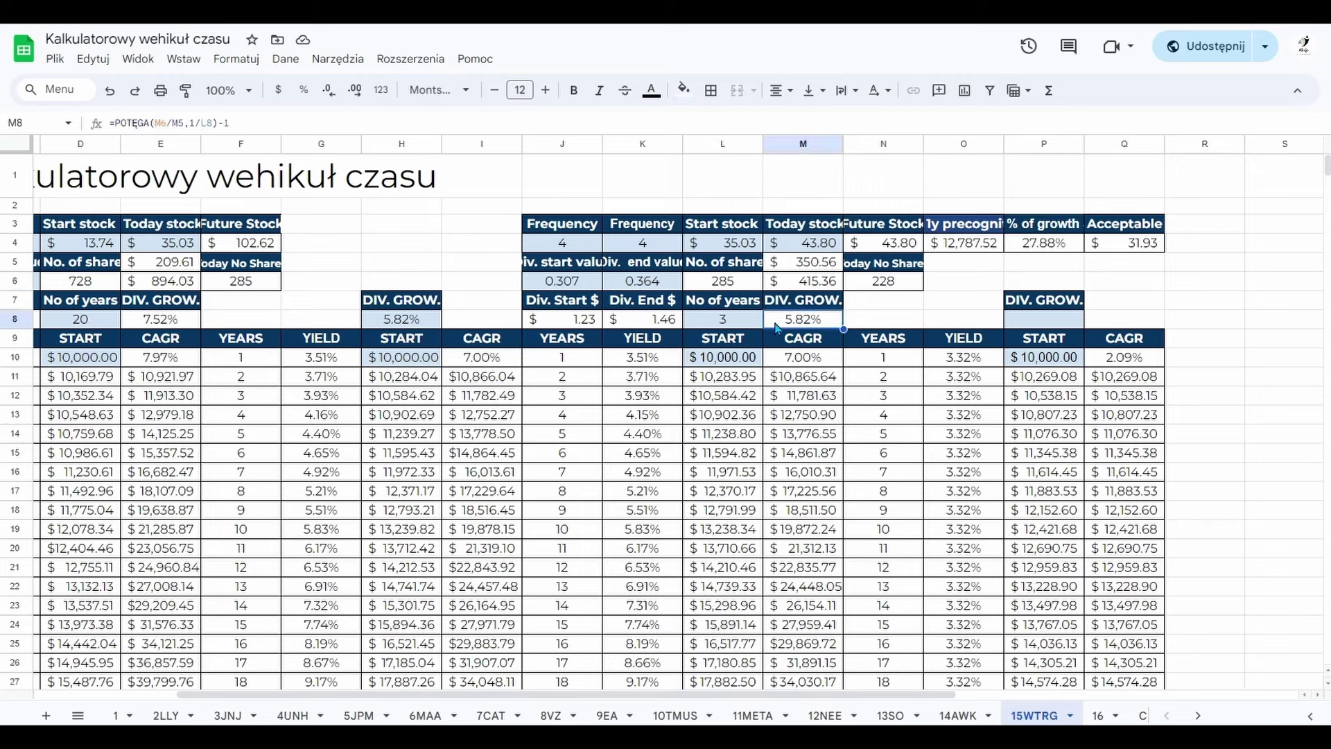
{"action": "left_click", "coordinate": [1040, 253]}
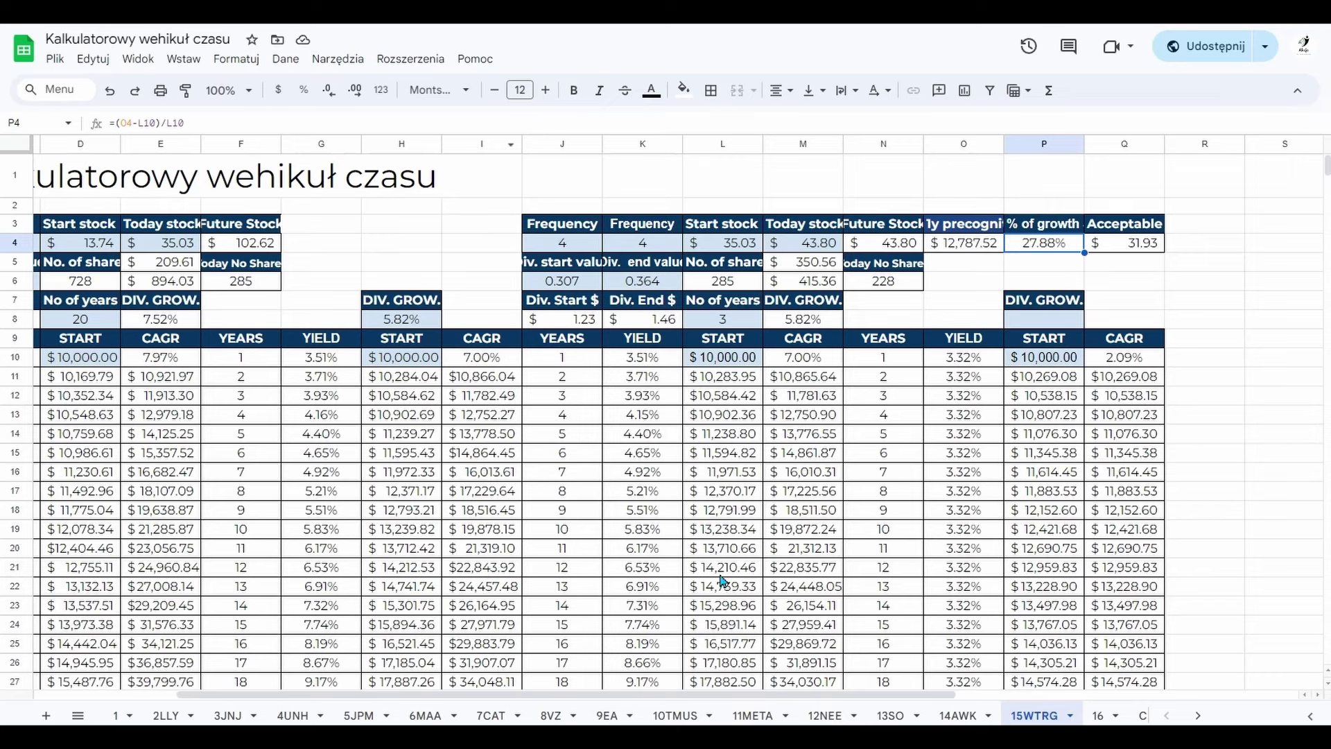
Return to the 14AWK sheet and switch to Portfolio Visualizer to review American Water Works' performance summary and portfolio growth.
{"action": "left_click", "coordinate": [955, 716]}
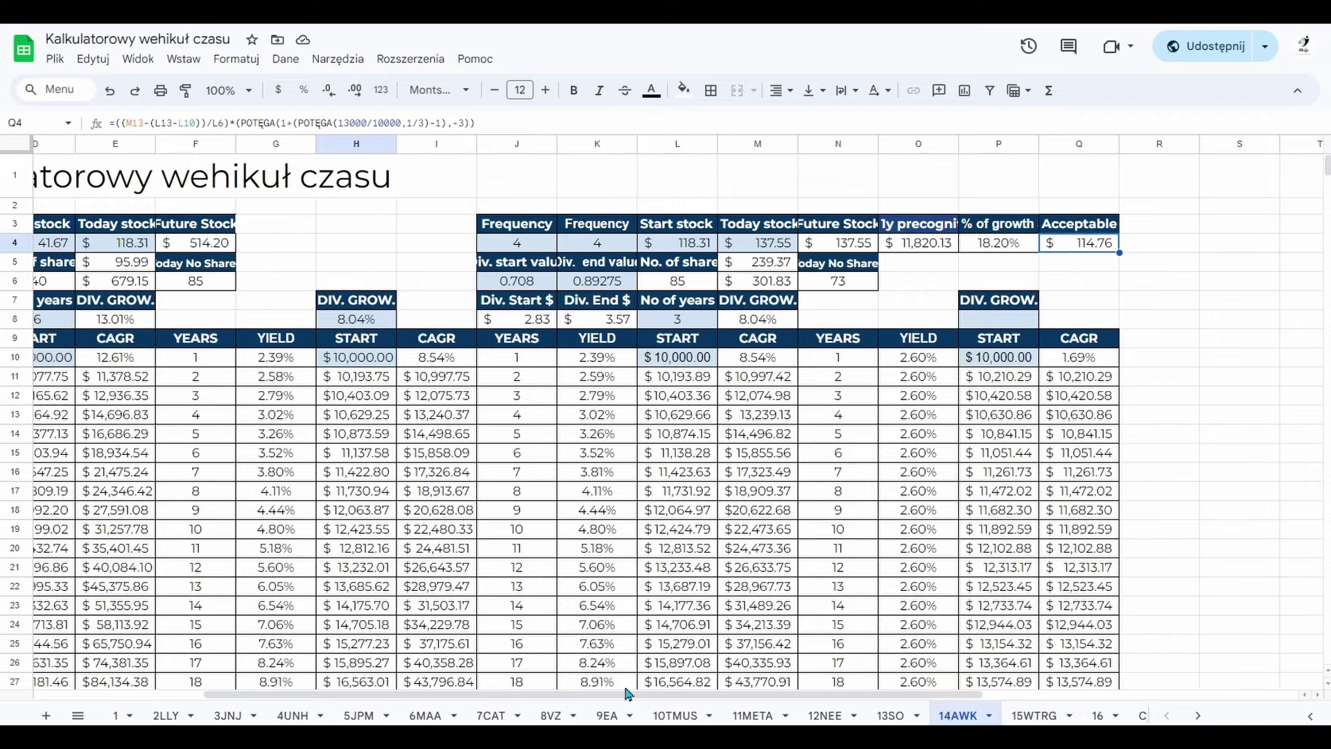
{"action": "scroll", "coordinate": [626, 693], "scroll_direction": "left", "scroll_amount": 5}
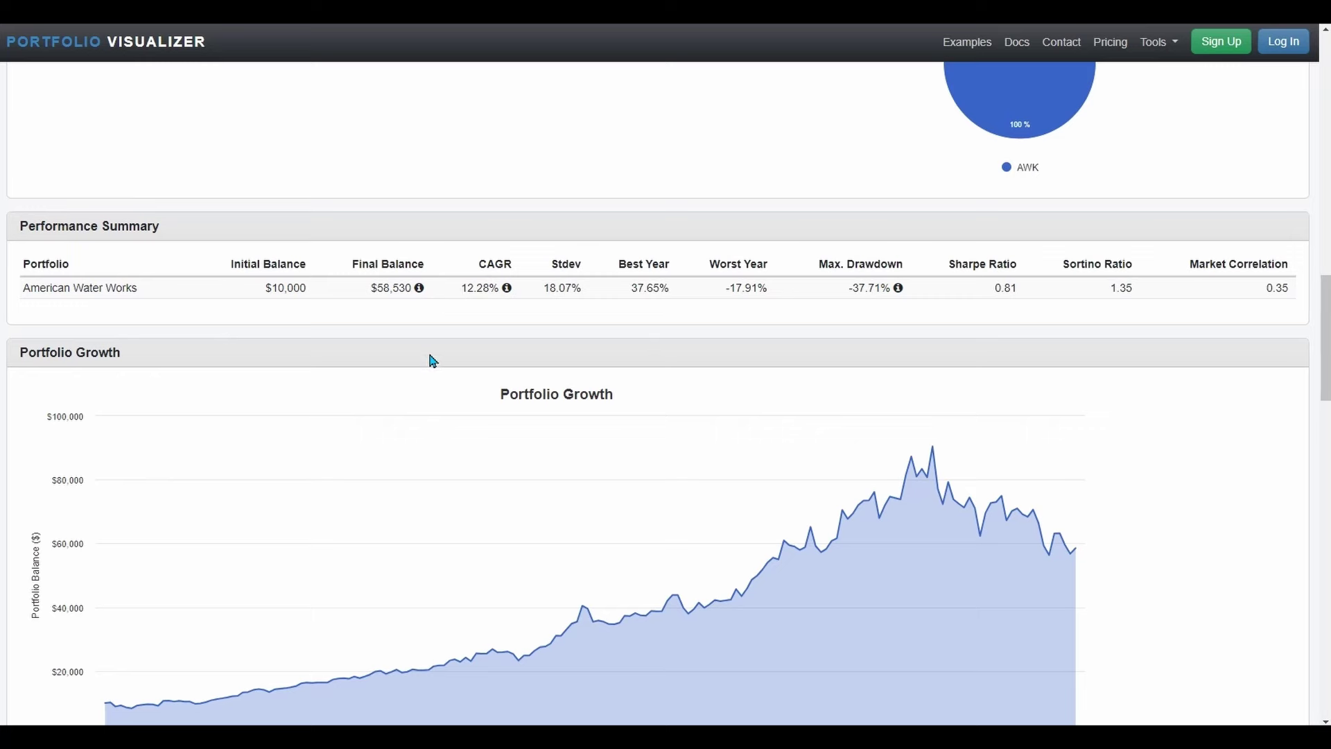
{"action": "scroll", "coordinate": [432, 362], "scroll_direction": "down", "scroll_amount": 5}
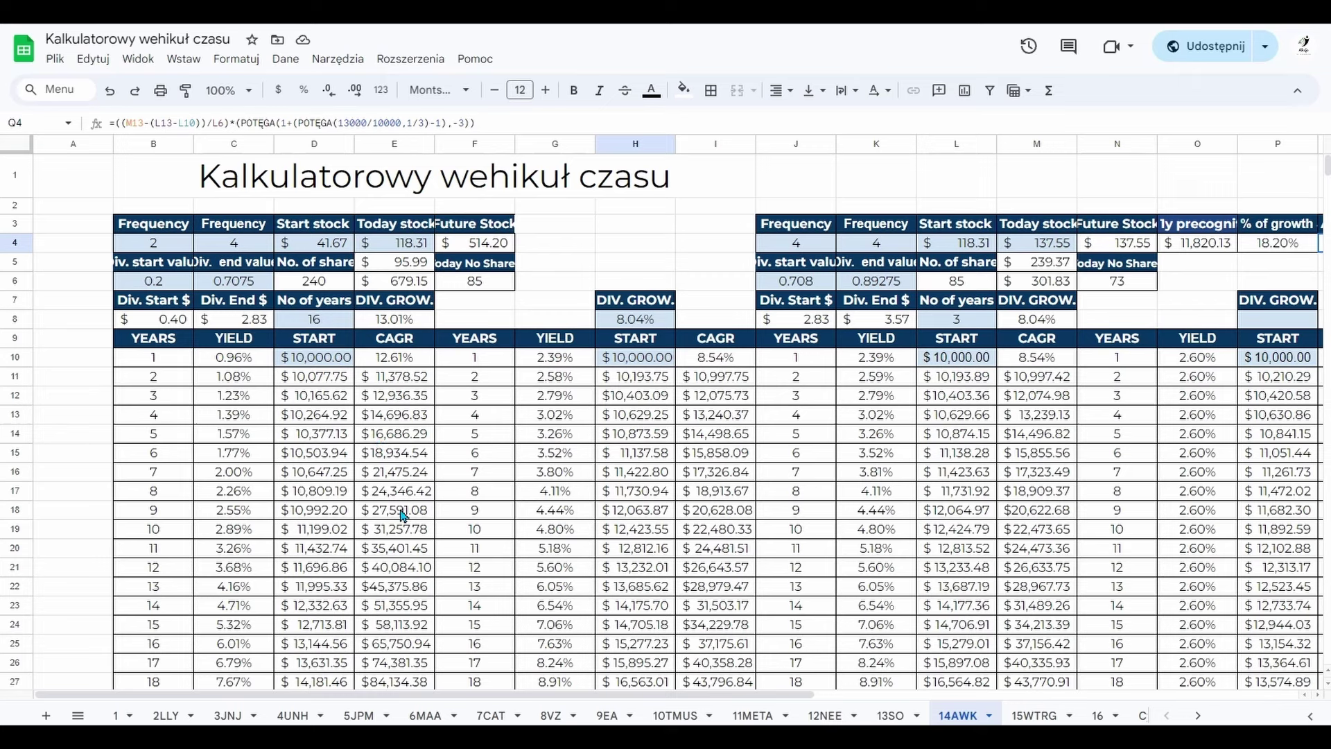
Switch back to the 14AWK sheet and check the CAGR column amounts for years 16 and 17.
{"action": "left_click", "coordinate": [390, 649]}
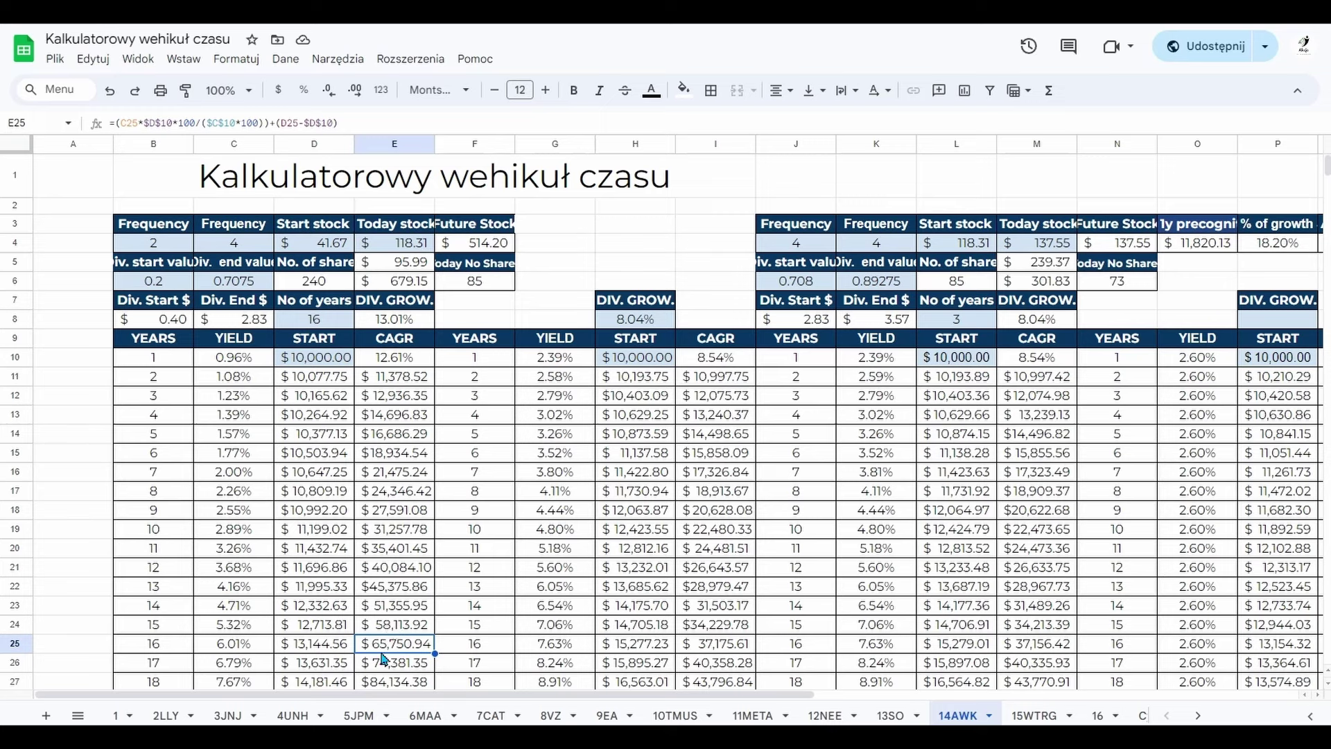
{"action": "left_click", "coordinate": [388, 668]}
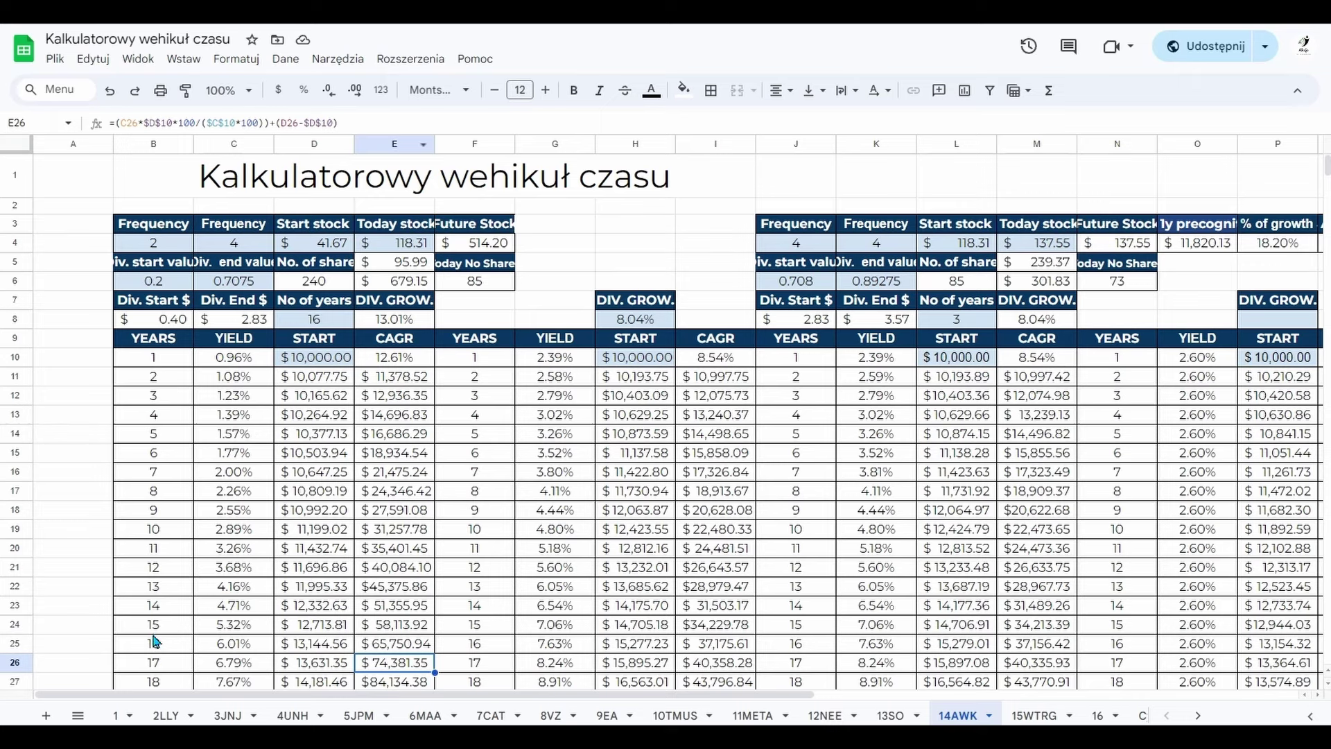
{"action": "left_click", "coordinate": [372, 652]}
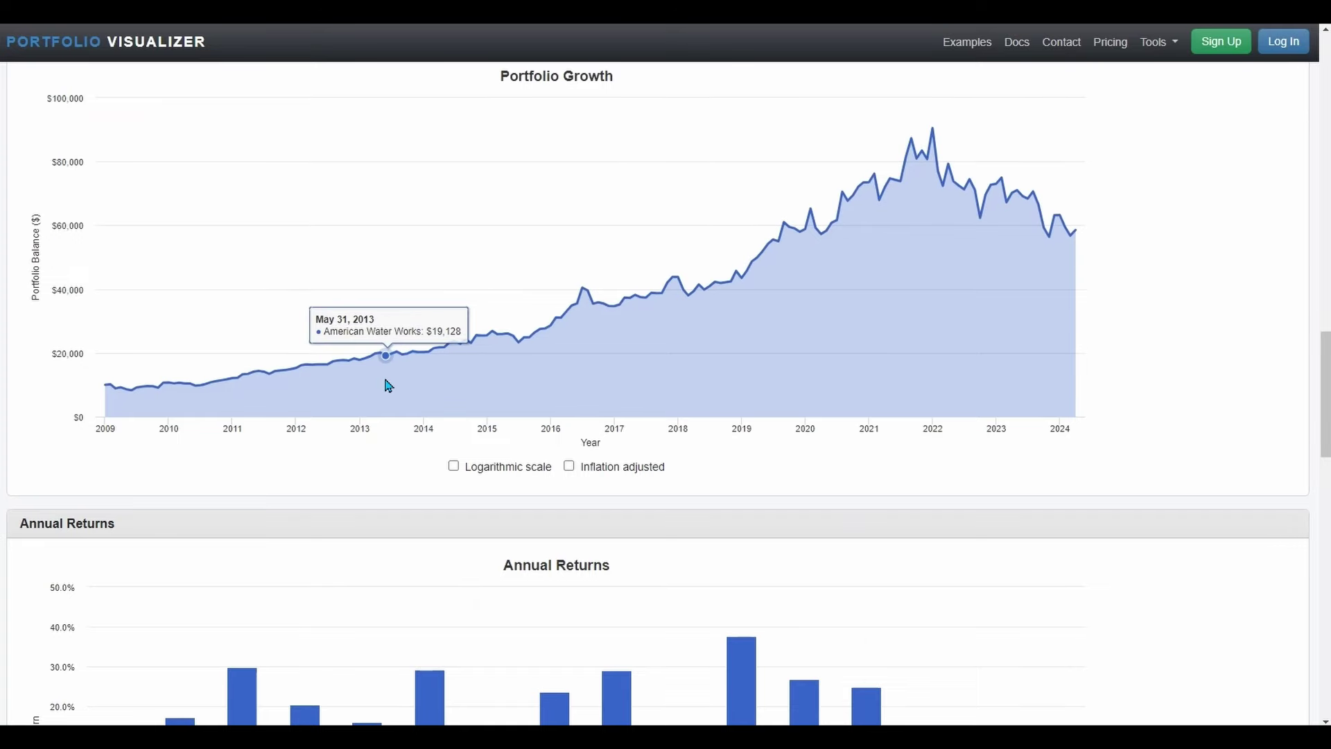
Switch to Portfolio Visualizer and examine the American Water Works balance at the growth chart's December 2021 peak.
{"action": "scroll", "coordinate": [395, 368], "scroll_direction": "up", "scroll_amount": 5}
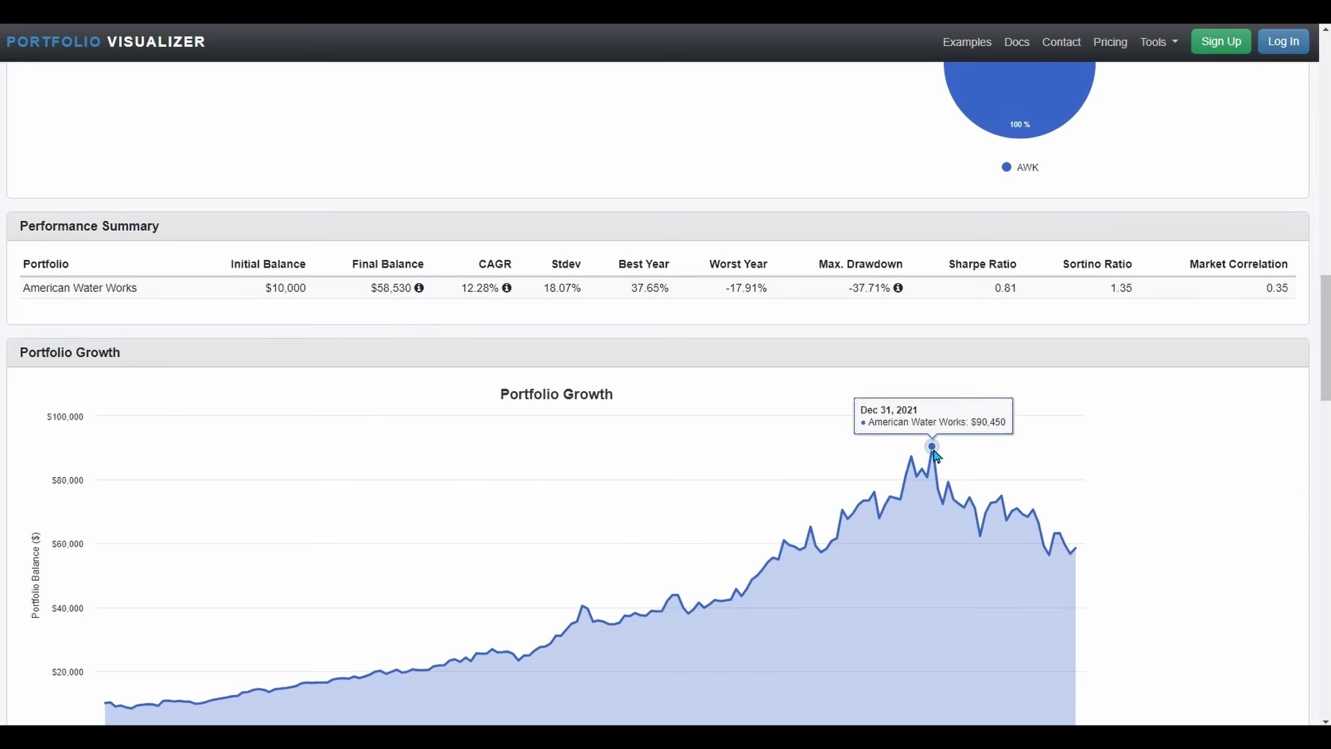
{"action": "mouse_move", "coordinate": [943, 464]}
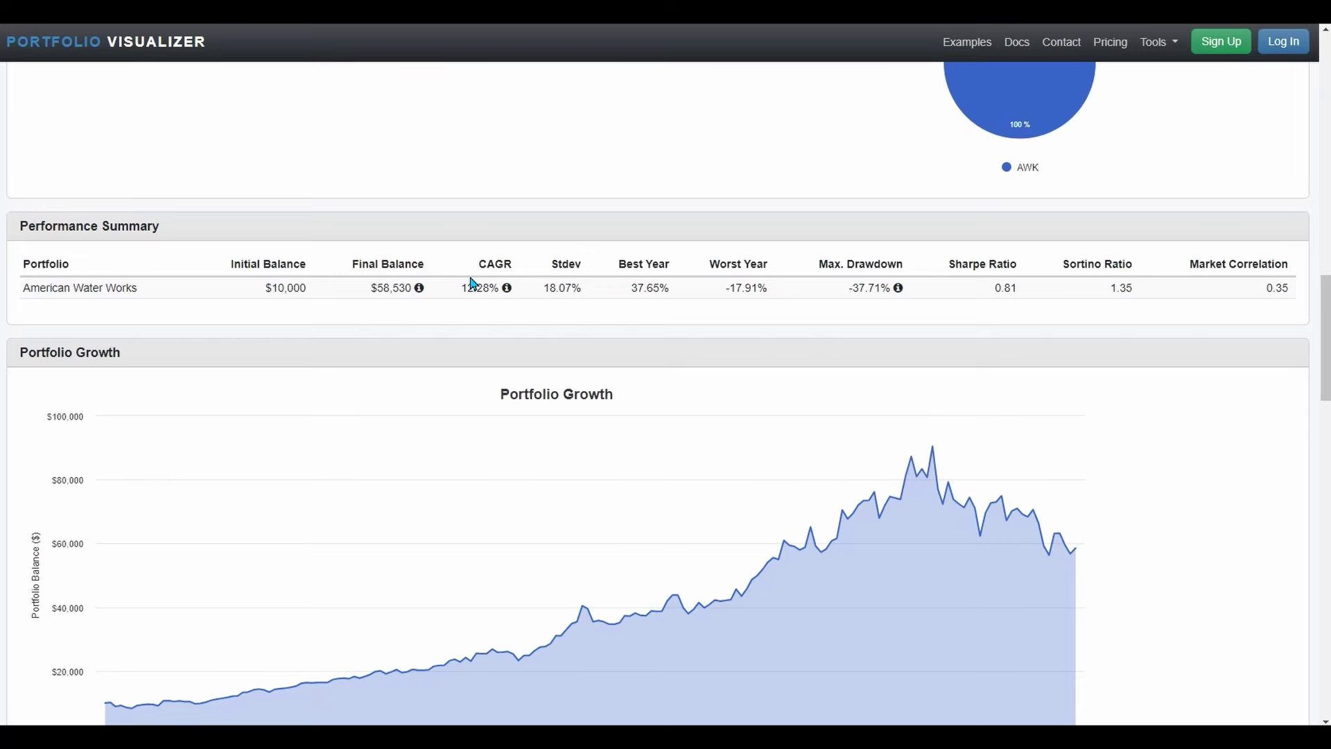
Check American Water Works' CAGR in the 14AWK sheet, and switch to Portfolio Visualizer's Essential Utilities backtest.
{"action": "key", "text": "ctrl+Tab"}
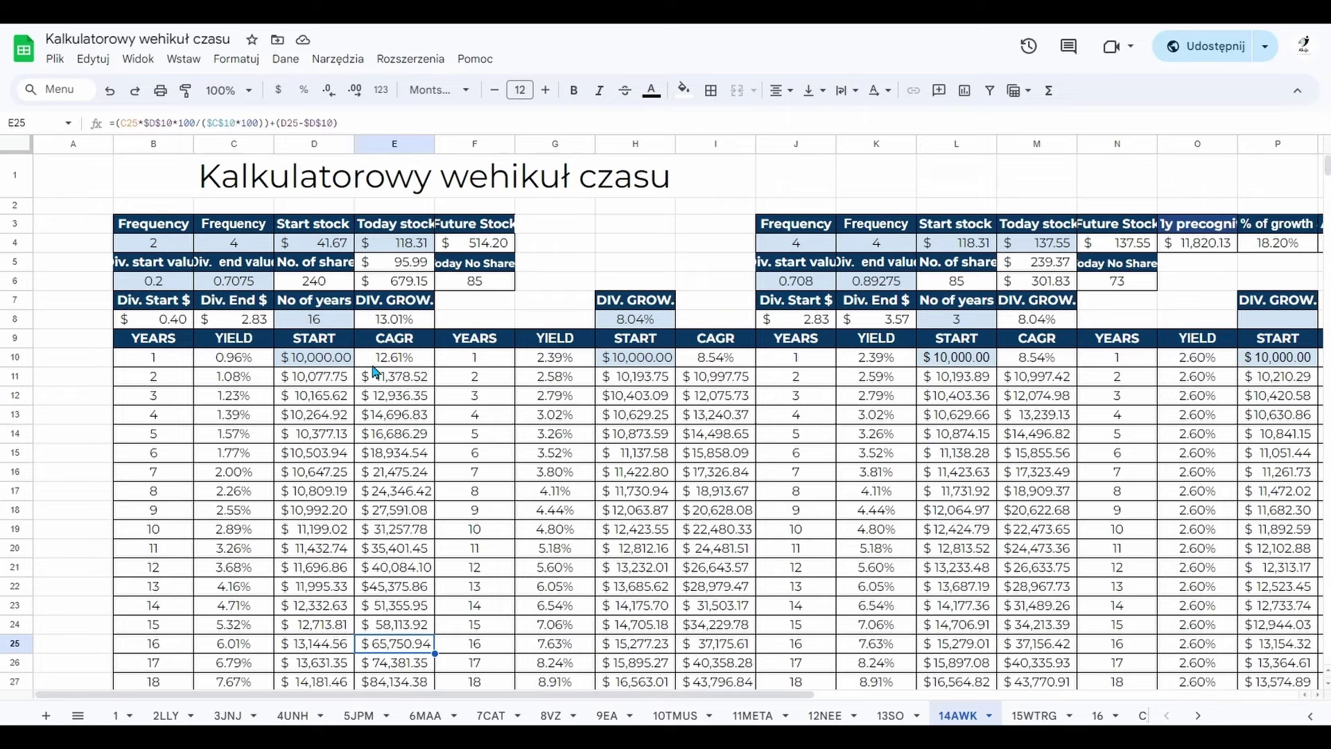
{"action": "key", "text": "ctrl+Tab"}
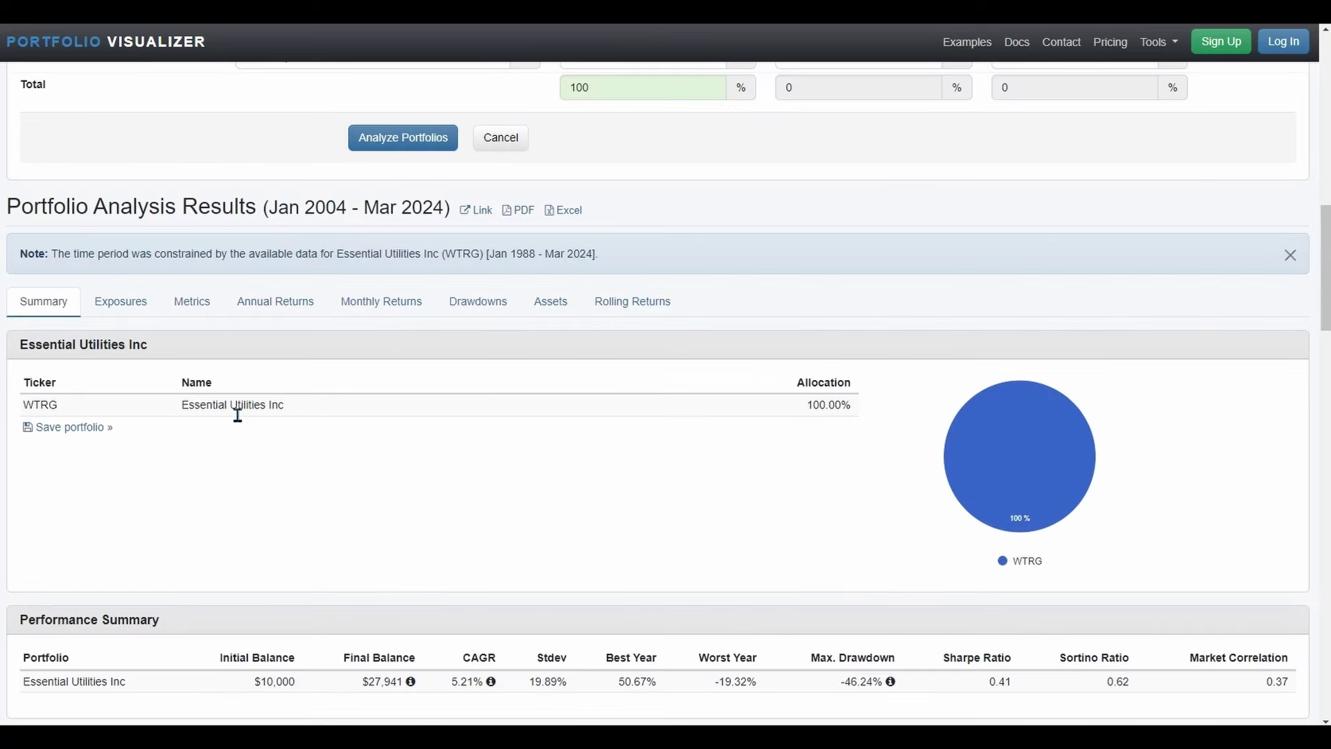
Re-enter WTRG as the Asset 1 ticker and review the performance summary of the Essential Utilities backtest.
{"action": "scroll", "coordinate": [248, 433], "scroll_direction": "up", "scroll_amount": 9}
{"action": "left_click", "coordinate": [309, 422]}
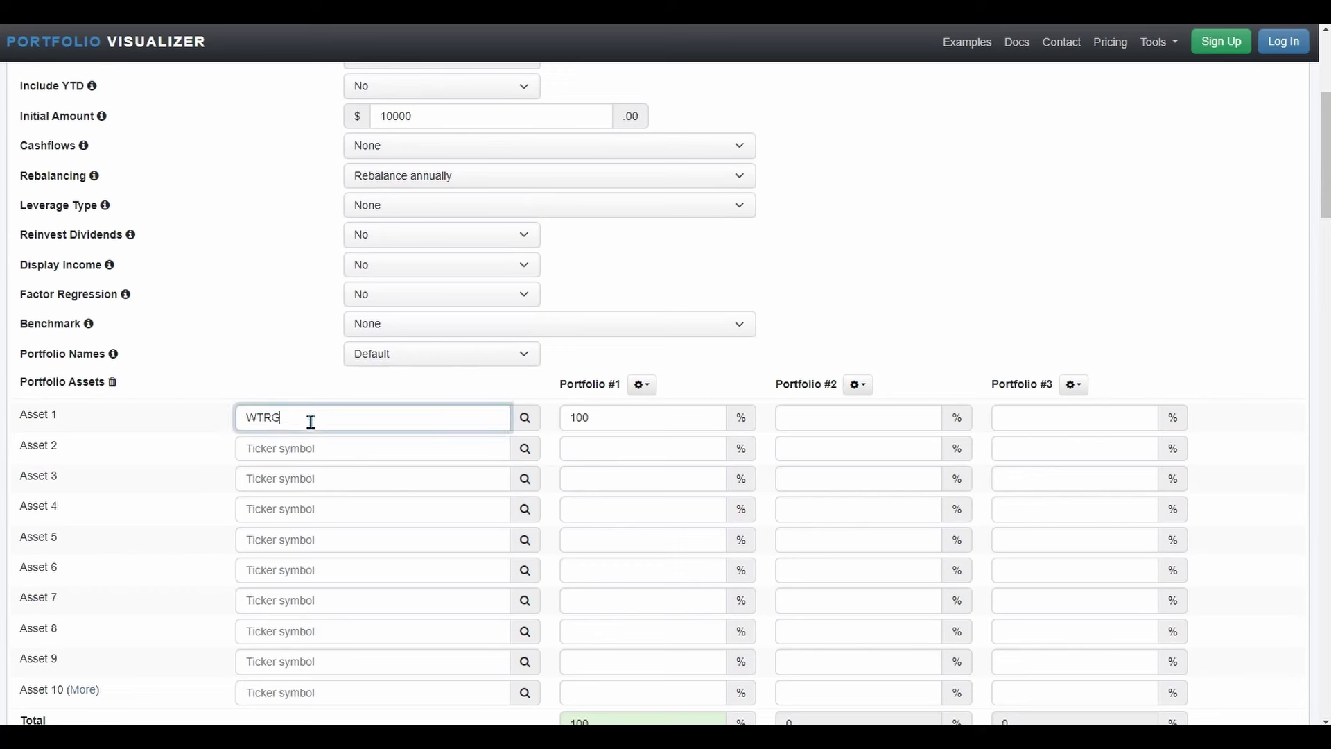
{"action": "key", "text": "BackSpace"}
{"action": "type", "text": "g"}
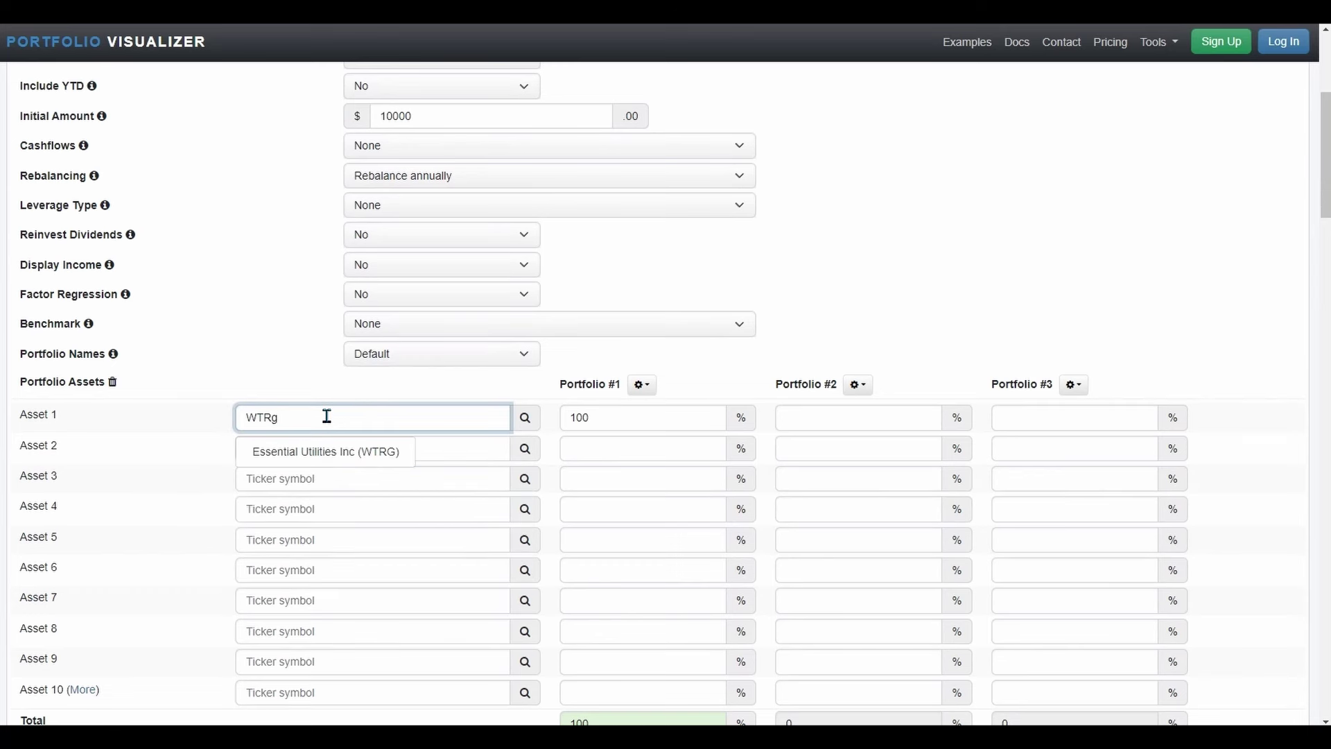
{"action": "left_click", "coordinate": [170, 460]}
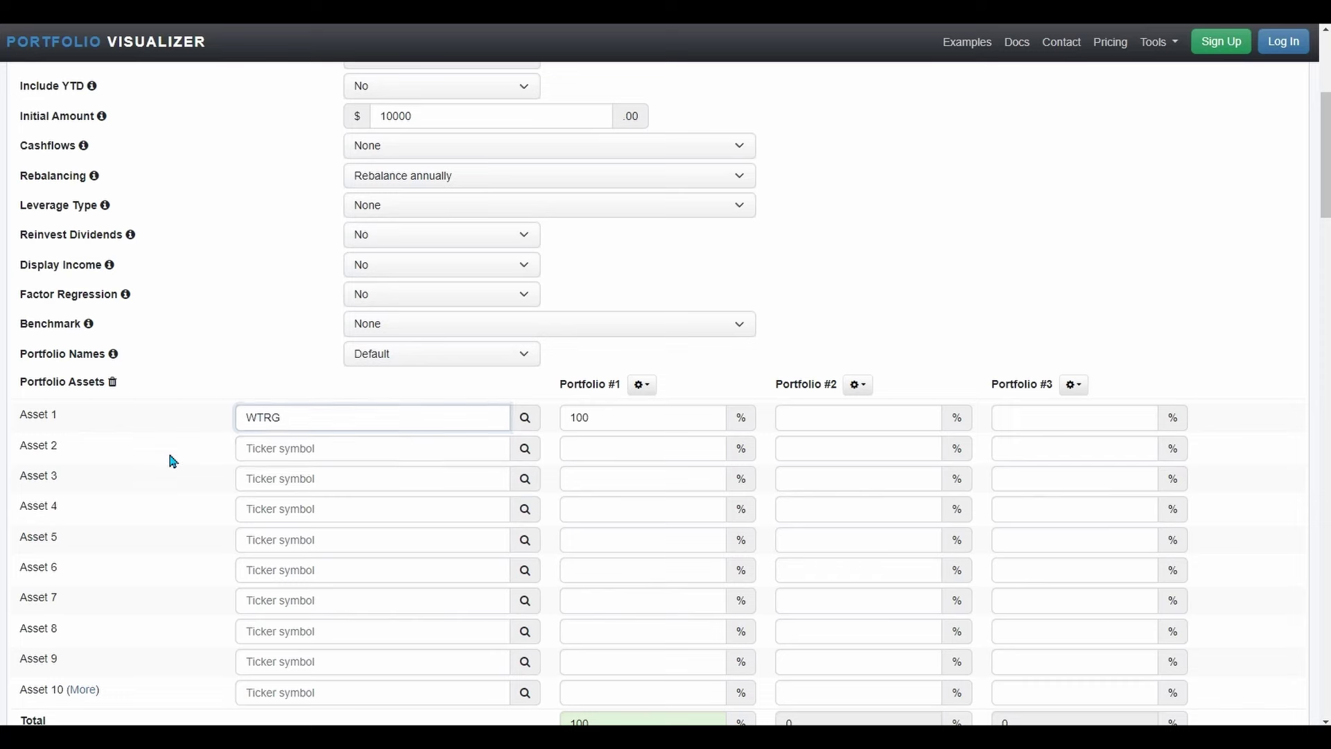
{"action": "scroll", "coordinate": [175, 449], "scroll_direction": "down", "scroll_amount": 9}
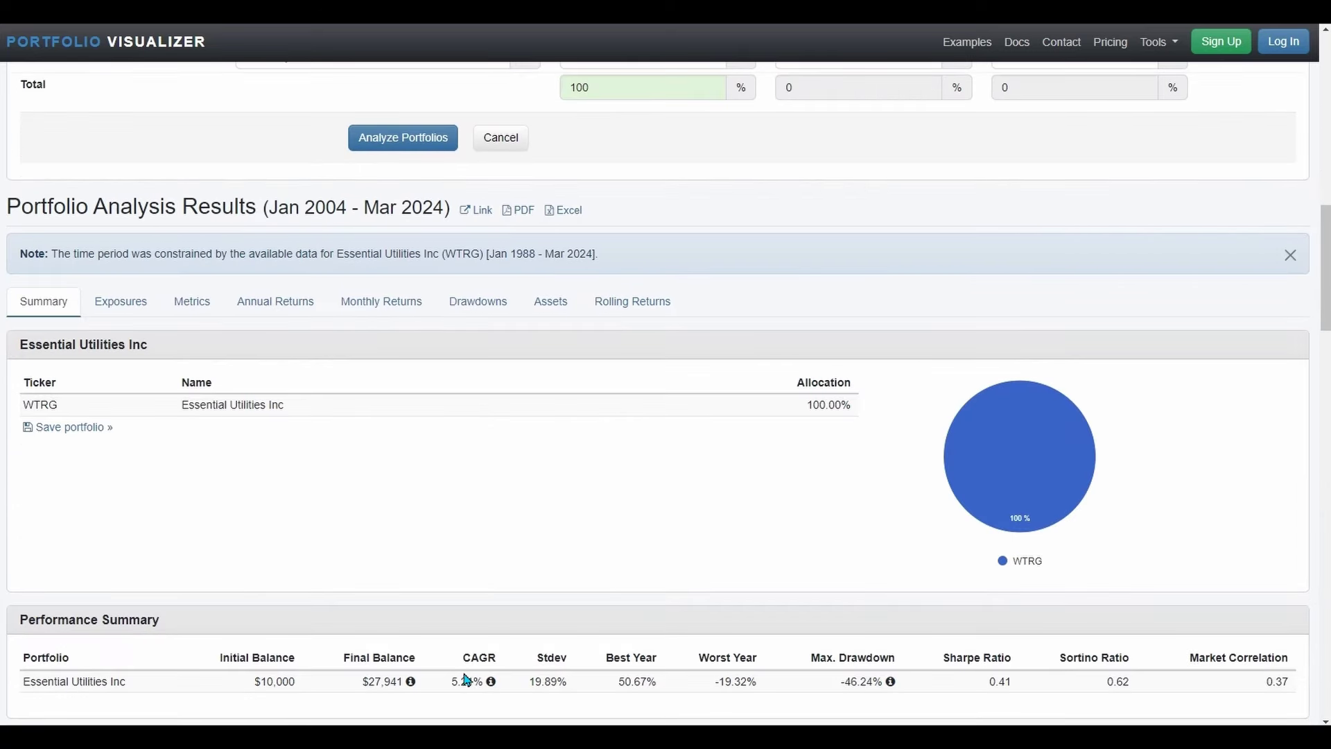
{"action": "scroll", "coordinate": [475, 679], "scroll_direction": "down", "scroll_amount": 5}
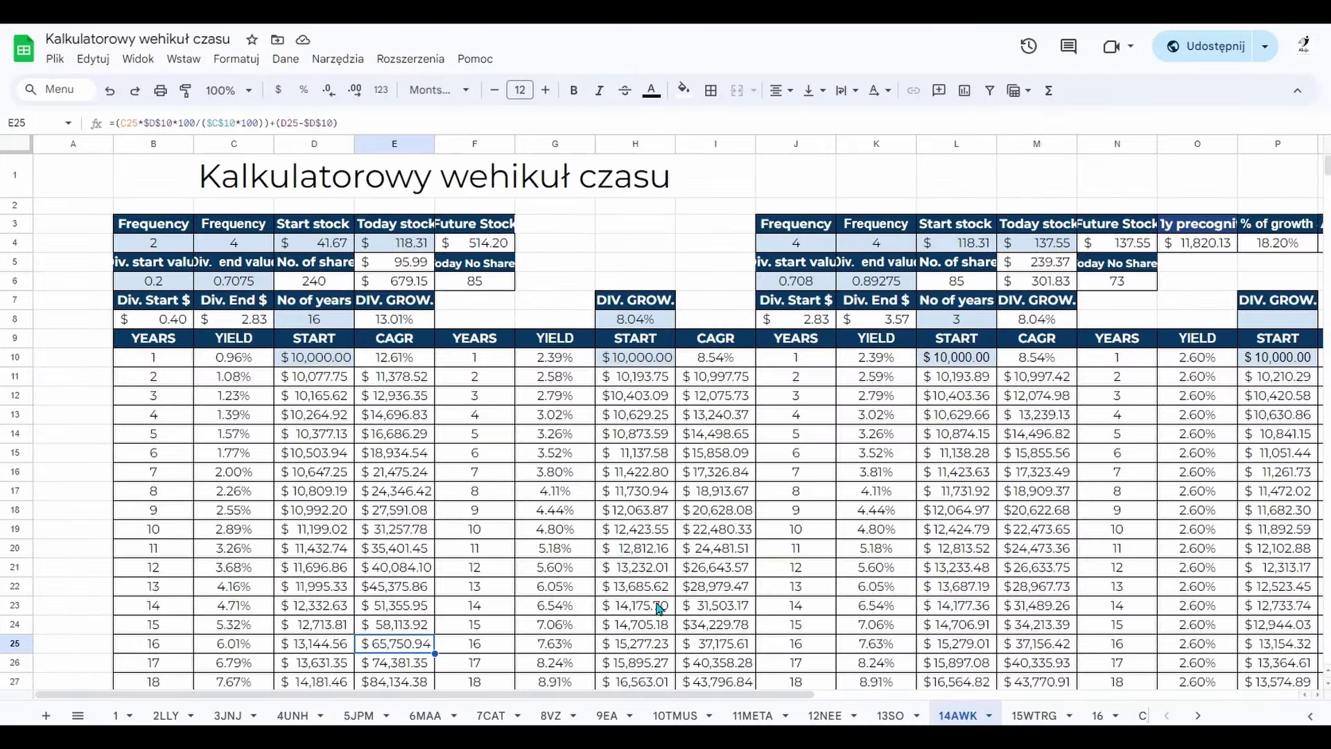
Open the 15WTRG sheet and inspect its CAGR, year 1 yield in G10 and the 20-, 10- and 5-year average table.
{"action": "left_click", "coordinate": [1026, 716]}
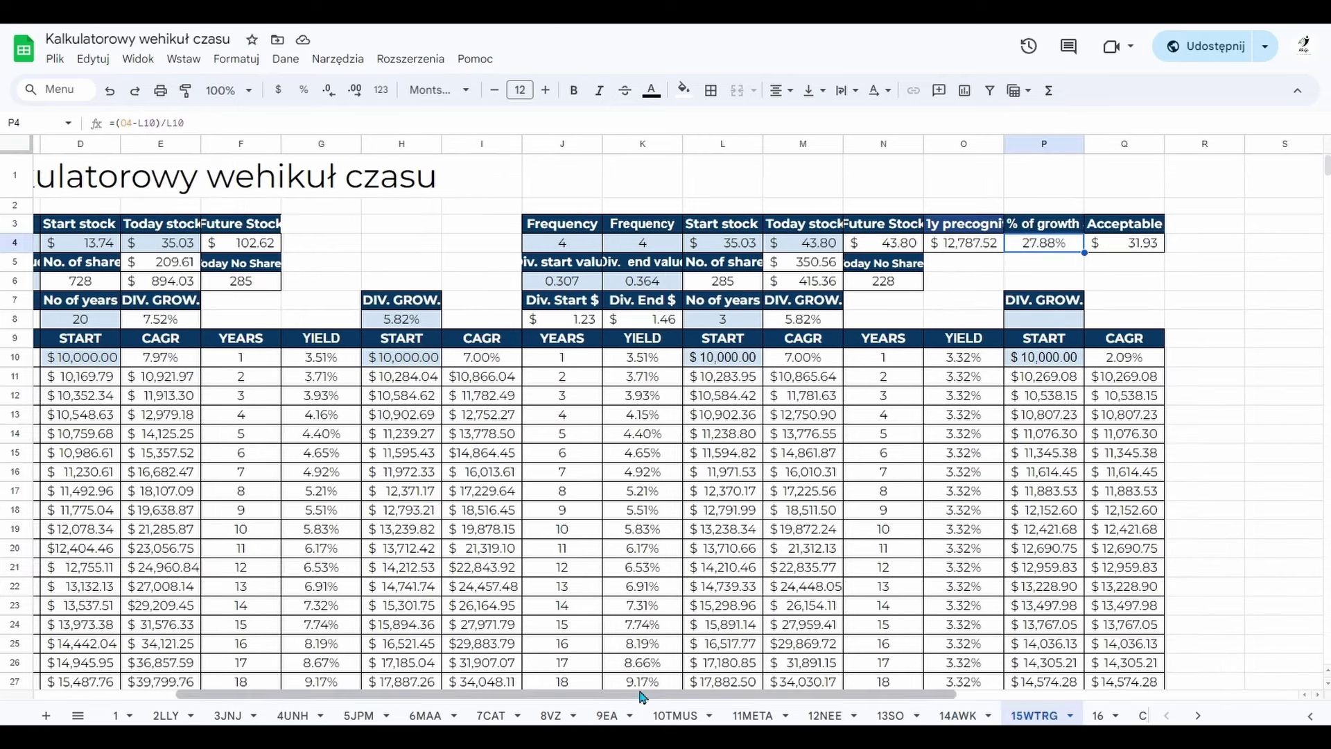
{"action": "left_click_drag", "start_coordinate": [623, 694], "coordinate": [481, 690]}
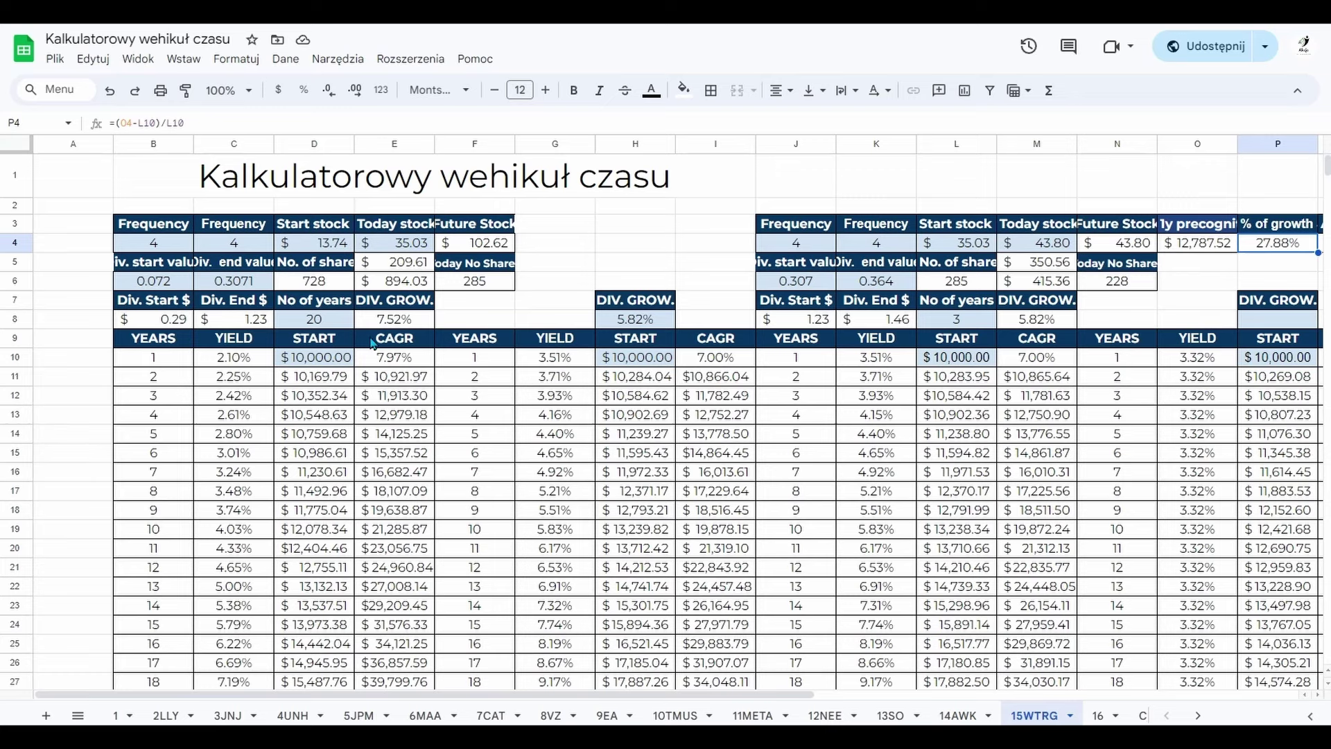
{"action": "left_click", "coordinate": [584, 356]}
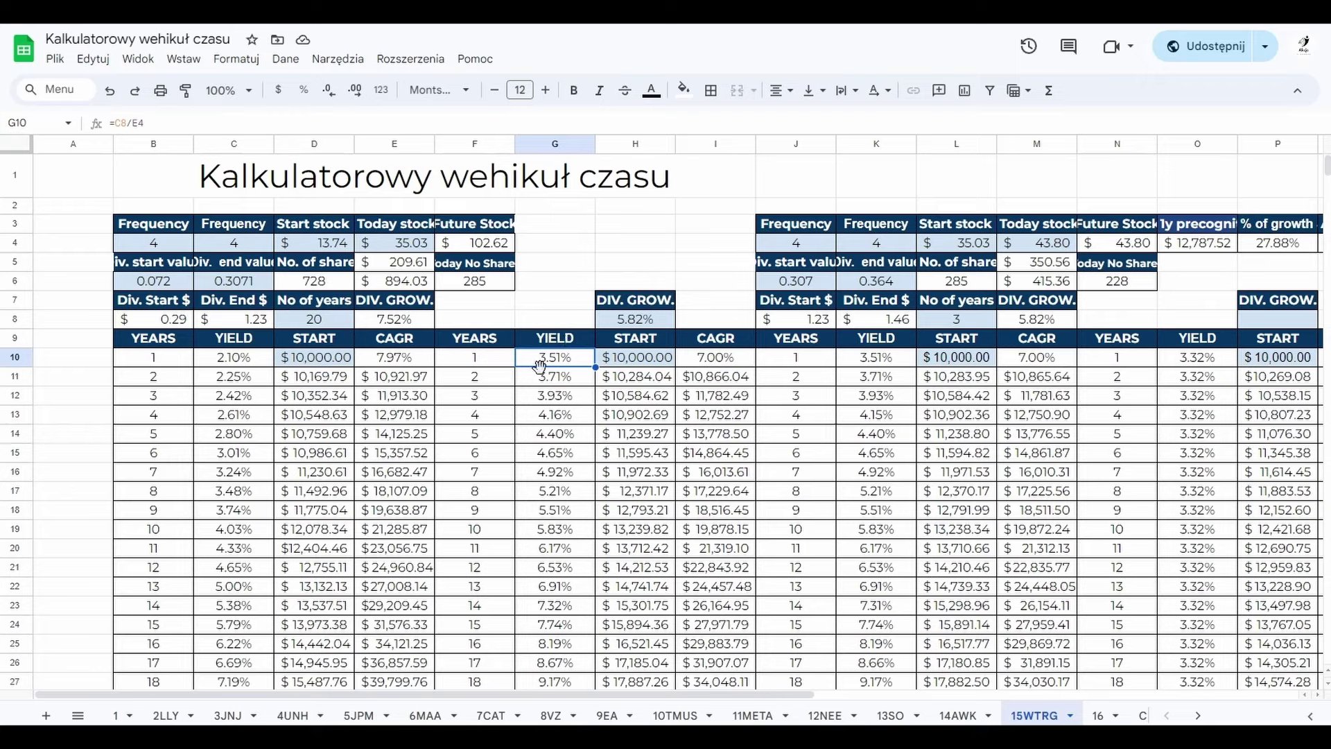
{"action": "scroll", "coordinate": [492, 404], "scroll_direction": "down", "scroll_amount": 10}
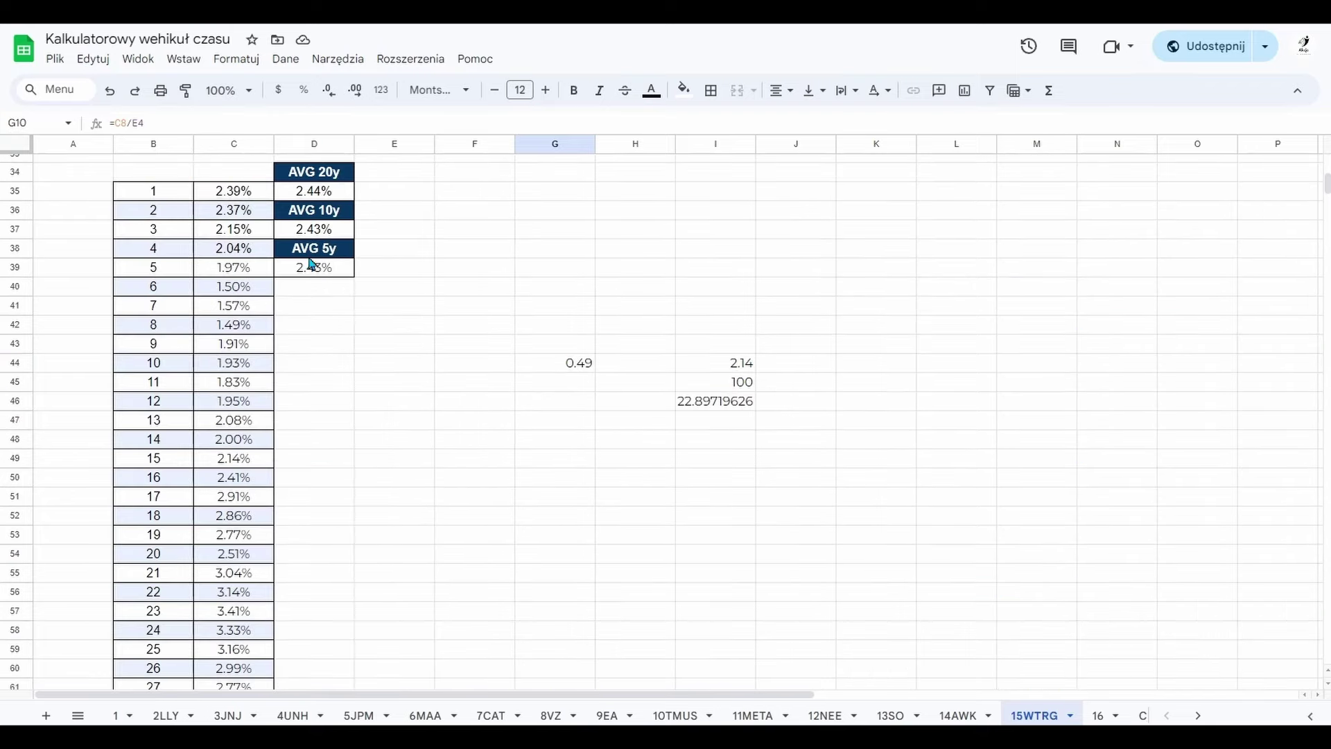
{"action": "scroll", "coordinate": [311, 263], "scroll_direction": "up", "scroll_amount": 10}
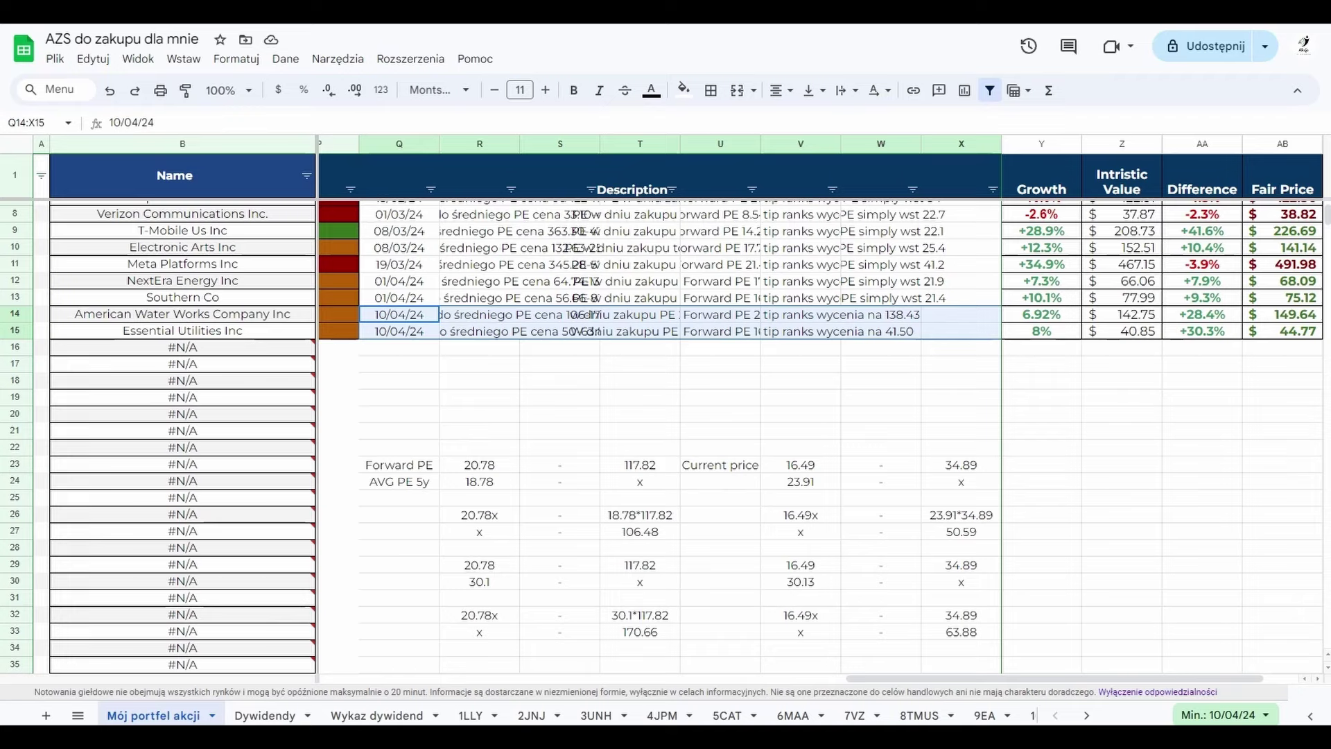
Switch to the AZS do zakupu dla mnie spreadsheet, open the 13AWK sheet and look over its fundamental ratio tables.
{"action": "left_click", "coordinate": [1086, 714]}
{"action": "left_click", "coordinate": [1086, 714]}
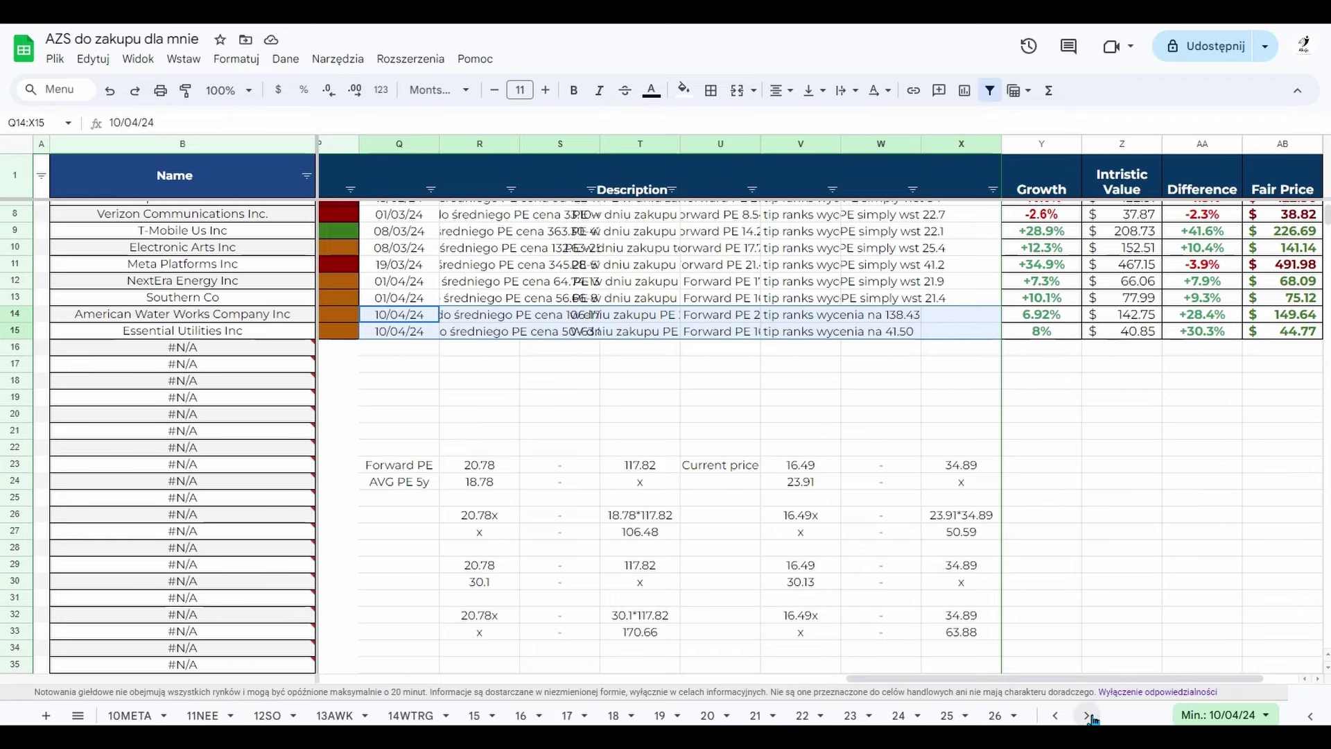
{"action": "left_click", "coordinate": [337, 716]}
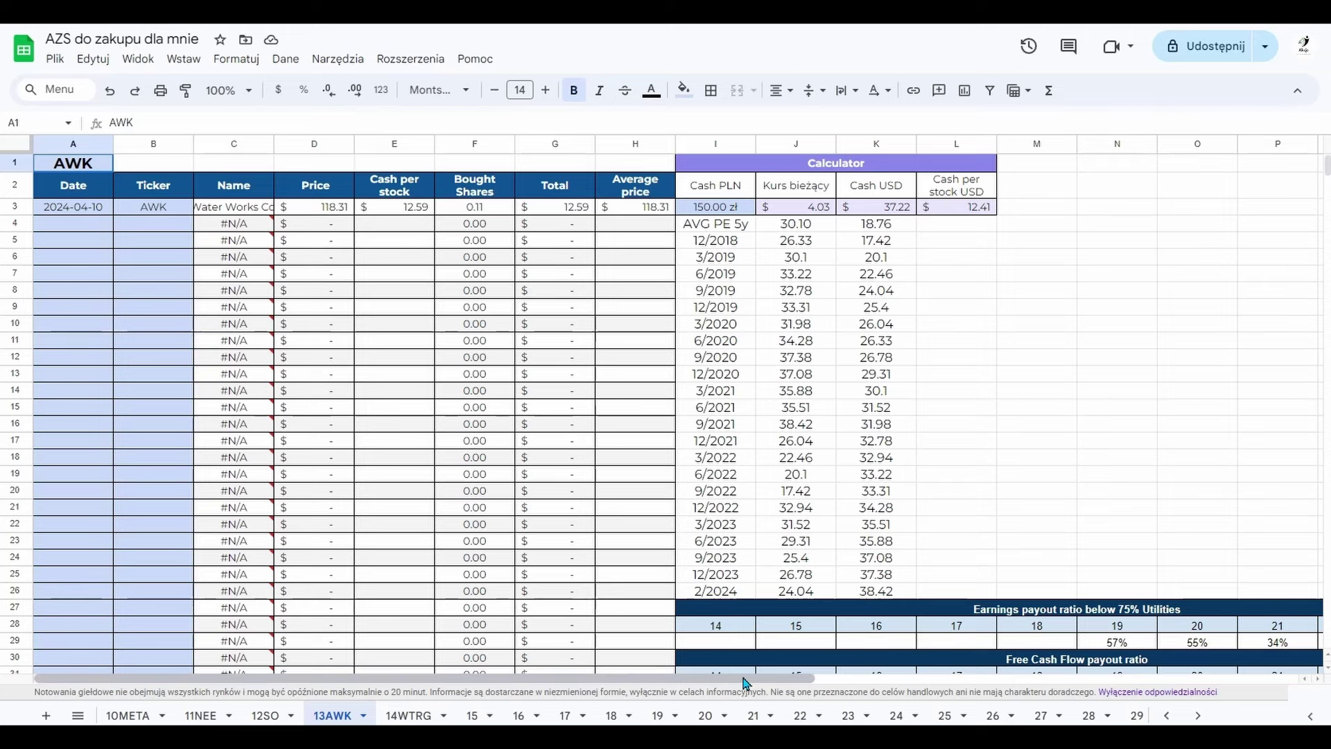
{"action": "left_click_drag", "start_coordinate": [743, 683], "coordinate": [984, 683]}
{"action": "scroll", "coordinate": [860, 438], "scroll_direction": "down", "scroll_amount": 5}
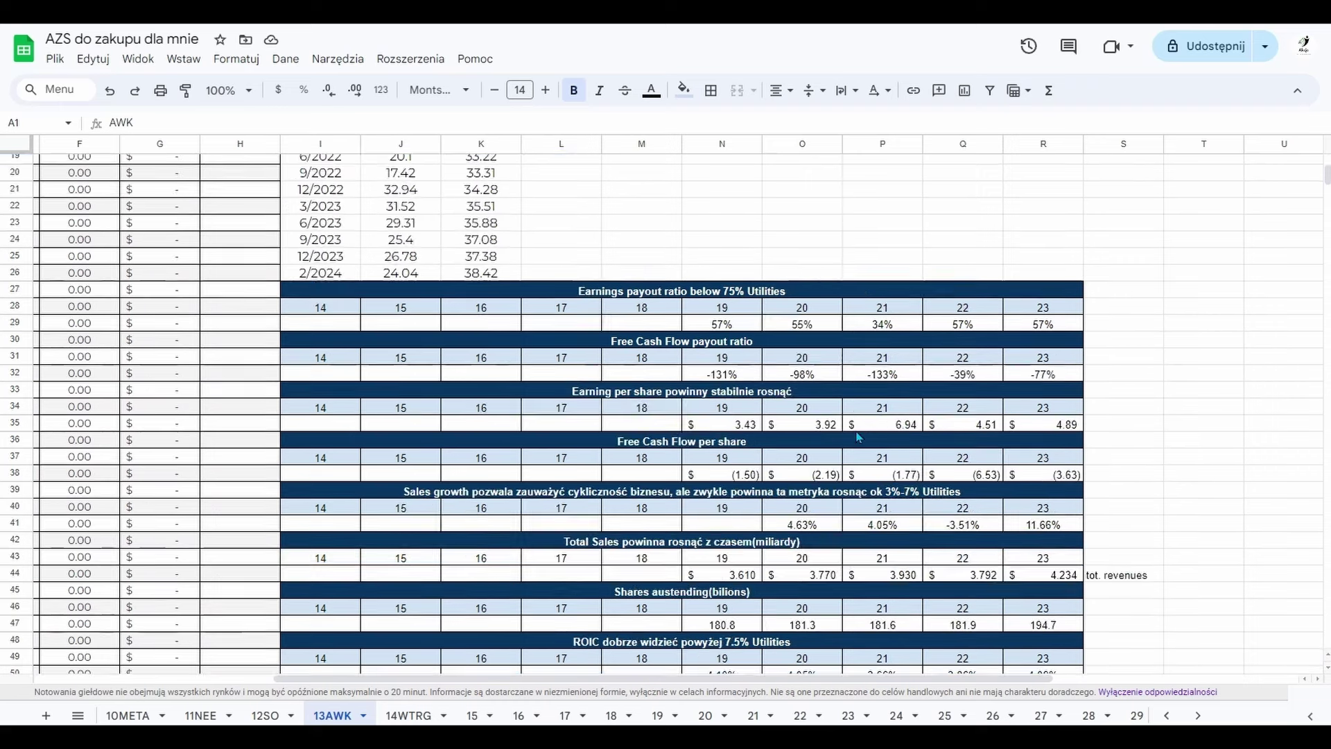
{"action": "scroll", "coordinate": [858, 436], "scroll_direction": "down", "scroll_amount": 6}
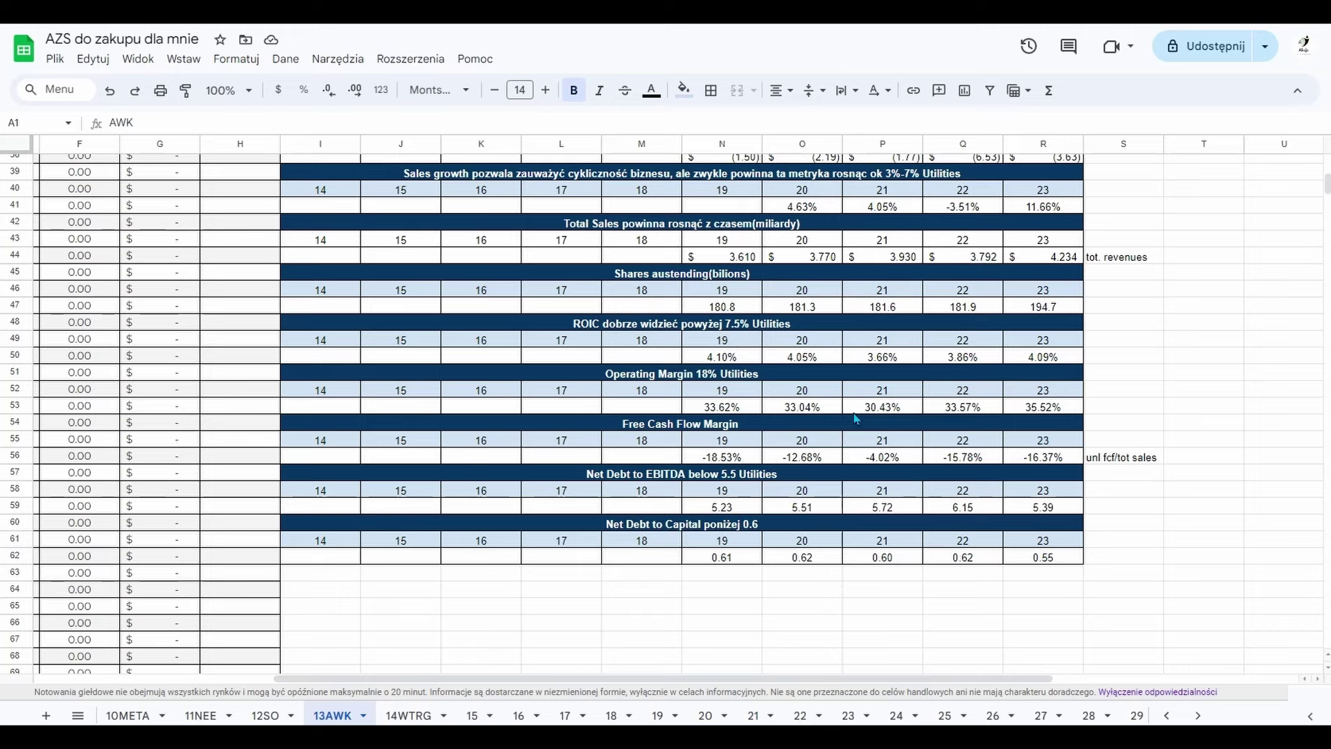
Go through the yearly earnings payout ratio cells for 2019 to 2022 in row 29.
{"action": "scroll", "coordinate": [856, 418], "scroll_direction": "up", "scroll_amount": 5}
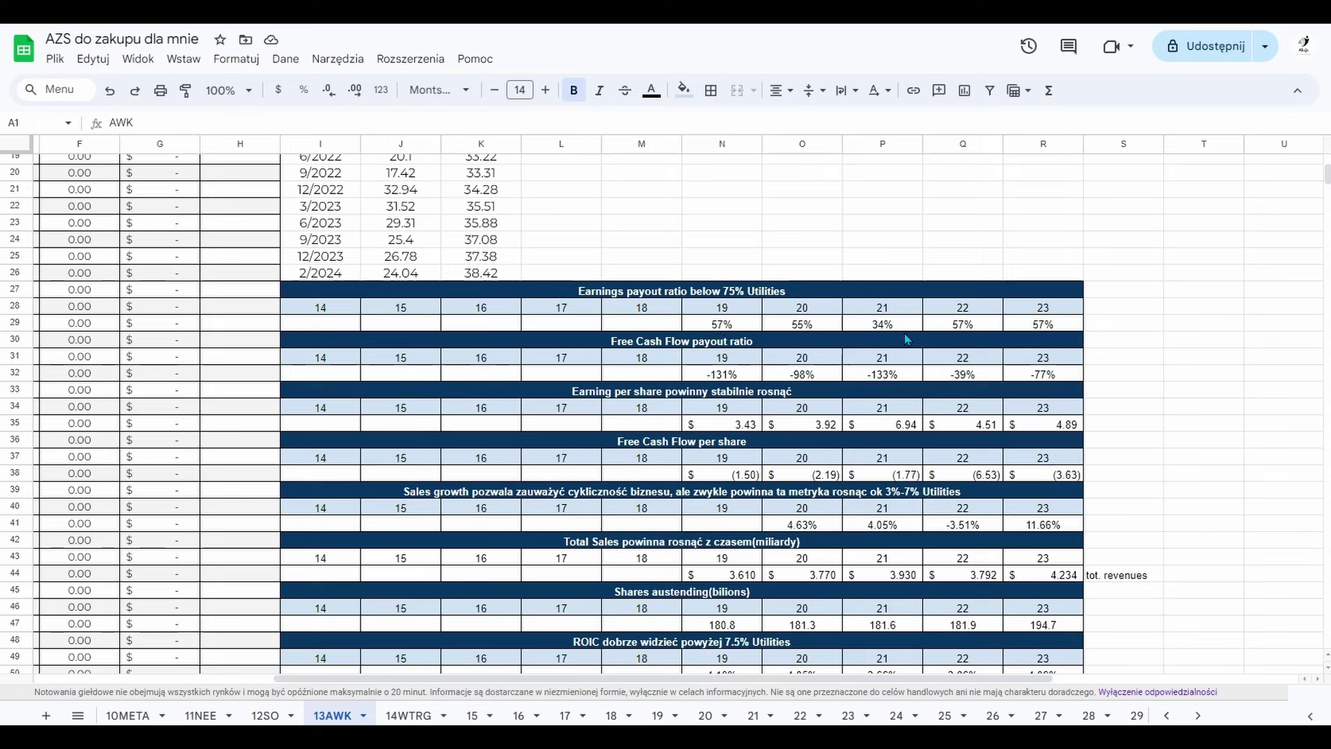
{"action": "left_click", "coordinate": [741, 328]}
{"action": "left_click", "coordinate": [811, 335]}
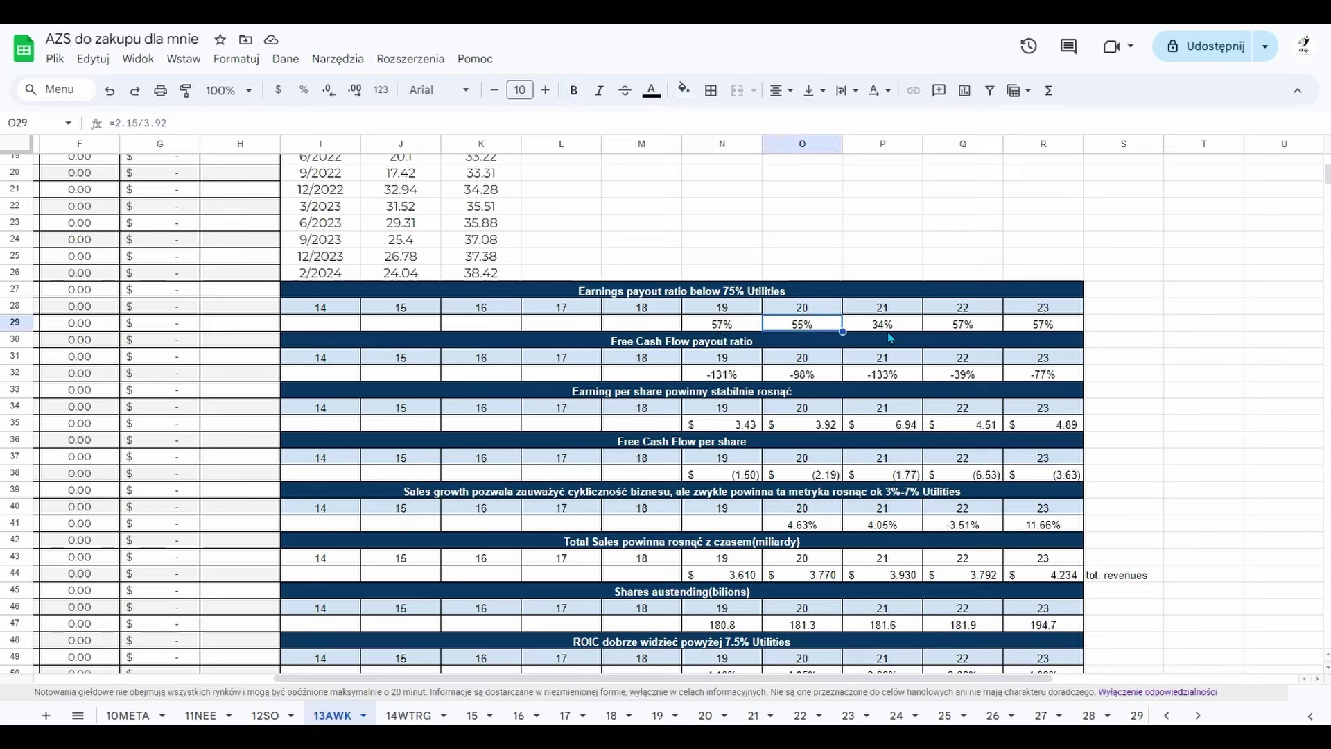
{"action": "left_click", "coordinate": [890, 335]}
{"action": "left_click", "coordinate": [968, 333]}
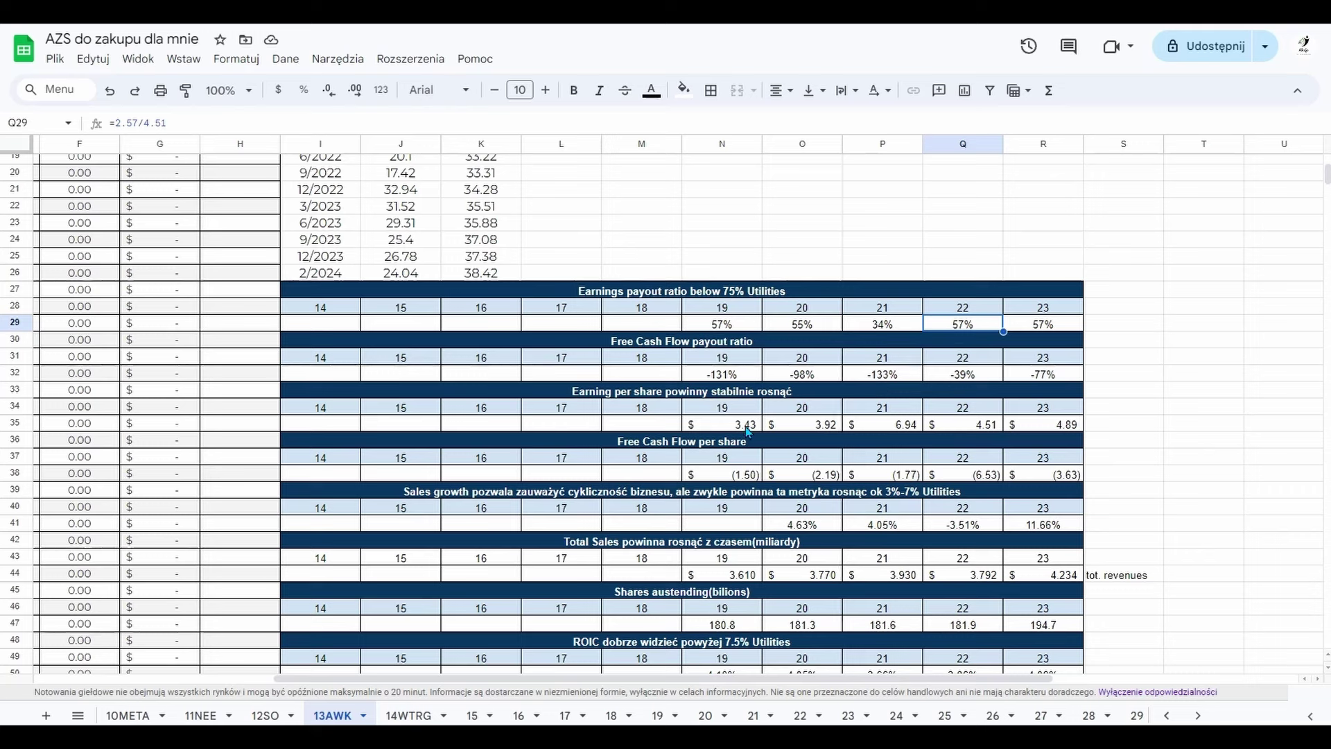
Go through the yearly earnings per share cells for 2019 to 2023 in row 35.
{"action": "left_click", "coordinate": [736, 428]}
{"action": "left_click", "coordinate": [804, 426]}
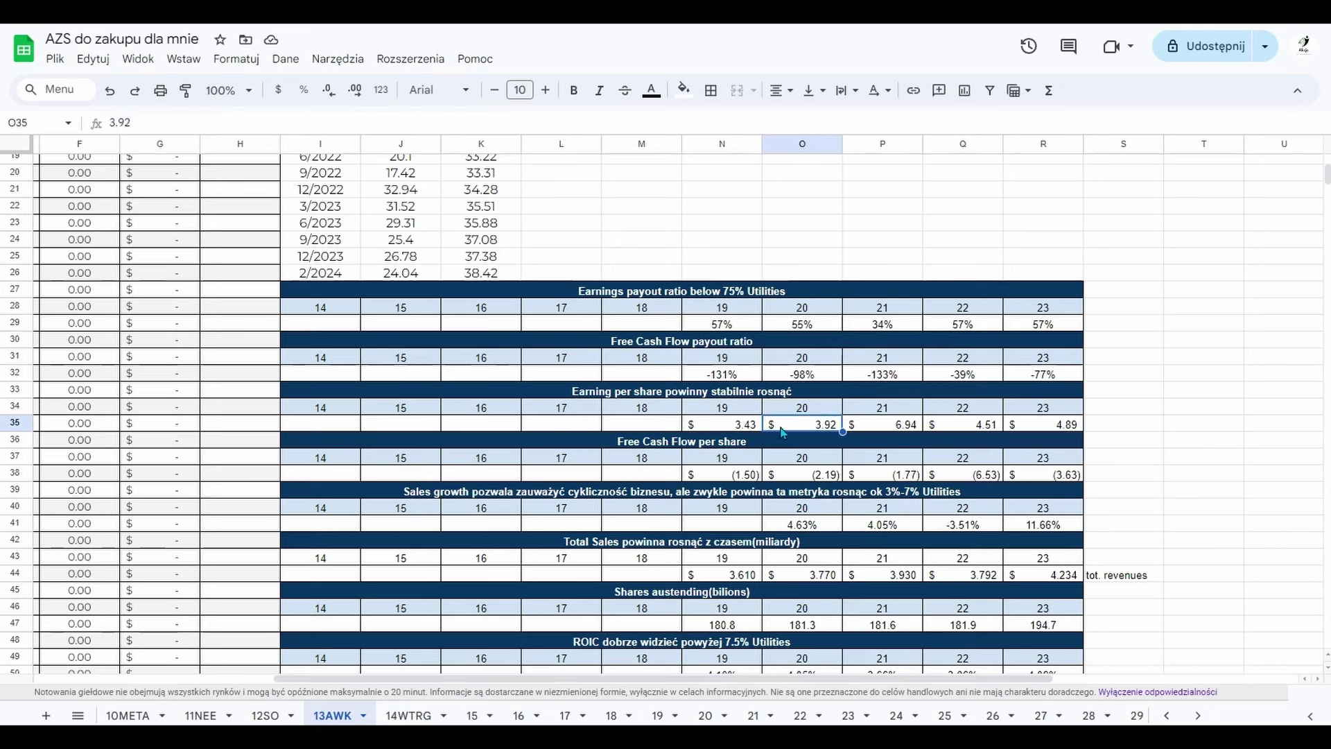
{"action": "left_click", "coordinate": [914, 428]}
{"action": "left_click", "coordinate": [974, 430]}
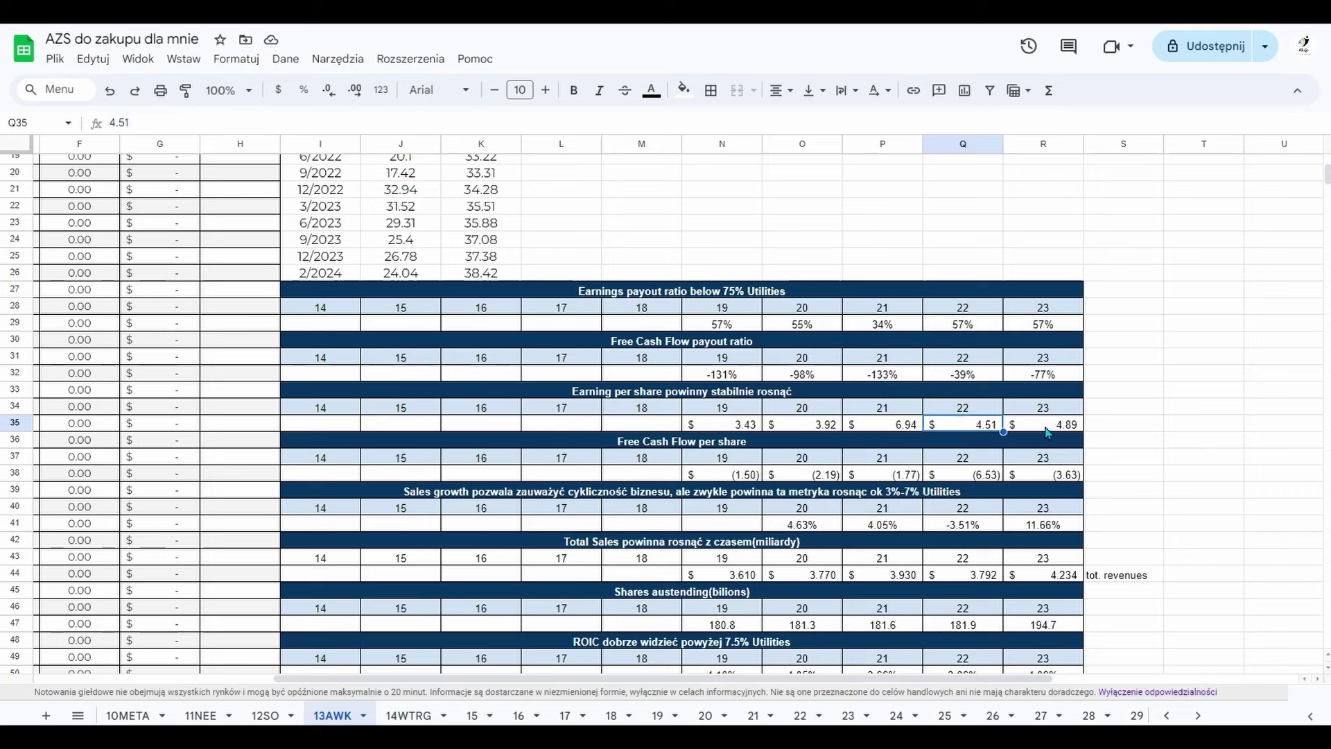
{"action": "left_click", "coordinate": [1036, 429]}
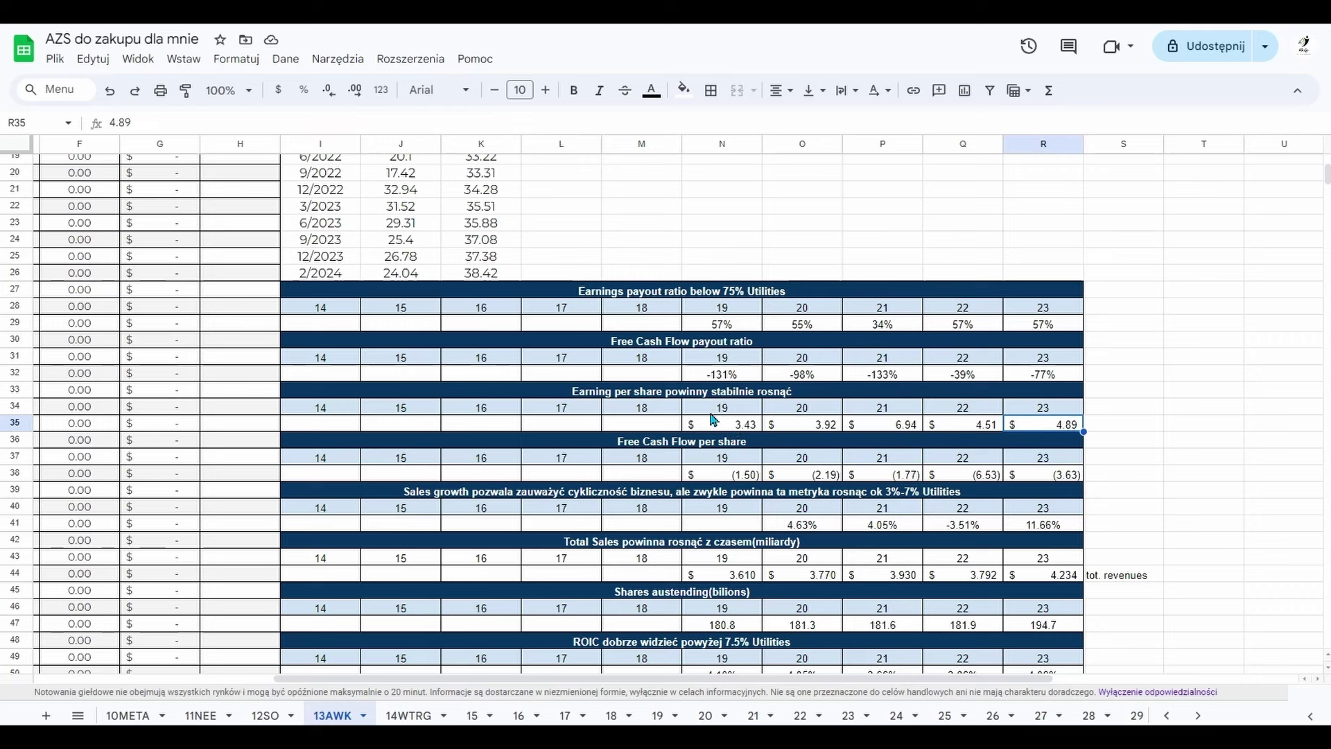
Go through the yearly Free Cash Flow per share cells for 2019 to 2023 in row 38.
{"action": "left_click", "coordinate": [752, 478]}
{"action": "left_click", "coordinate": [800, 483]}
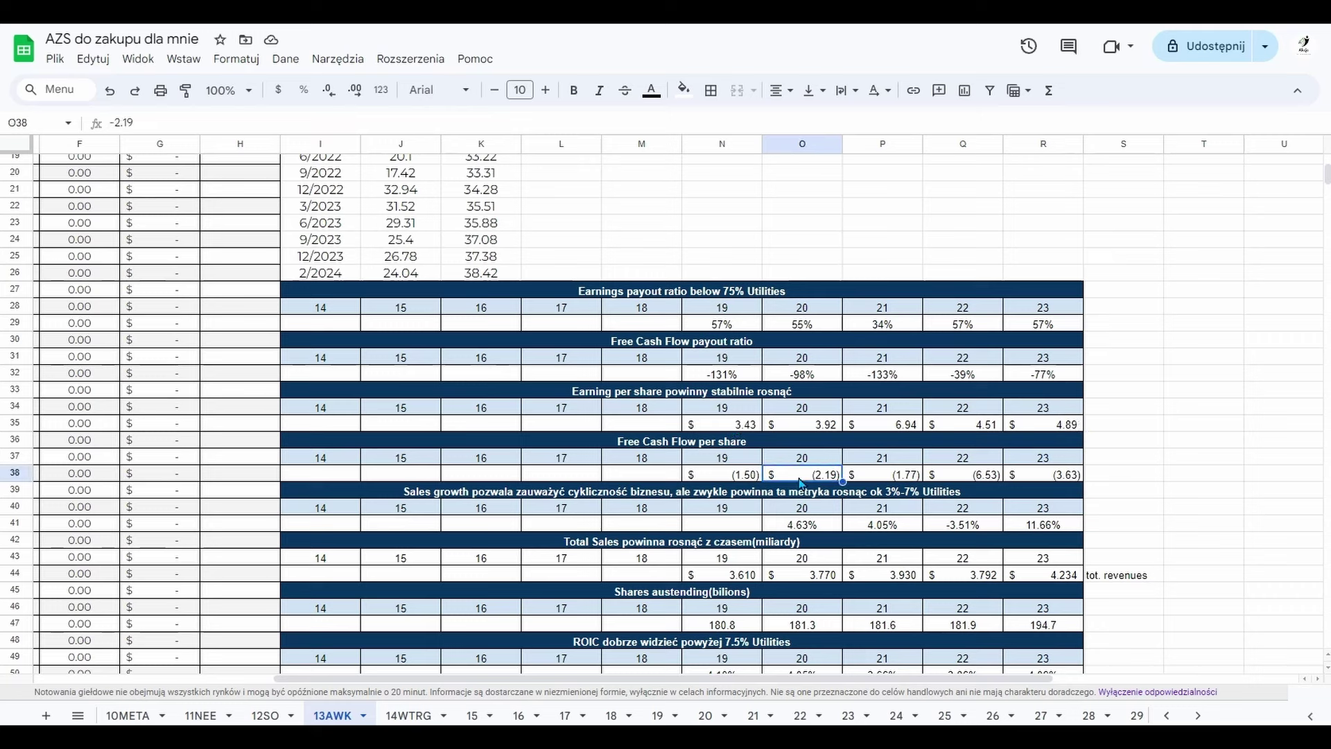
{"action": "left_click", "coordinate": [907, 481]}
{"action": "left_click", "coordinate": [956, 479]}
{"action": "left_click", "coordinate": [1040, 479]}
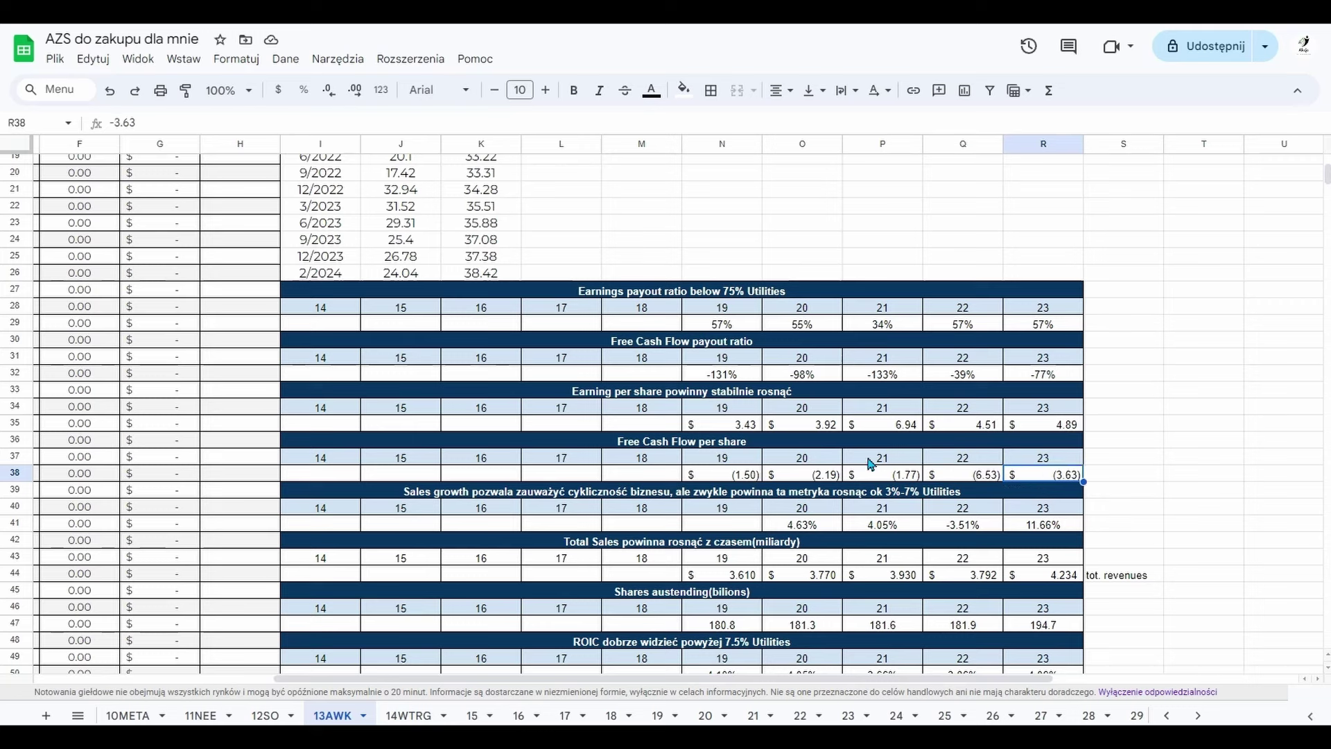
Go through the yearly sales growth cells for 2020 to 2023 in row 41.
{"action": "left_click", "coordinate": [812, 531]}
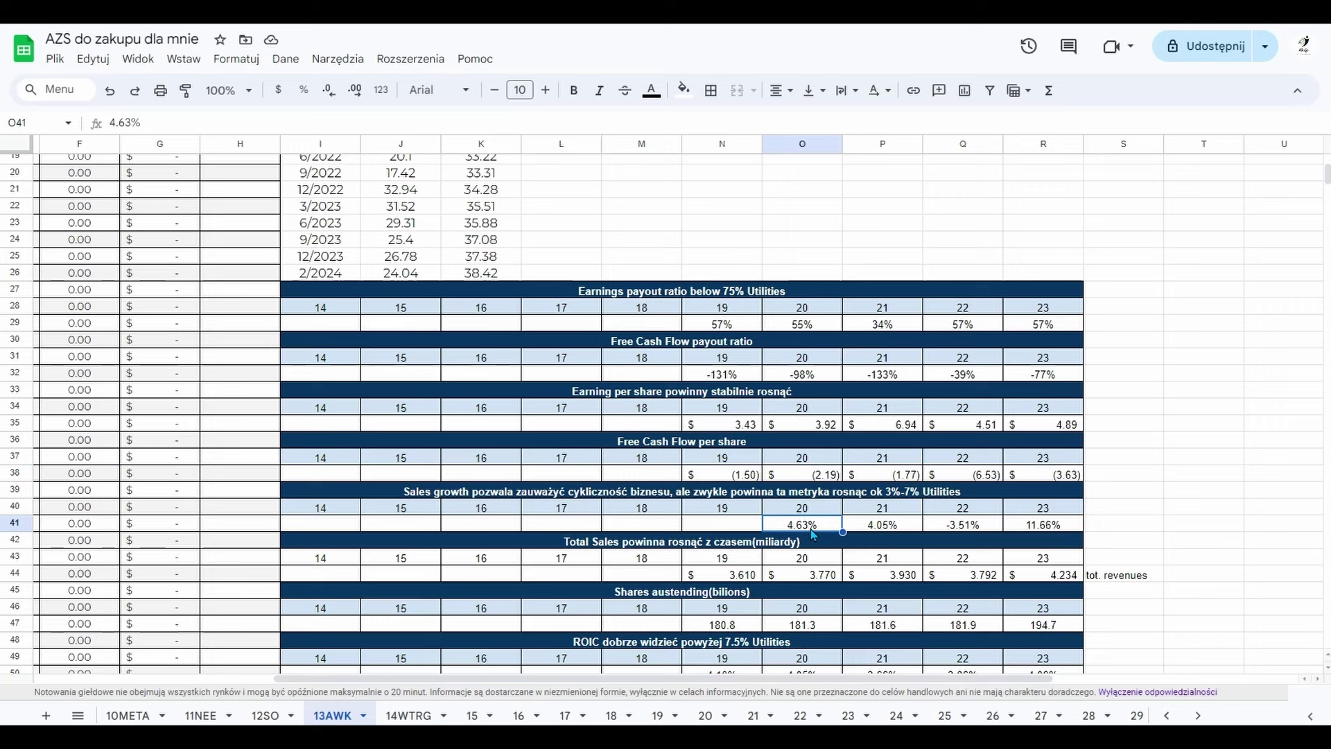
{"action": "left_click", "coordinate": [895, 530]}
{"action": "left_click", "coordinate": [987, 530]}
{"action": "left_click", "coordinate": [1043, 531]}
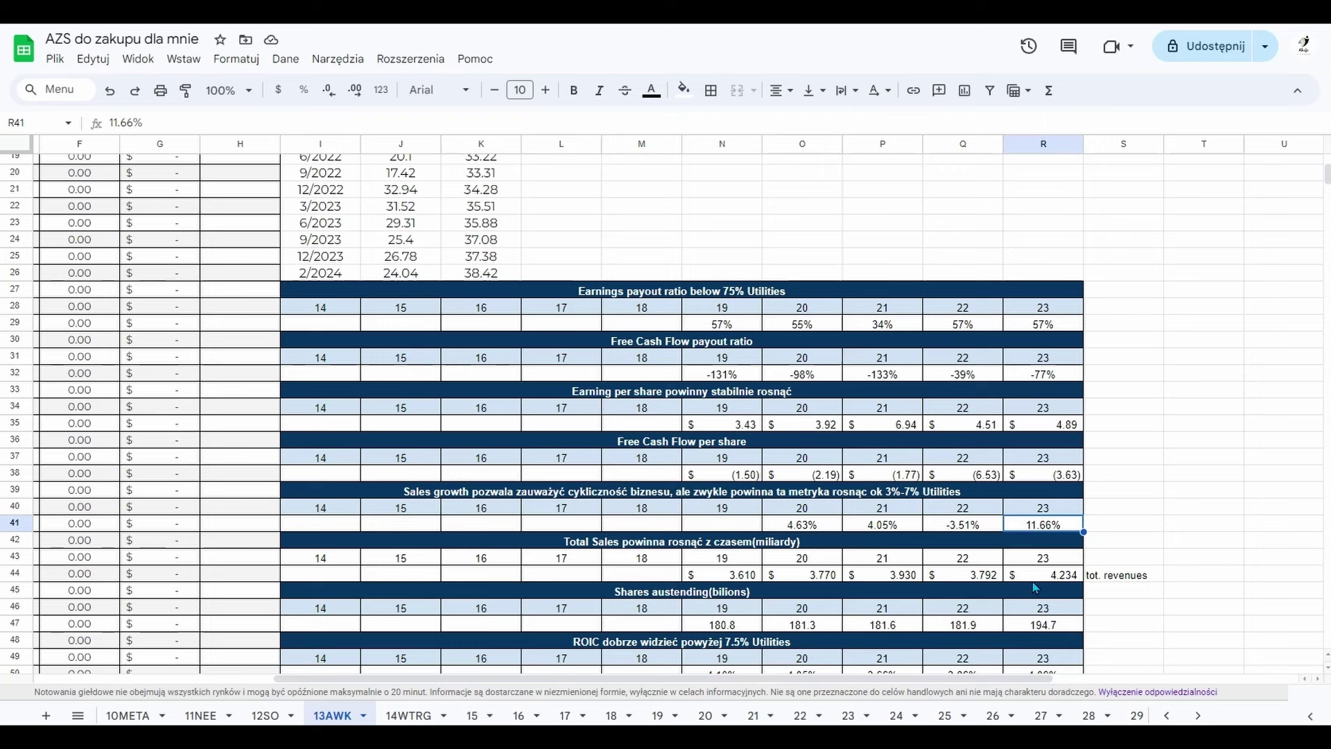
Go through the yearly Total Sales cells for 2019 to 2023 in row 44.
{"action": "left_click", "coordinate": [755, 577]}
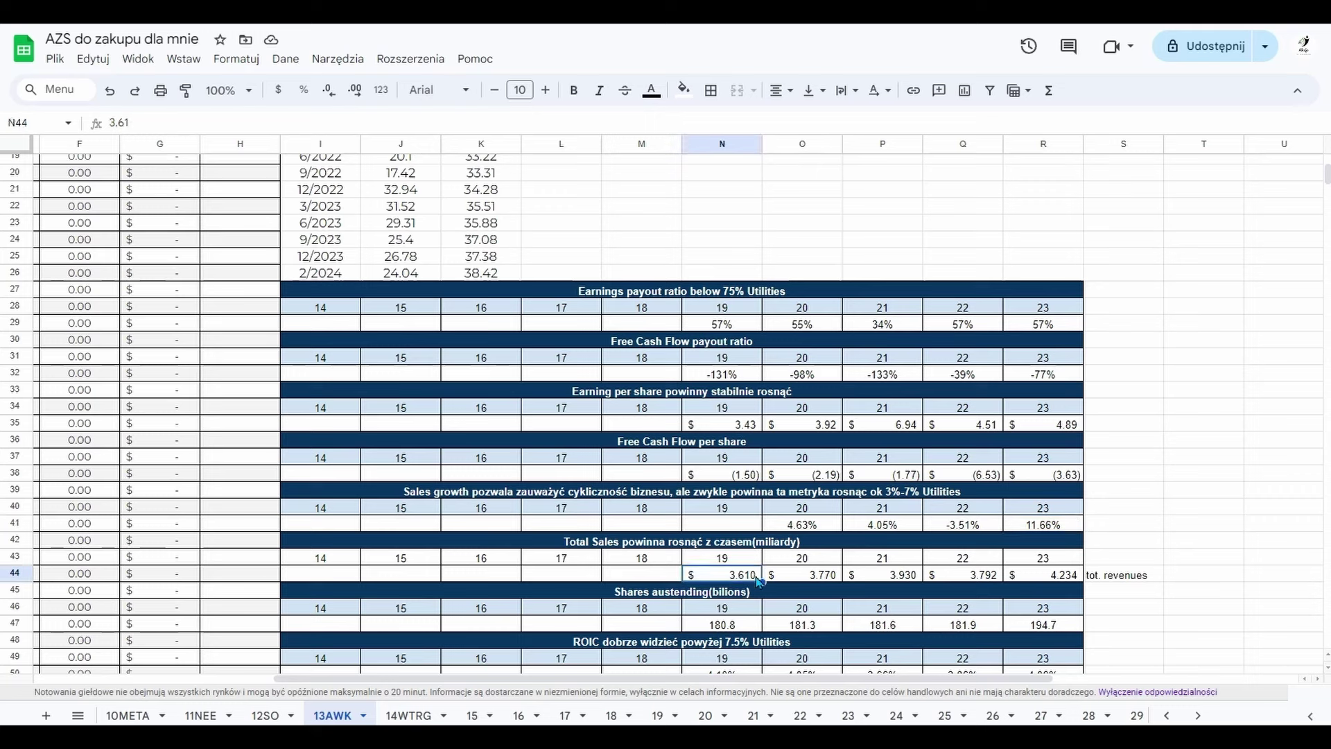
{"action": "left_click", "coordinate": [797, 576]}
{"action": "left_click", "coordinate": [908, 578]}
{"action": "left_click", "coordinate": [963, 577]}
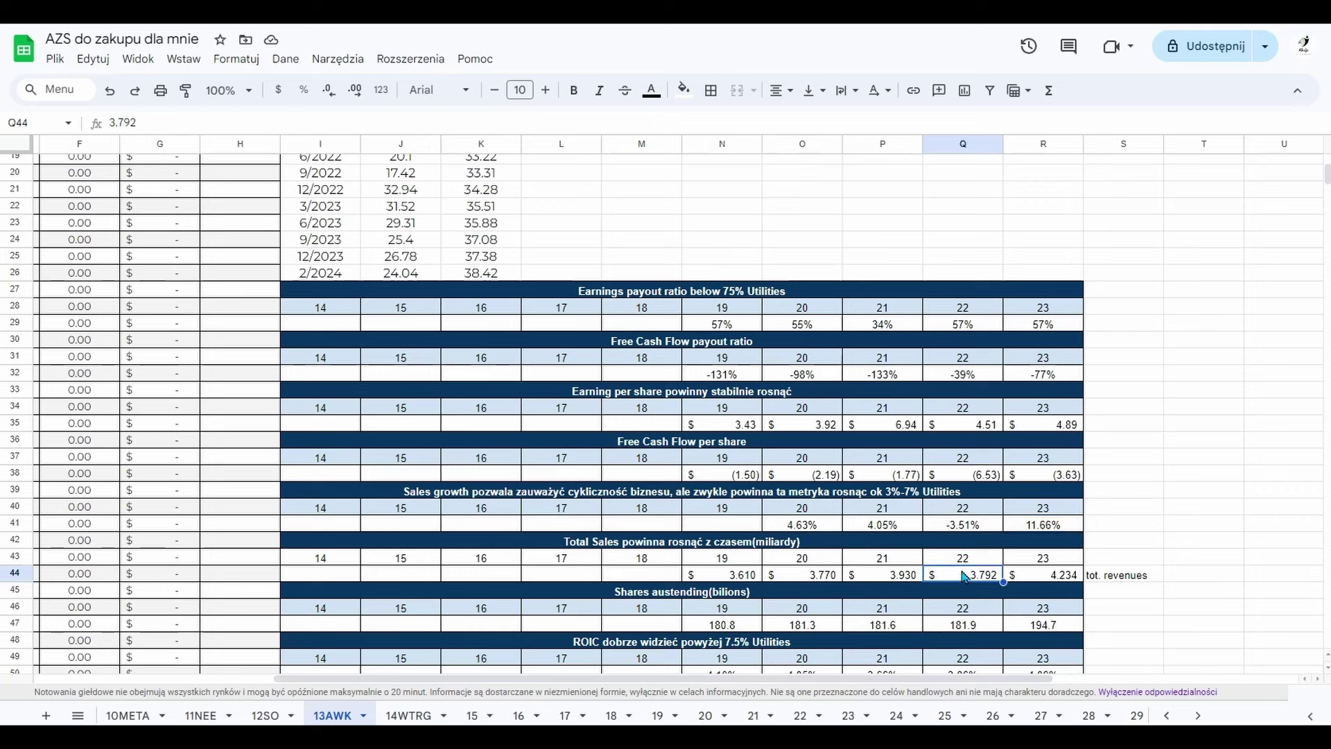
{"action": "left_click", "coordinate": [1037, 579]}
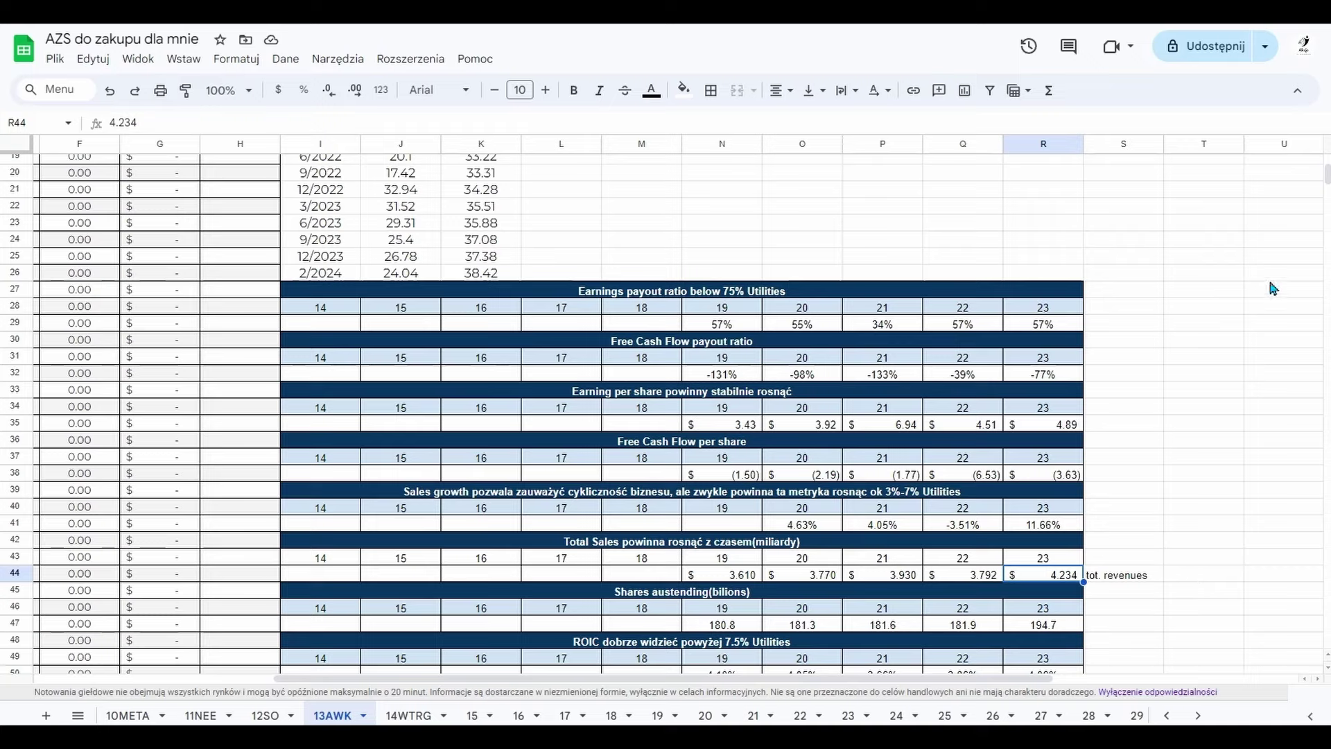
Go through the yearly shares outstanding cells for 2019 to 2023 in row 47.
{"action": "mouse_move", "coordinate": [1326, 179]}
{"action": "left_mouse_down"}
{"action": "mouse_move", "coordinate": [1326, 208]}
{"action": "mouse_move", "coordinate": [1327, 189]}
{"action": "left_mouse_up"}
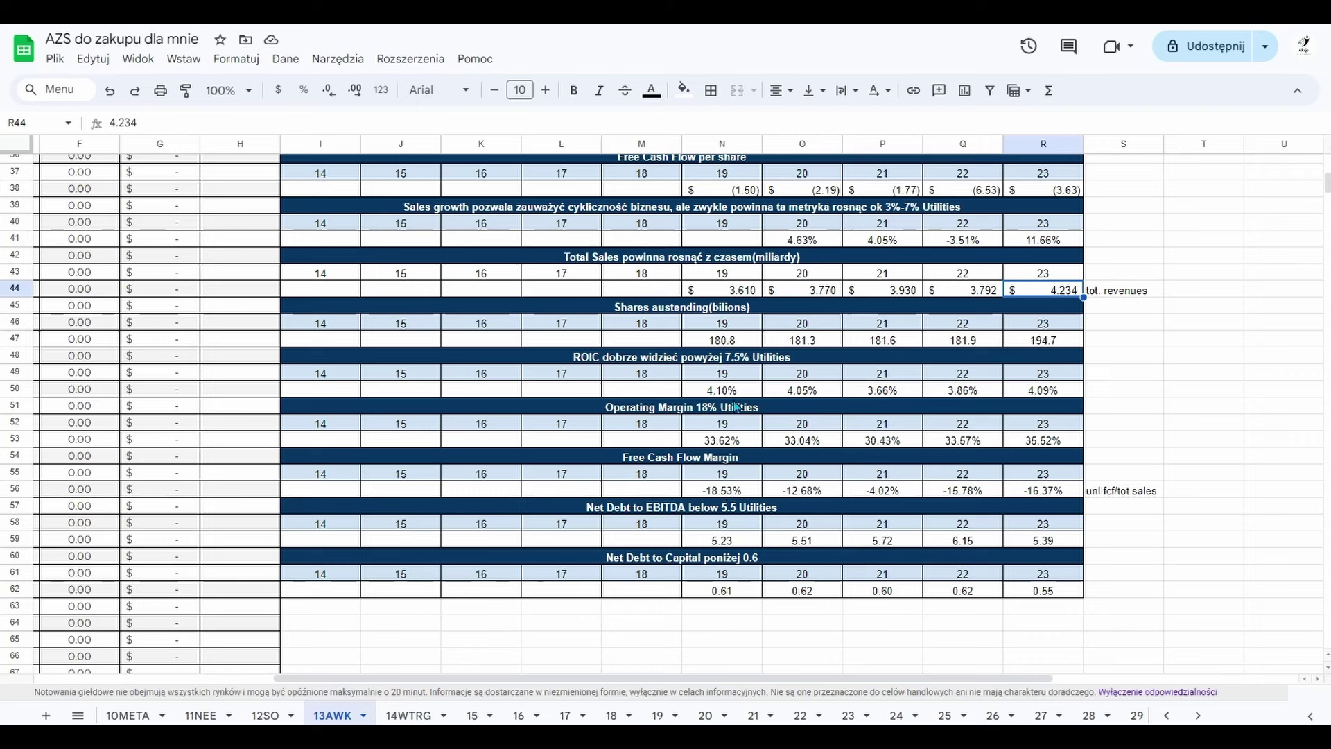
{"action": "left_click", "coordinate": [733, 340]}
{"action": "left_click", "coordinate": [797, 343]}
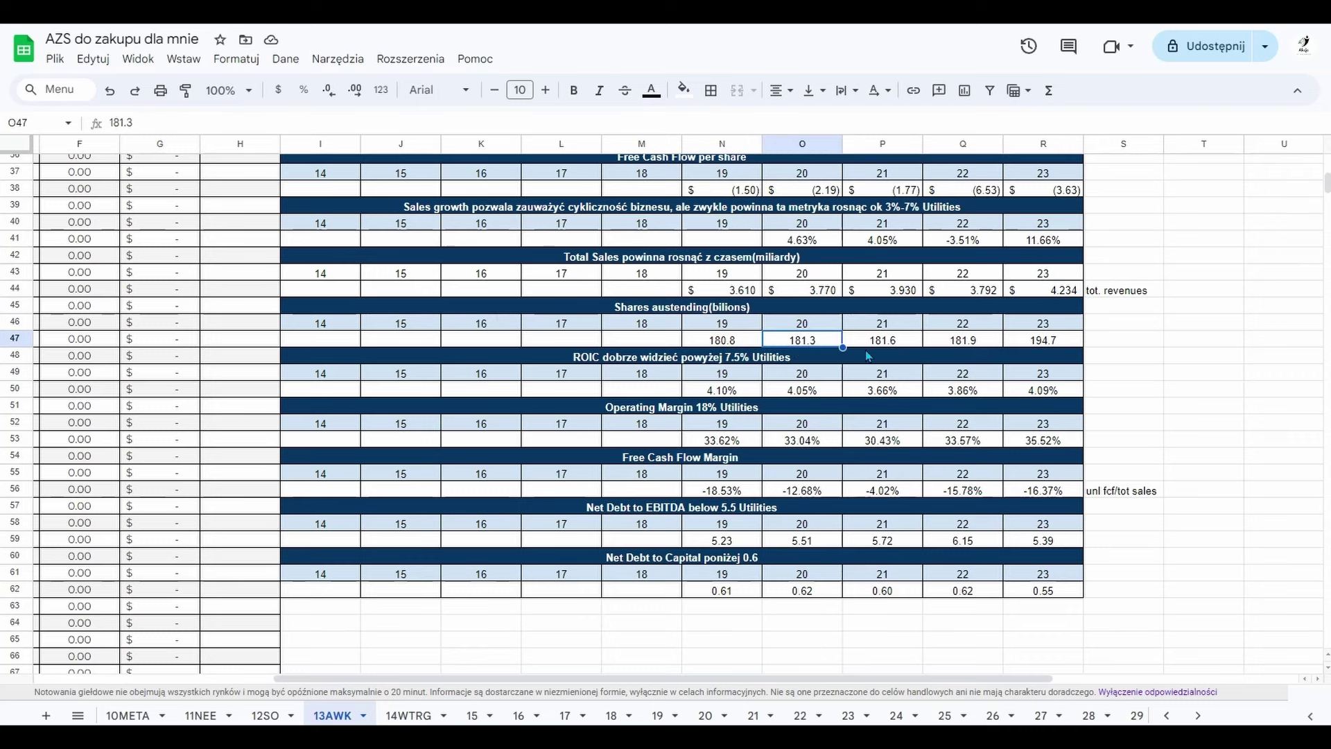
{"action": "left_click", "coordinate": [879, 341]}
{"action": "left_click", "coordinate": [953, 341]}
{"action": "left_click", "coordinate": [1036, 338]}
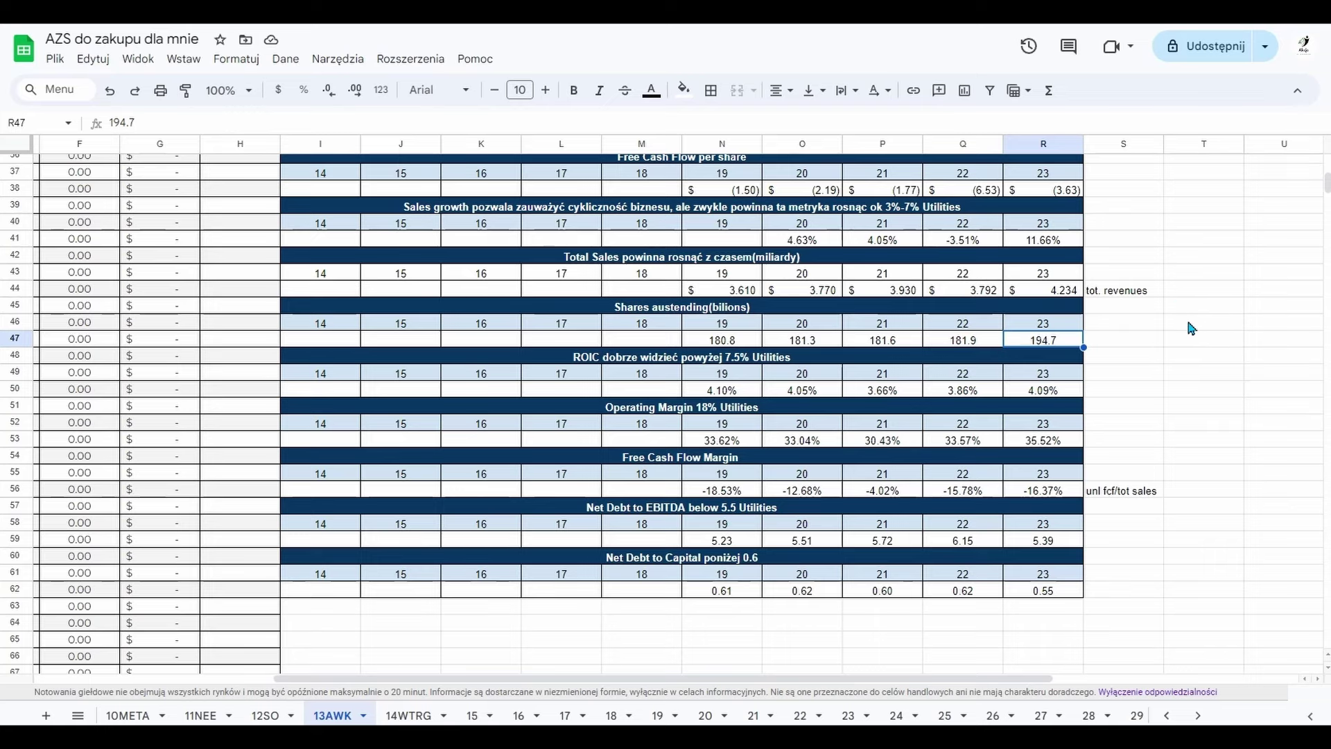
Review the yearly ROIC cells for 2019, 2020 and 2023 in row 50.
{"action": "scroll", "coordinate": [1190, 333], "scroll_direction": "up", "scroll_amount": 6}
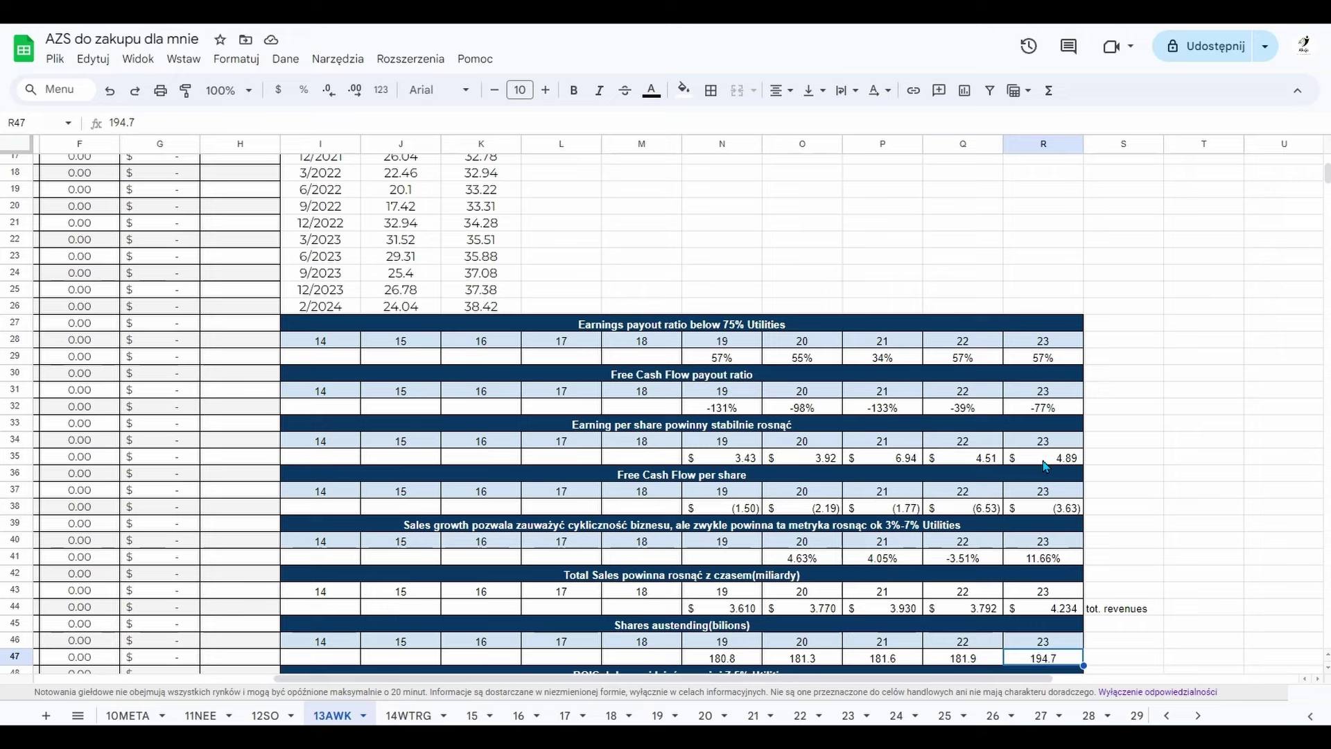
{"action": "scroll", "coordinate": [1107, 463], "scroll_direction": "down", "scroll_amount": 5}
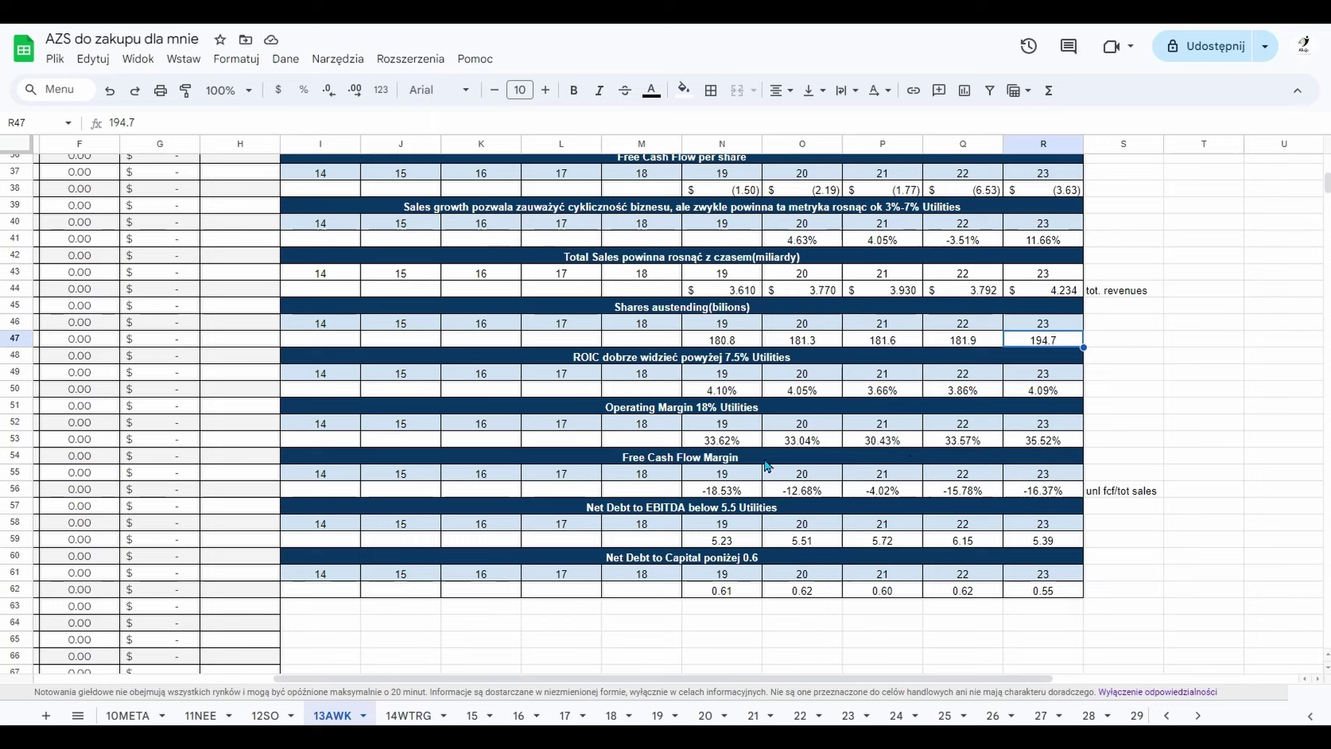
{"action": "left_click", "coordinate": [745, 392]}
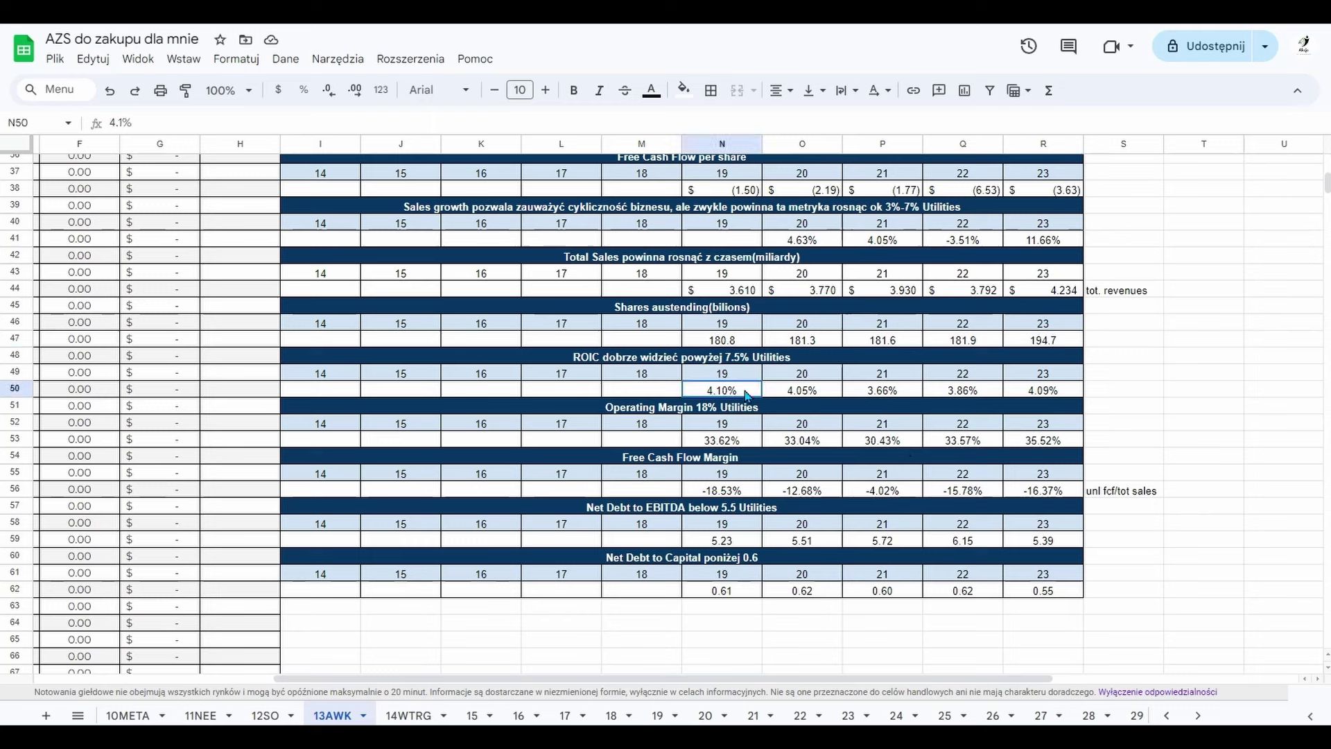
{"action": "left_click", "coordinate": [826, 393]}
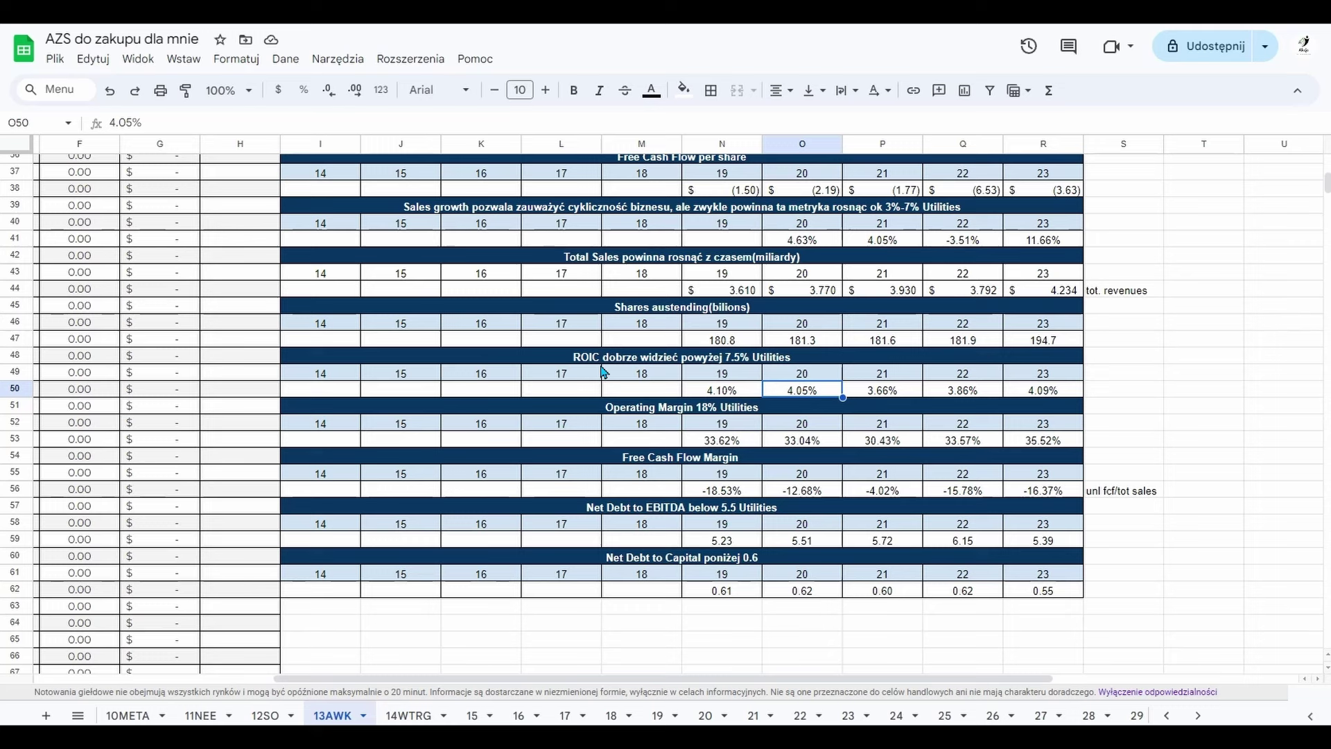
{"action": "left_click", "coordinate": [1013, 395]}
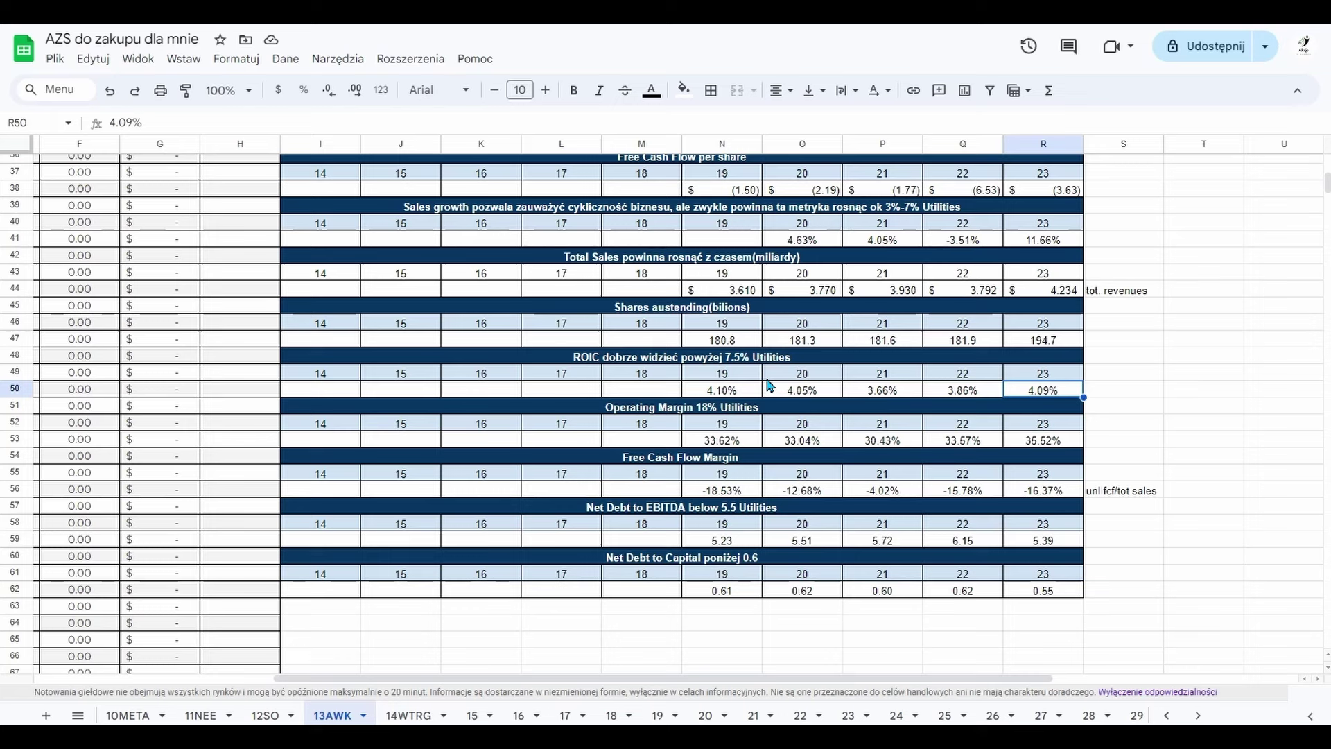
Go through the yearly Operating Margin cells for 2019 to 2023 in row 53.
{"action": "left_click", "coordinate": [737, 443]}
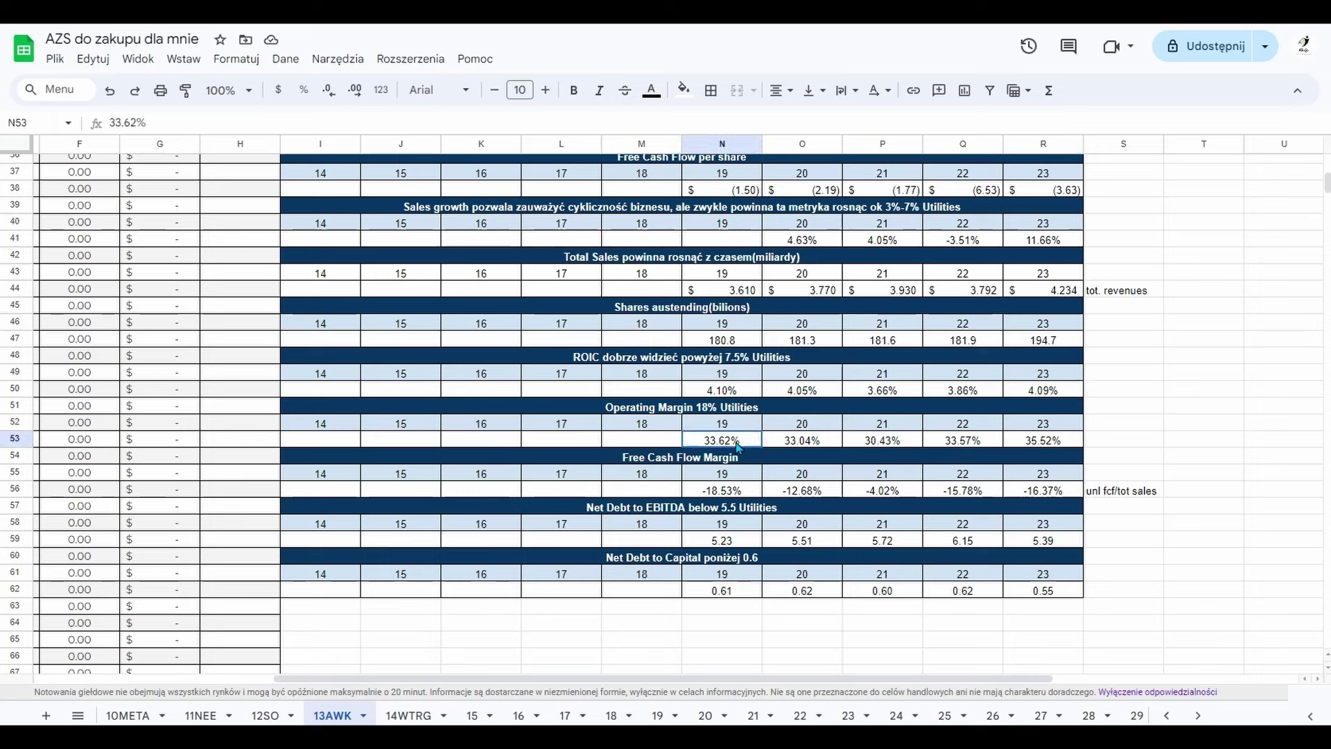
{"action": "left_click", "coordinate": [1018, 443]}
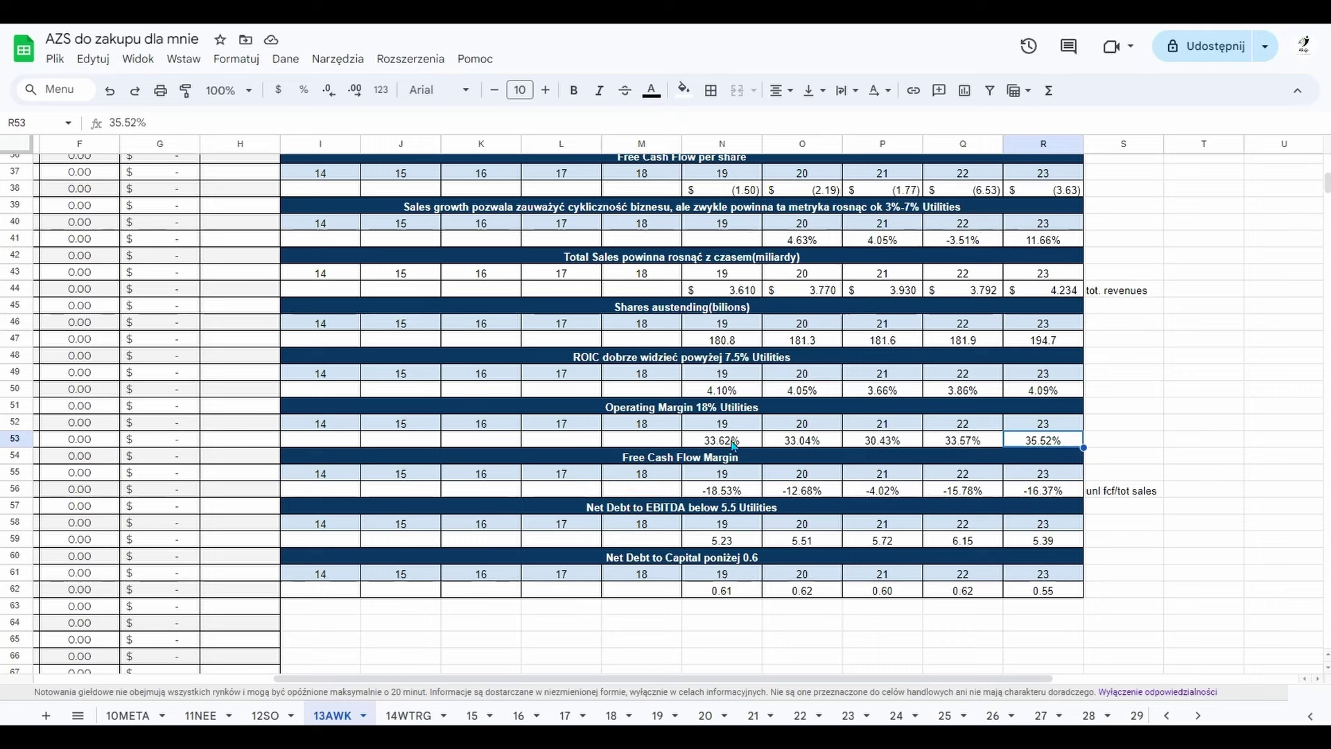
{"action": "left_click", "coordinate": [699, 443]}
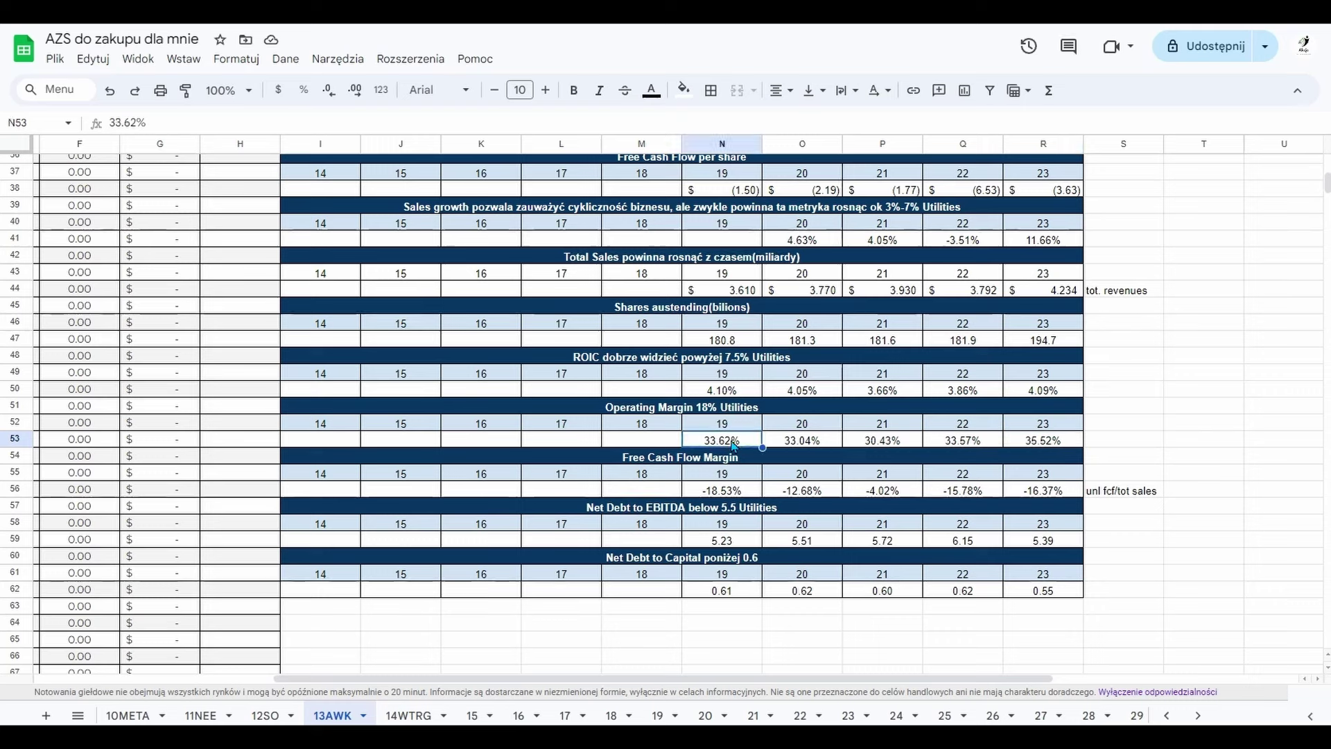
{"action": "left_click", "coordinate": [809, 445]}
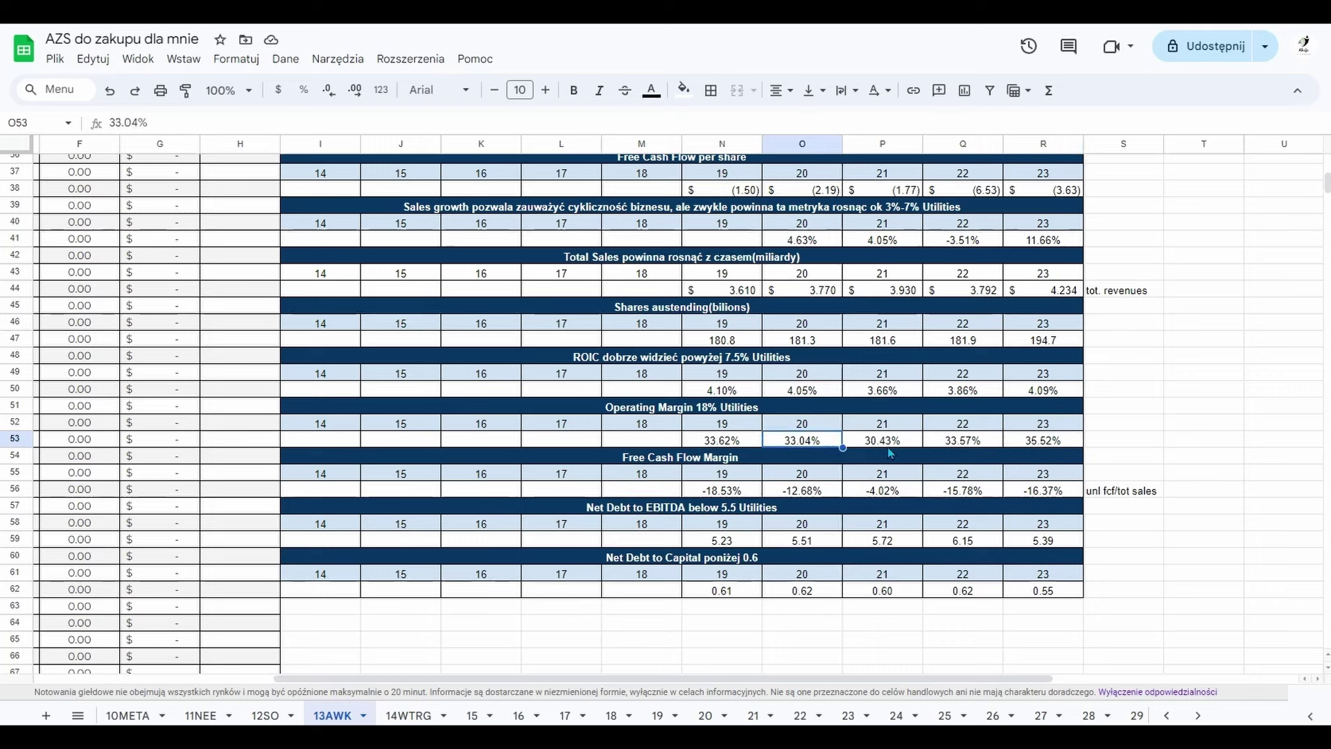
{"action": "left_click", "coordinate": [919, 446]}
{"action": "left_click", "coordinate": [961, 445]}
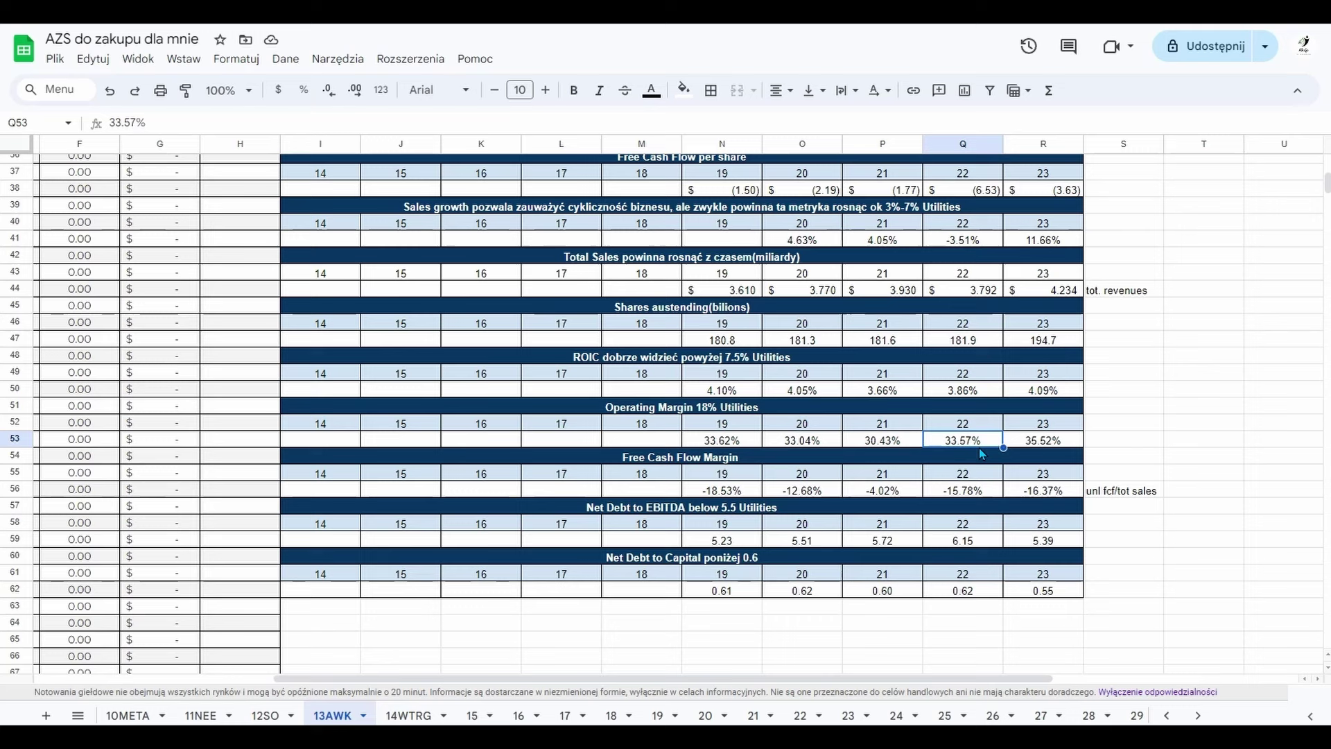
{"action": "left_click", "coordinate": [1018, 444]}
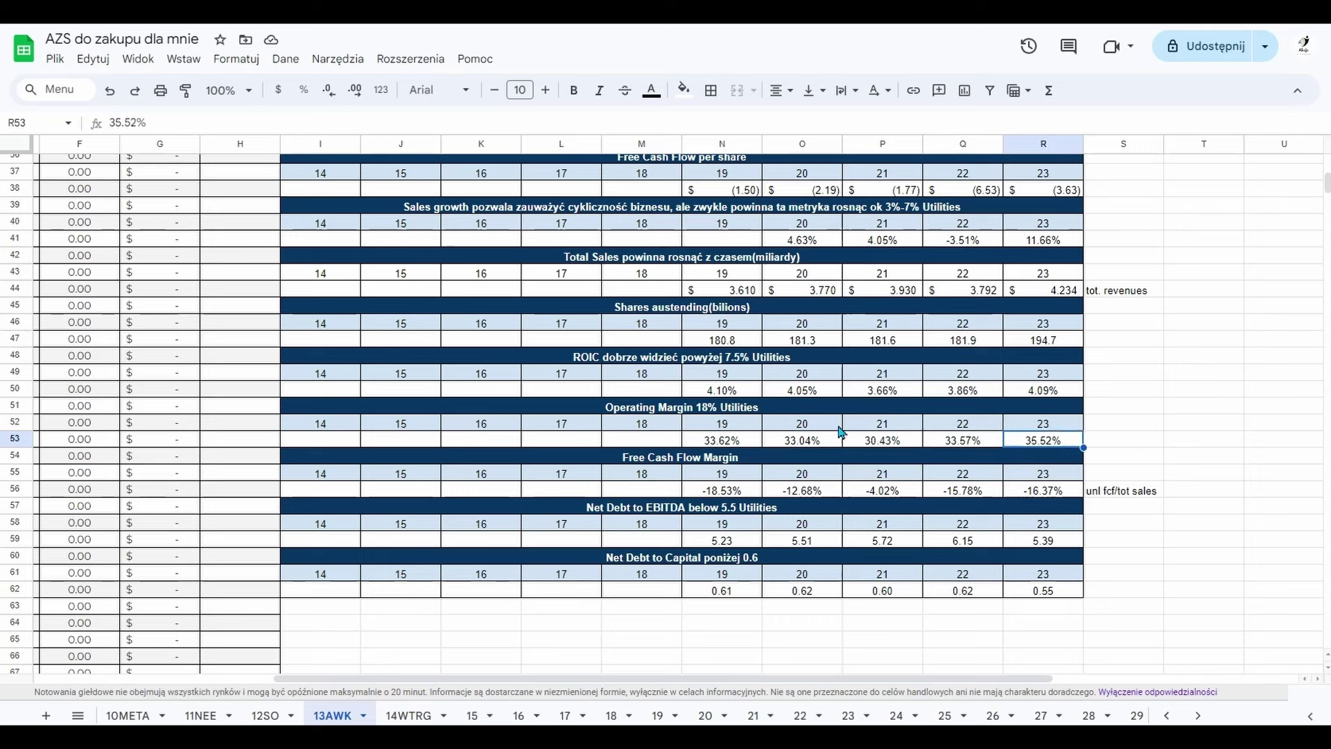
{"action": "left_click", "coordinate": [707, 441]}
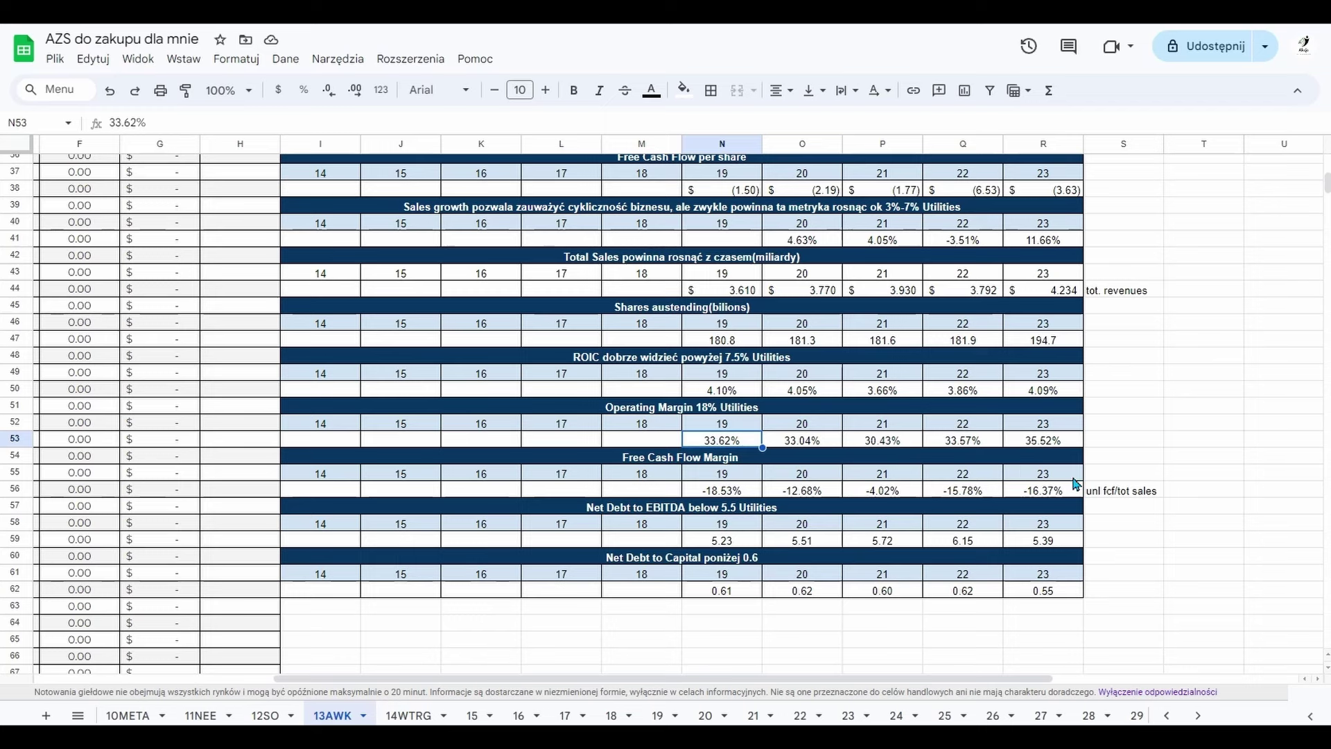
Check the 2019 Free Cash Flow Margin cell and go through the Net Debt to EBITDA cells for 2019 to 2023 in row 59.
{"action": "left_click", "coordinate": [698, 495]}
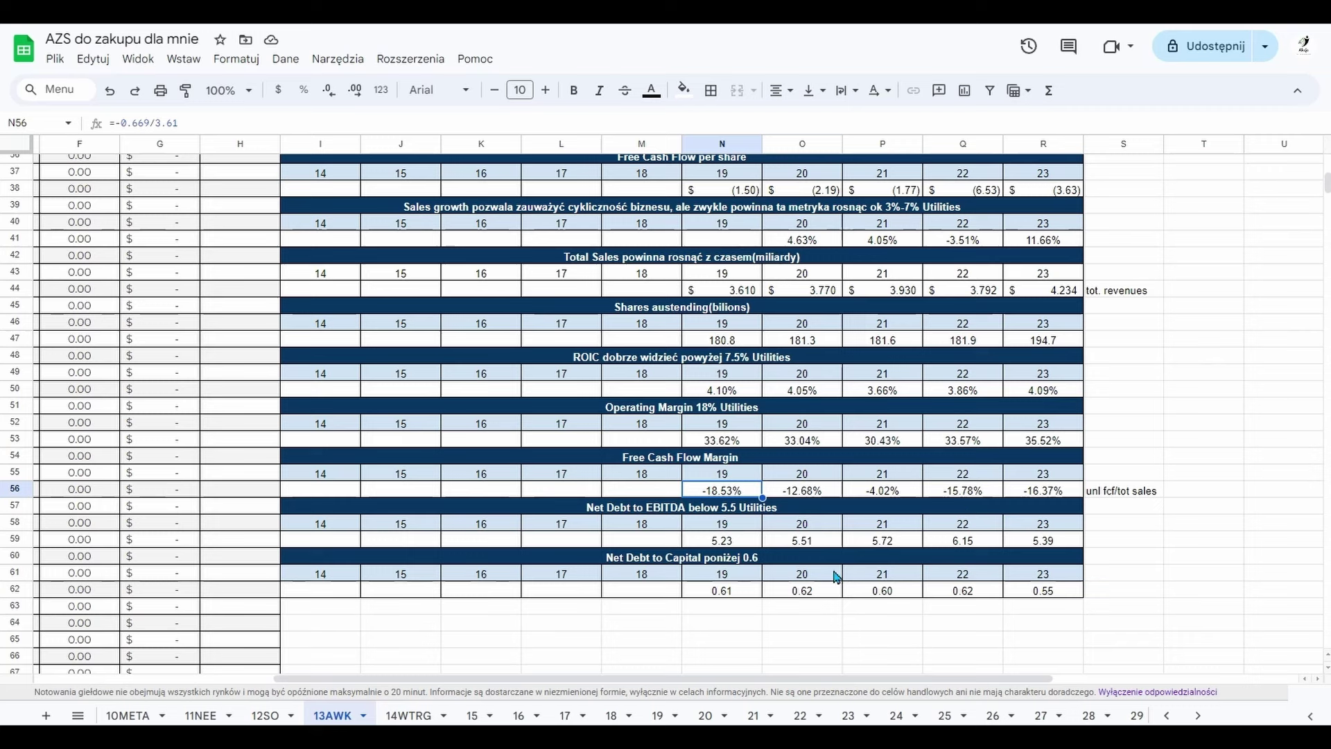
{"action": "left_click", "coordinate": [727, 543]}
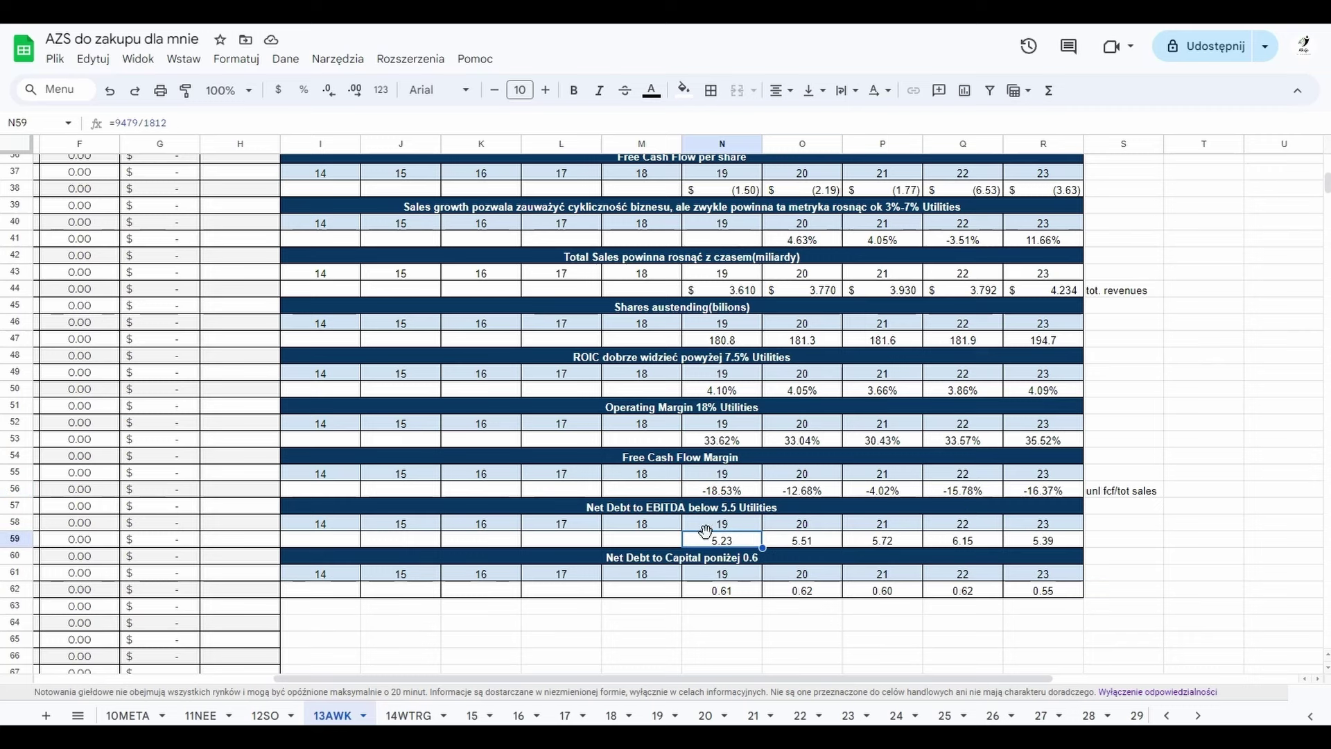
{"action": "left_click", "coordinate": [804, 544]}
{"action": "left_click", "coordinate": [861, 546]}
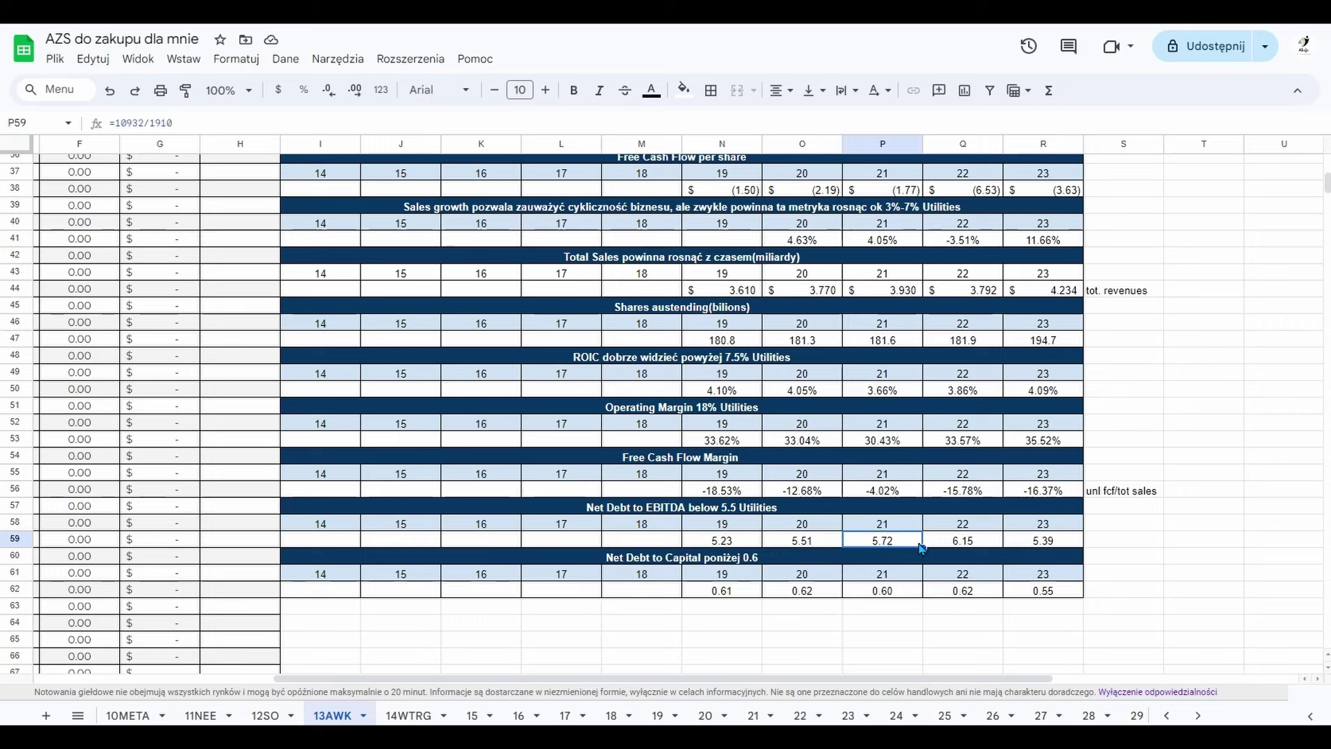
{"action": "left_click", "coordinate": [988, 544]}
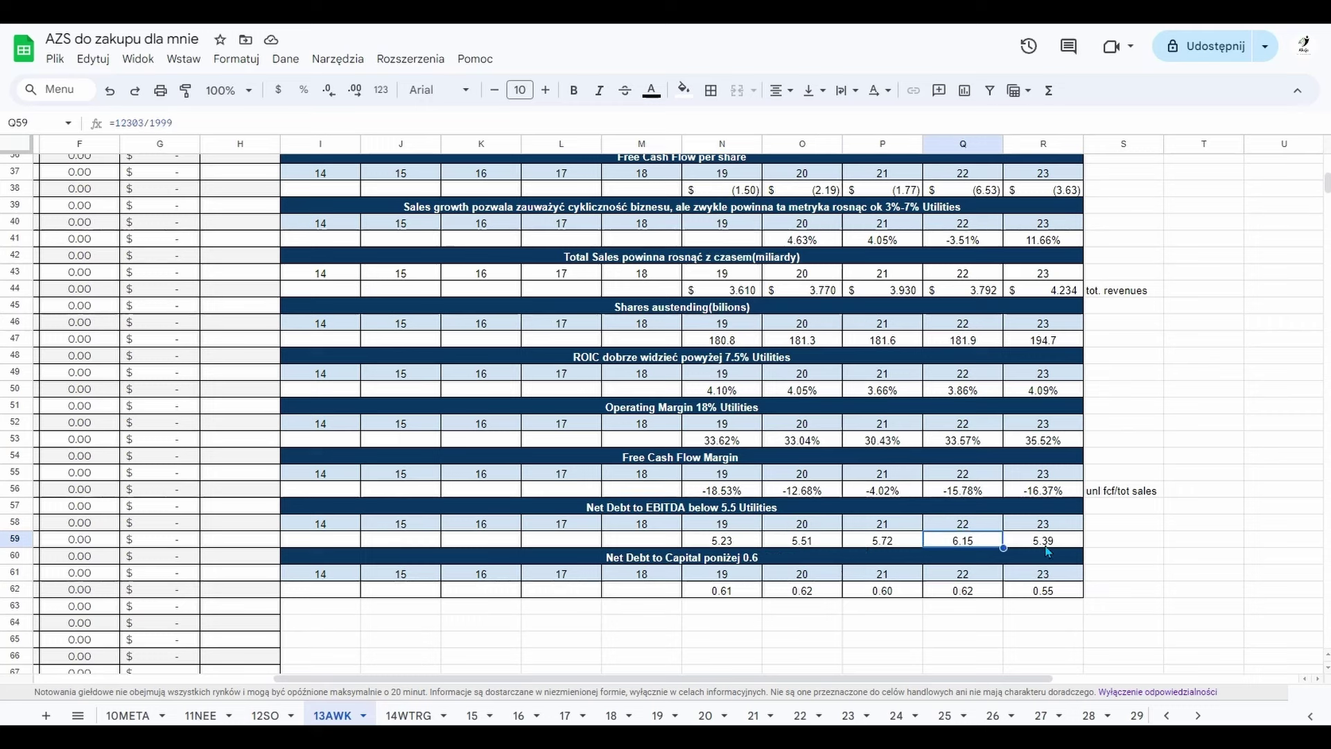
{"action": "left_click", "coordinate": [1048, 546]}
{"action": "left_click", "coordinate": [961, 548]}
{"action": "left_click", "coordinate": [889, 545]}
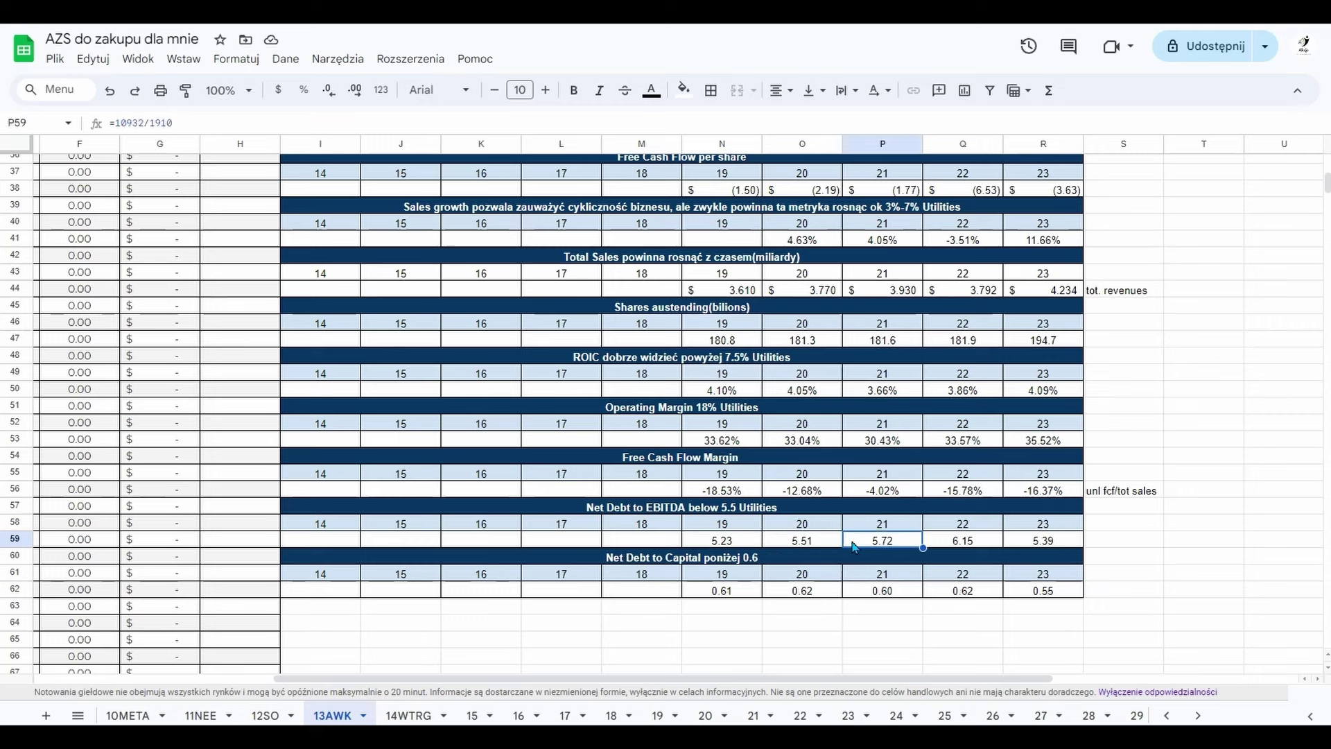
{"action": "left_click", "coordinate": [809, 544]}
{"action": "left_click", "coordinate": [733, 546]}
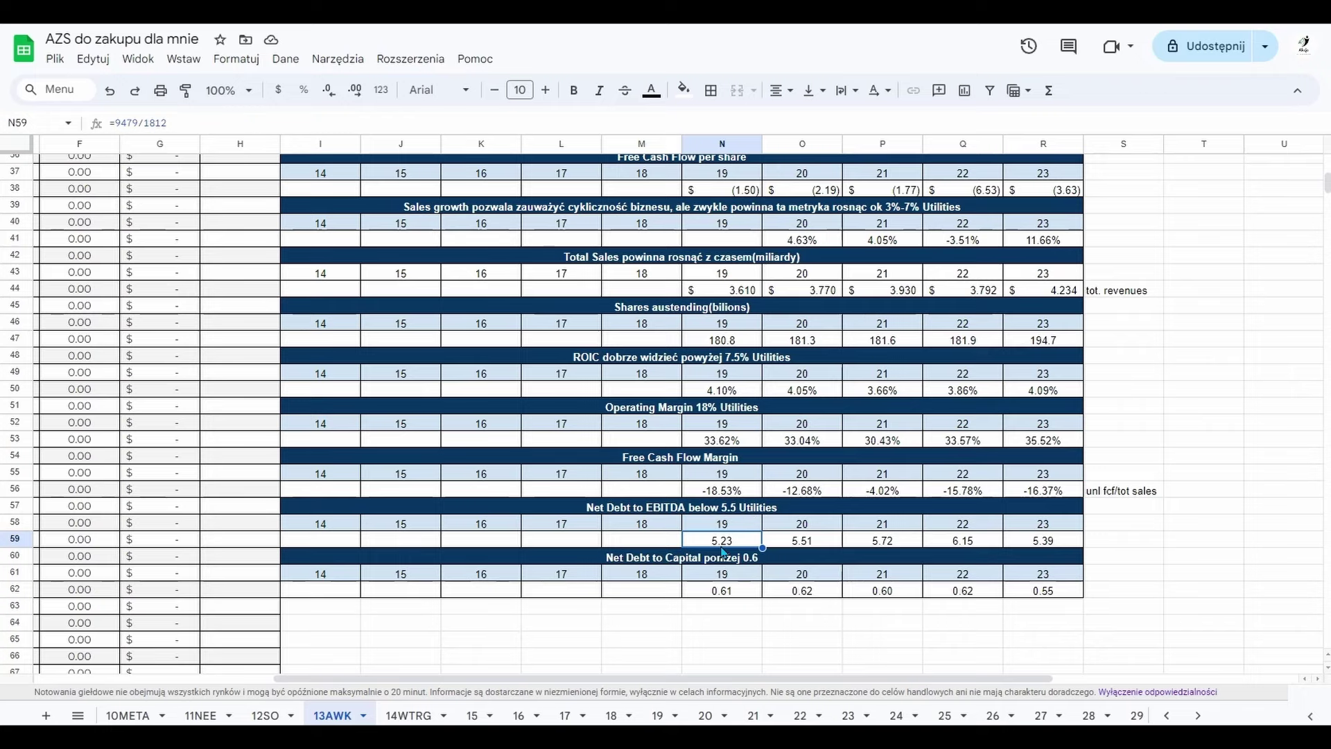
Open the 14WTRG sheet and inspect its 2021 Net Debt to Capital cell in row 62 for comparison.
{"action": "left_click", "coordinate": [407, 717]}
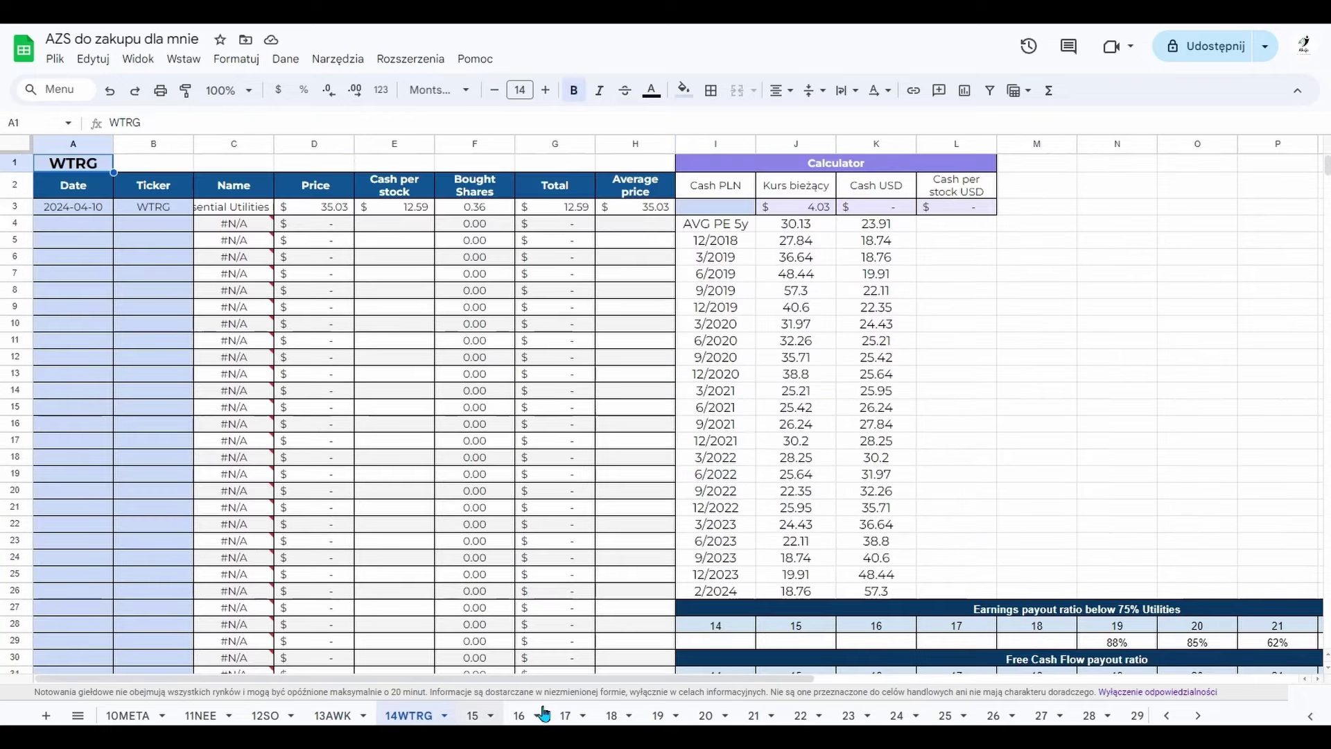
{"action": "scroll", "coordinate": [797, 624], "scroll_direction": "down", "scroll_amount": 10}
{"action": "left_click_drag", "start_coordinate": [774, 684], "coordinate": [995, 684]}
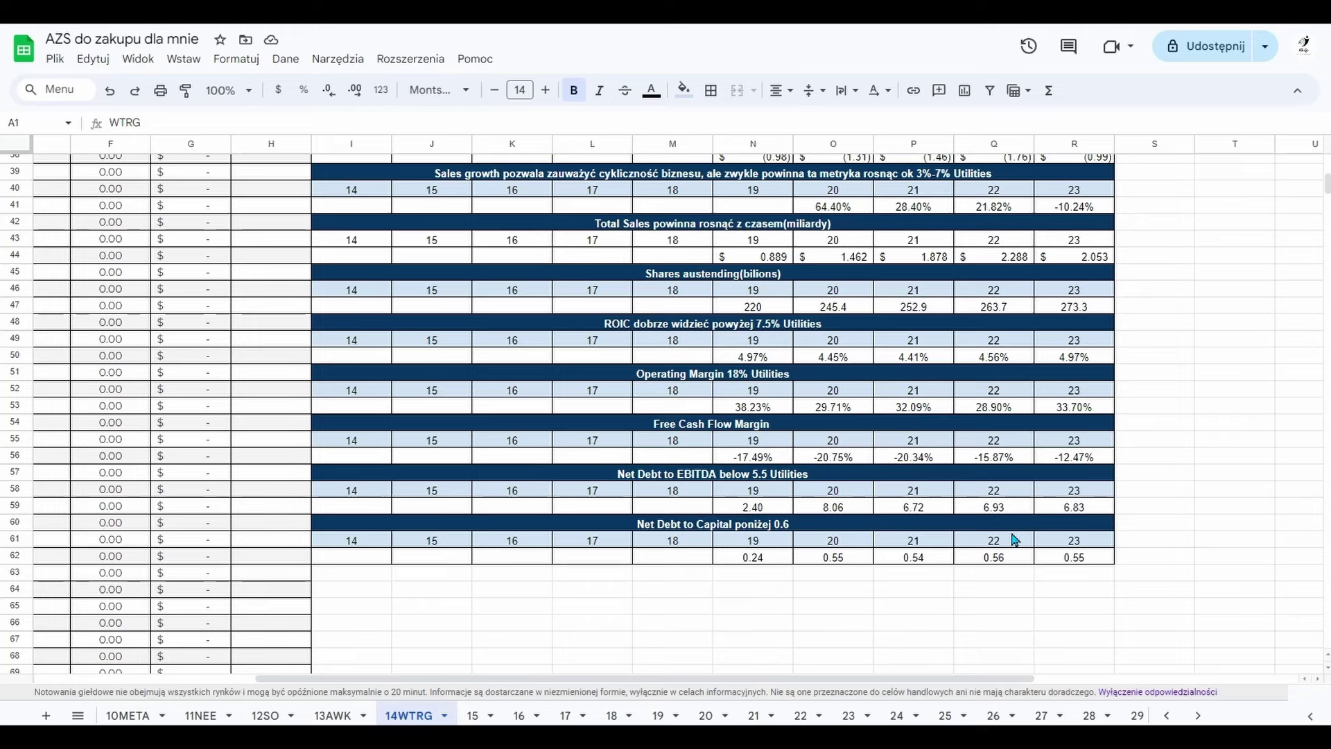
{"action": "left_click", "coordinate": [922, 561]}
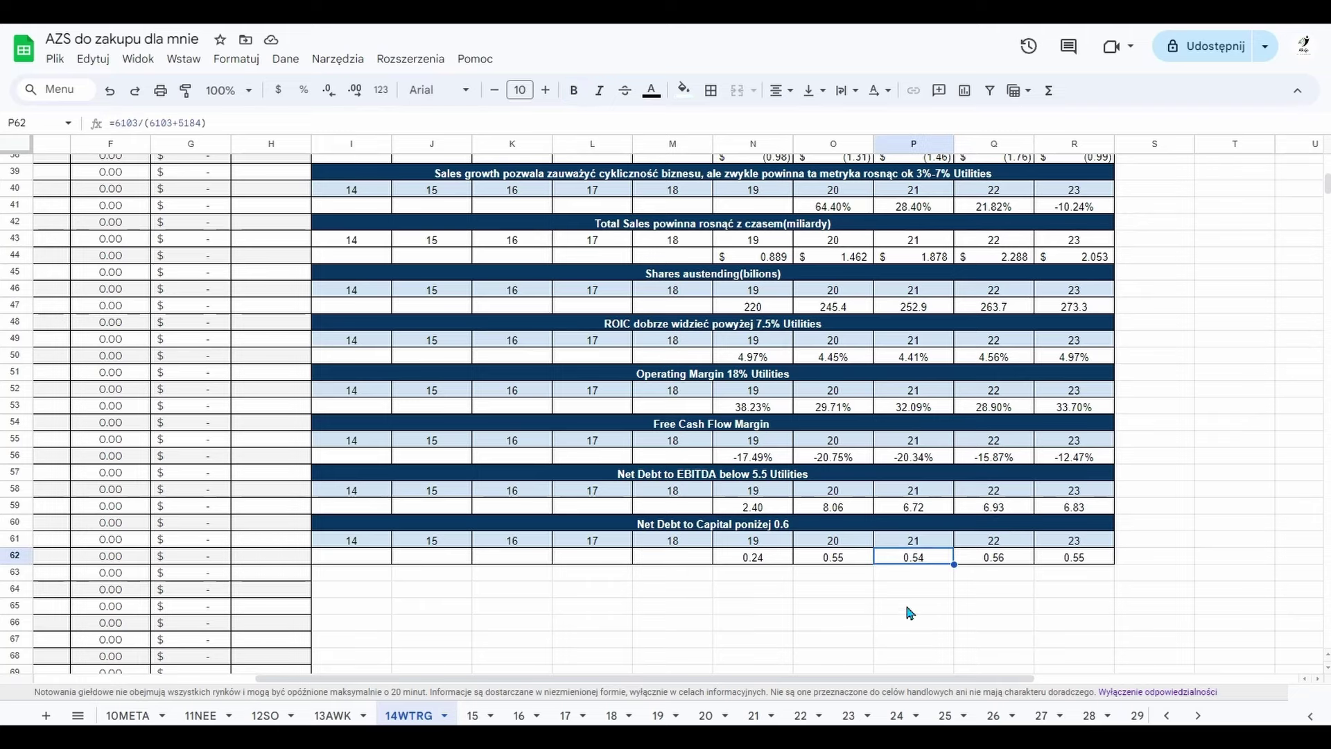
Return to the 13AWK sheet and go through the yearly Net Debt to Capital cells for 2019 to 2023 in row 62.
{"action": "left_click", "coordinate": [340, 715]}
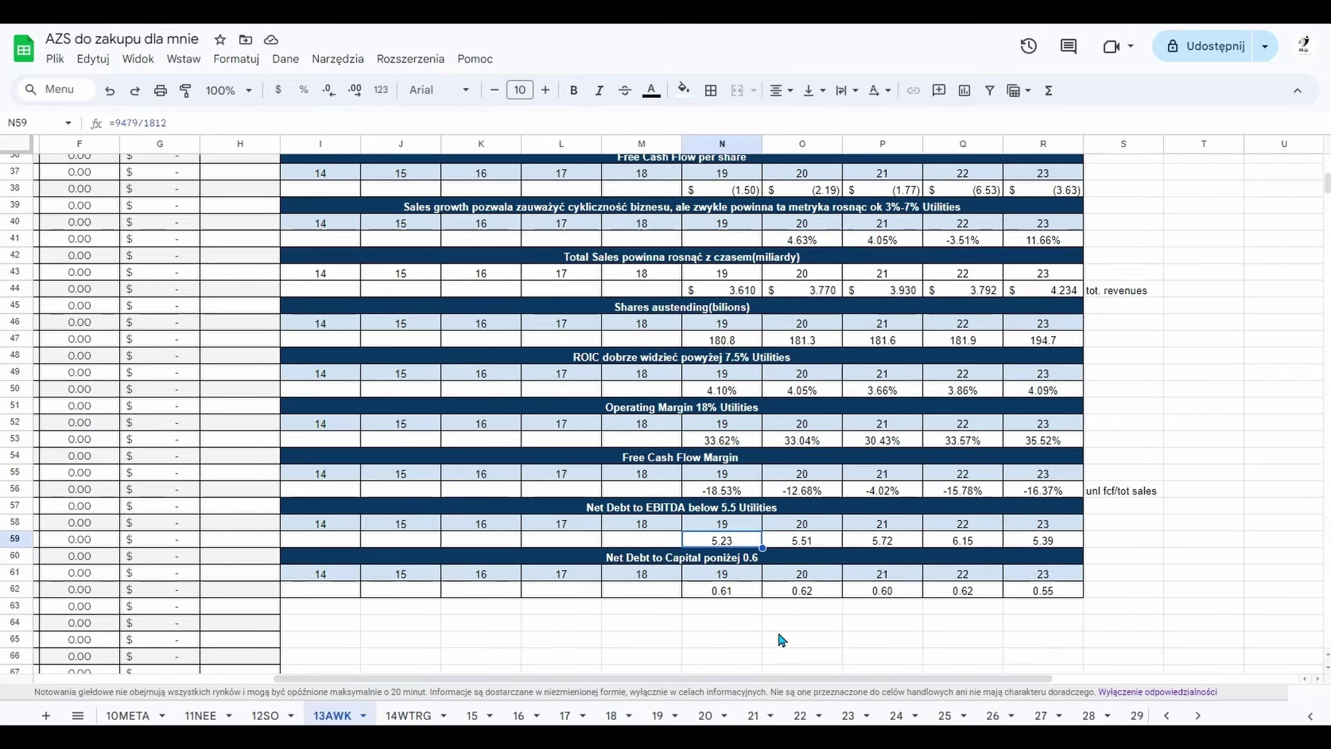
{"action": "left_click", "coordinate": [802, 591]}
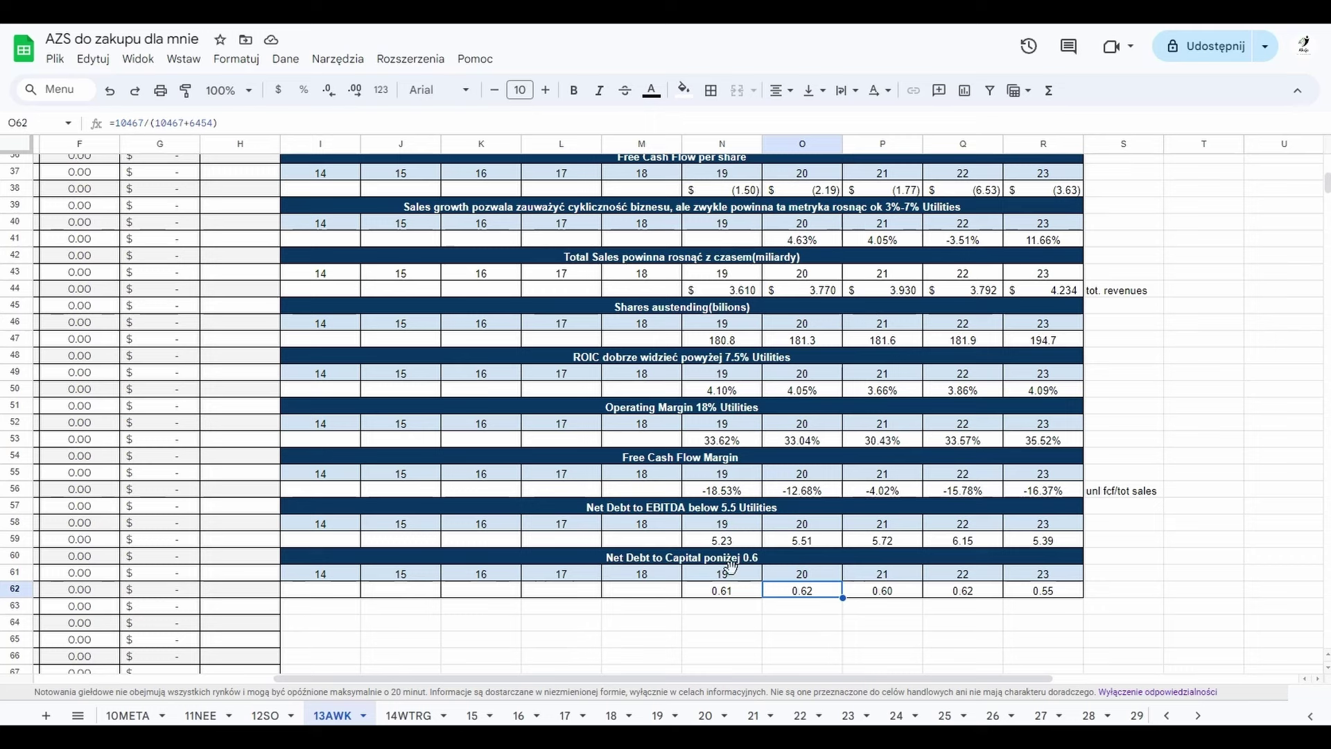
{"action": "left_click", "coordinate": [733, 593]}
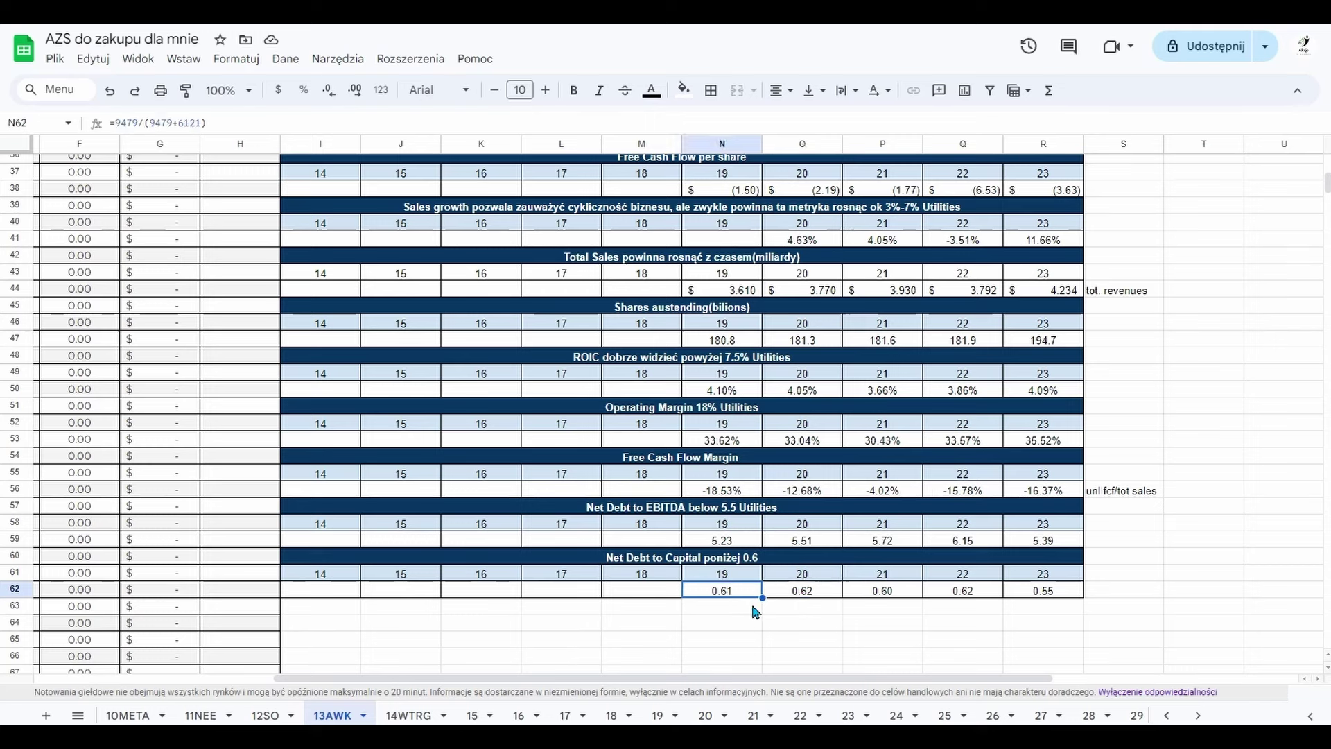
{"action": "left_click", "coordinate": [790, 598]}
{"action": "left_click", "coordinate": [872, 599]}
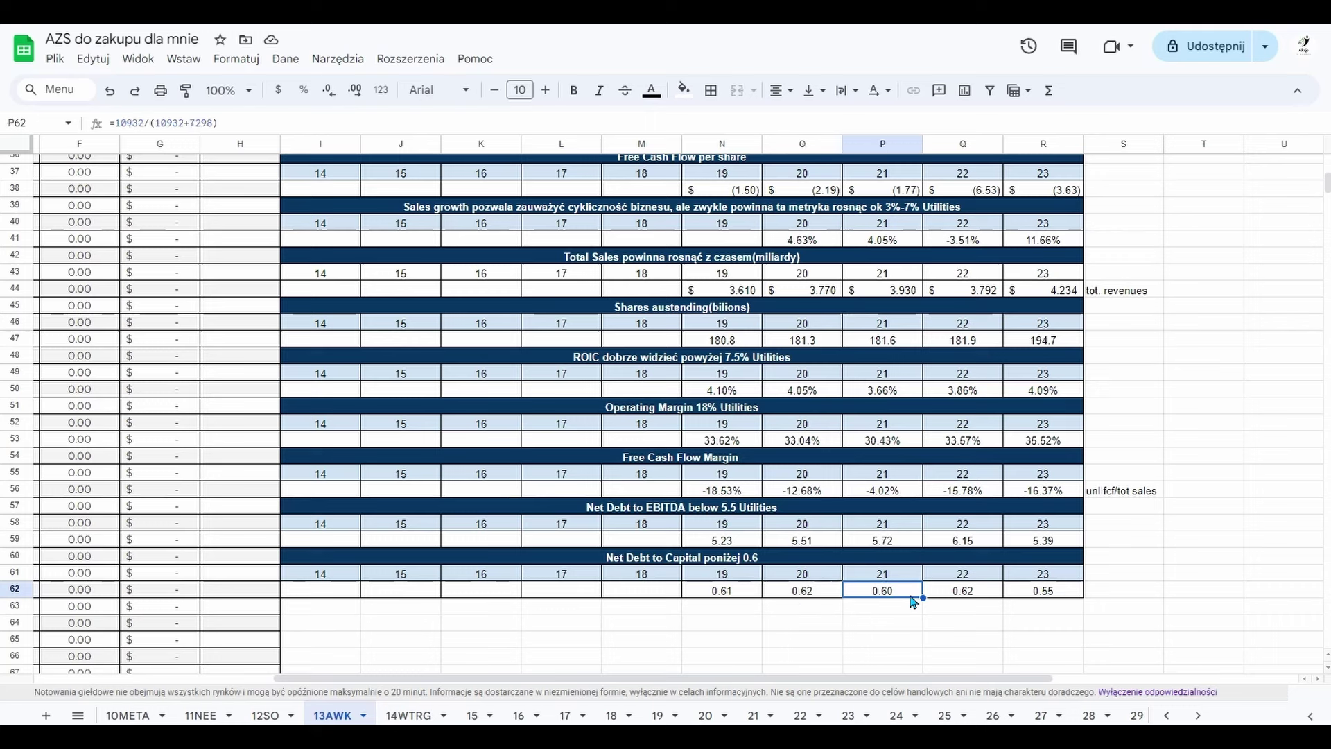
{"action": "left_click", "coordinate": [952, 596]}
{"action": "left_click", "coordinate": [1037, 603]}
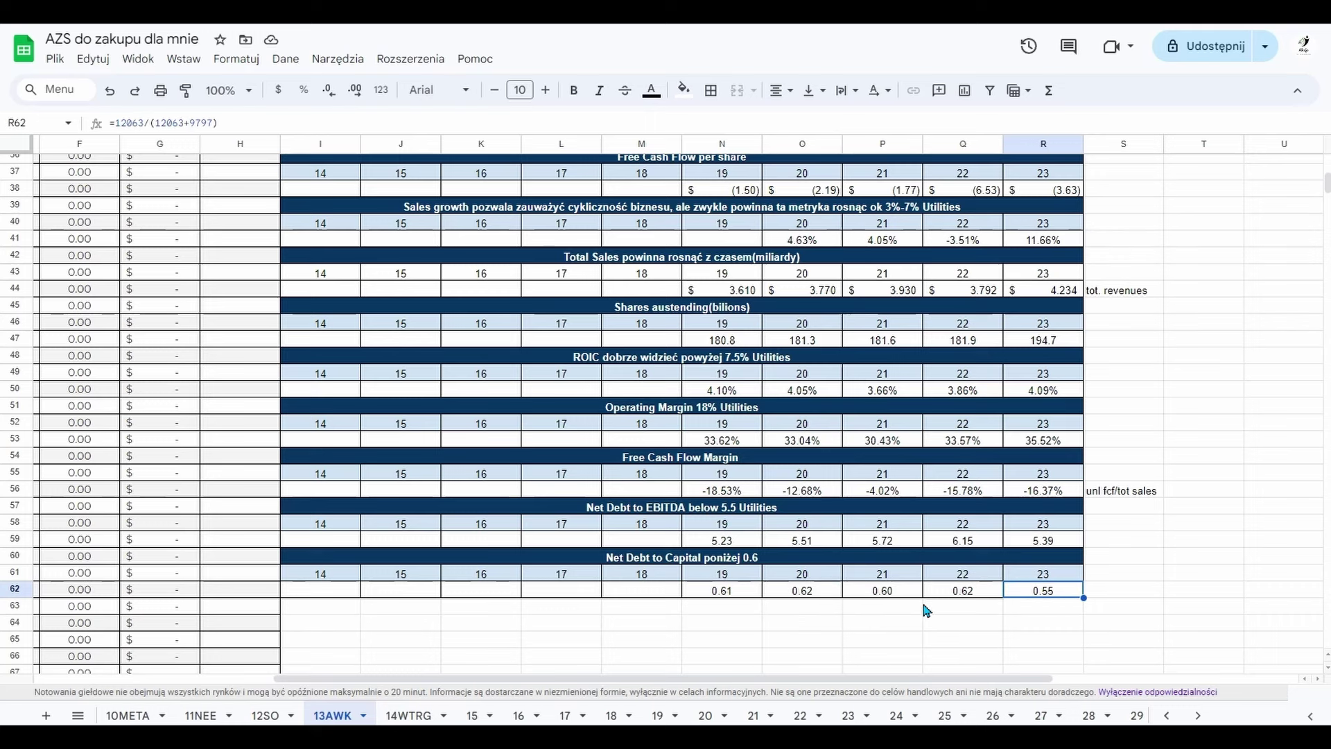
{"action": "left_click", "coordinate": [883, 598]}
{"action": "left_click", "coordinate": [794, 594]}
{"action": "left_click", "coordinate": [735, 595]}
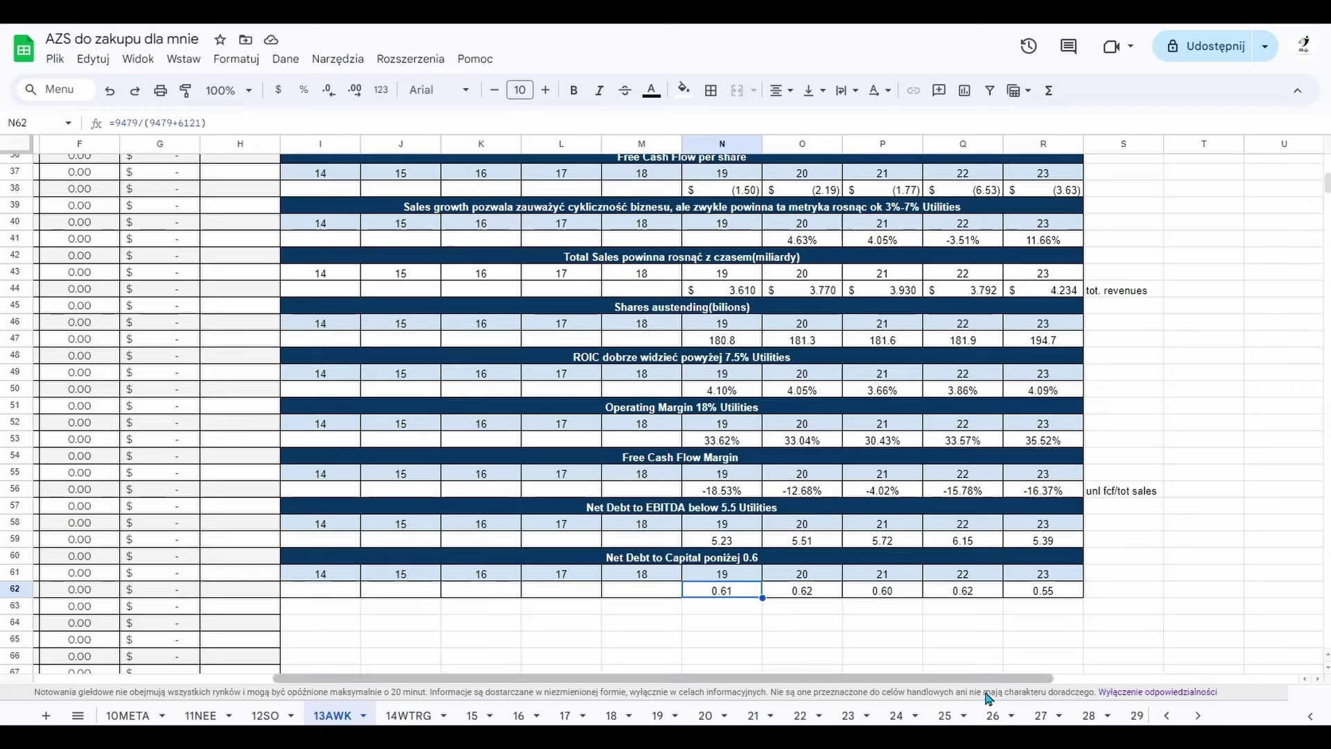
Open the Mój portfel akcji sheet and inspect the two American Water Works price calculations based on average PE in T27 and T33.
{"action": "left_click", "coordinate": [1167, 715]}
{"action": "left_click", "coordinate": [1167, 715]}
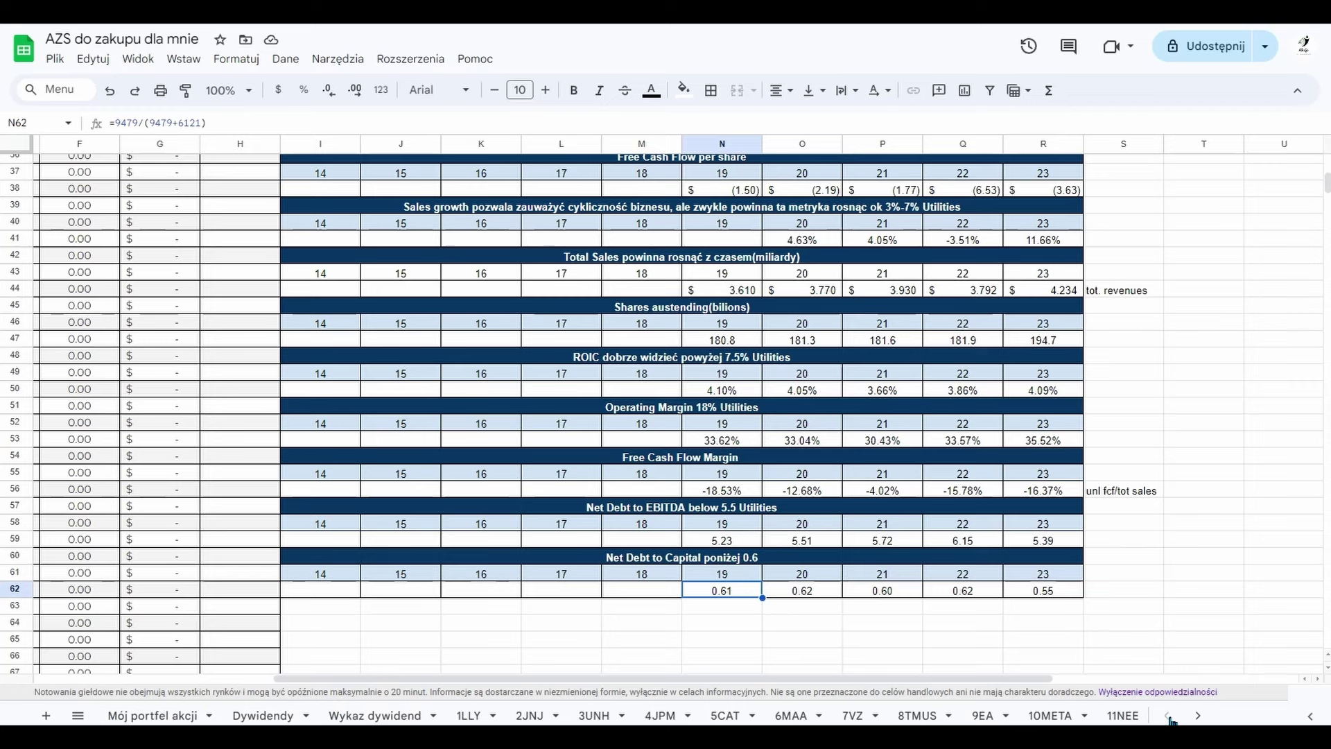
{"action": "left_click", "coordinate": [139, 716]}
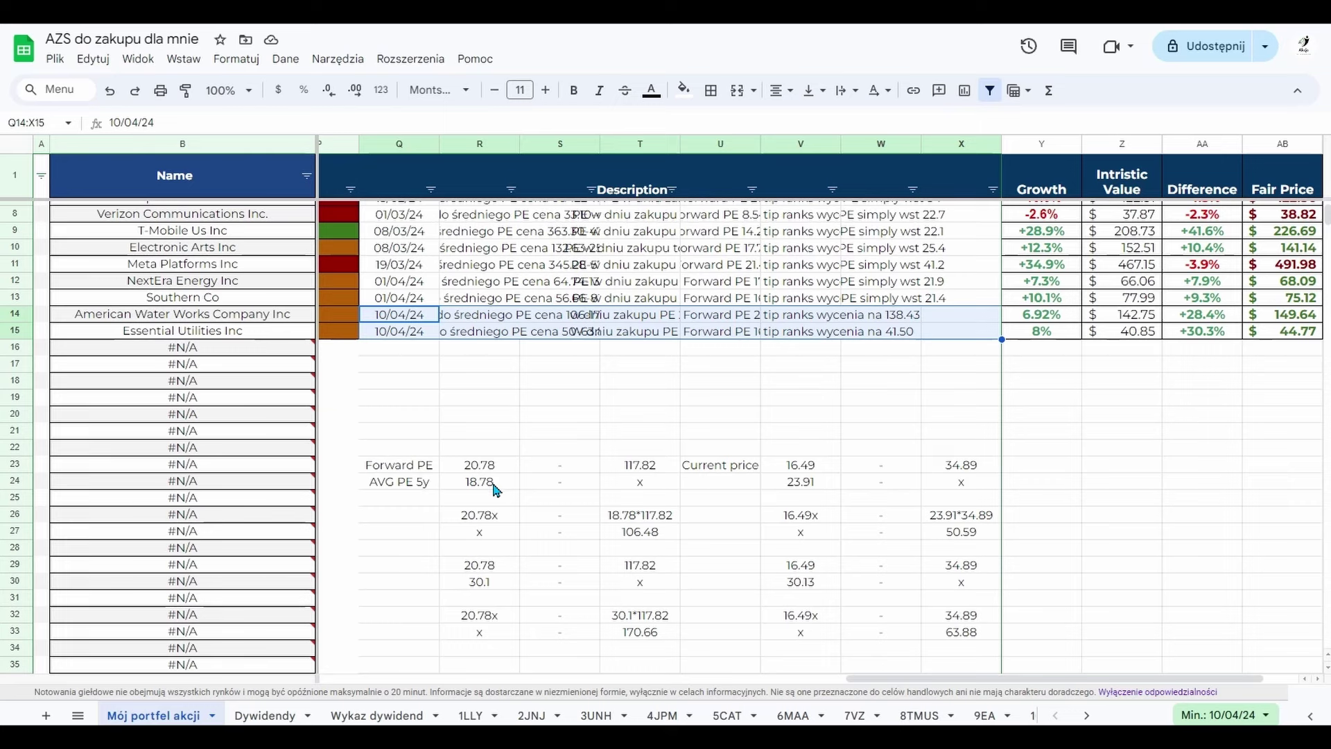
{"action": "left_click", "coordinate": [619, 536]}
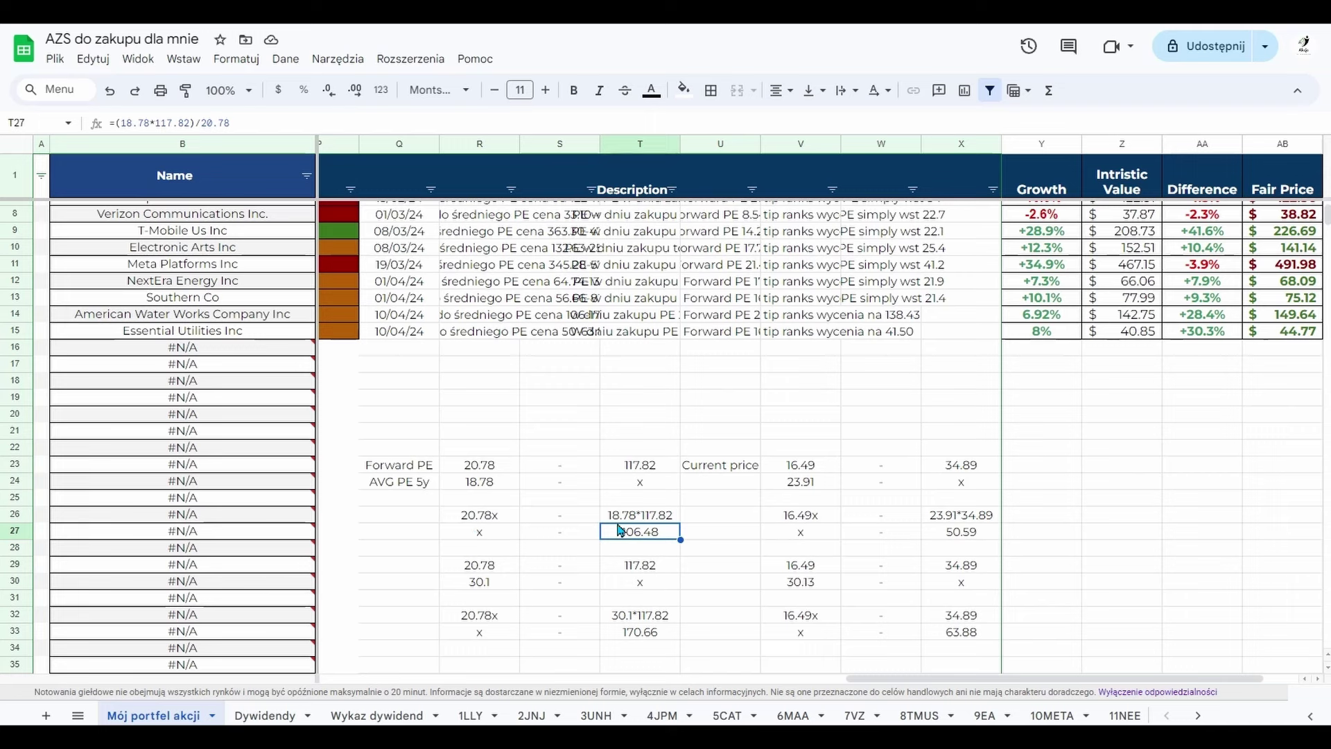
{"action": "left_click", "coordinate": [631, 634]}
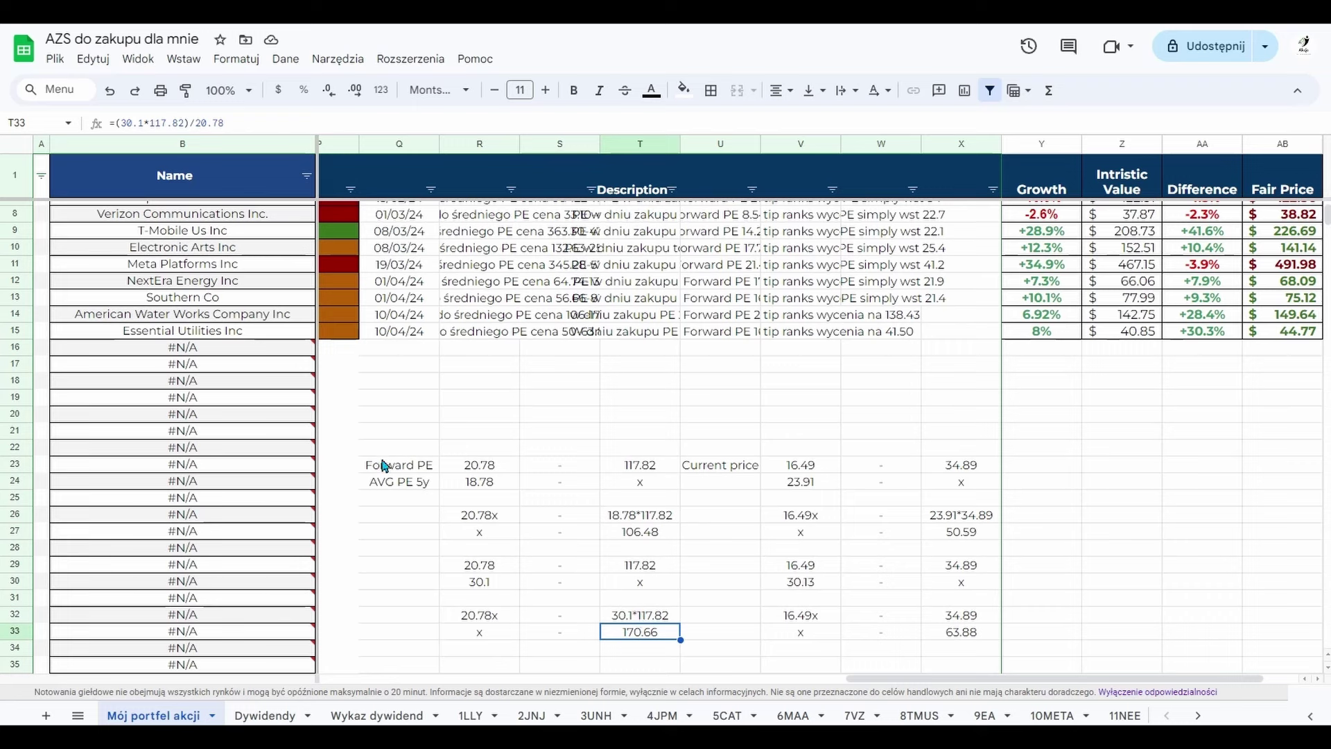
Read the American Water Works description notes in row 14 on average-PE price, purchase-day PE, Forward PE and the tip ranks valuation.
{"action": "left_click", "coordinate": [464, 319]}
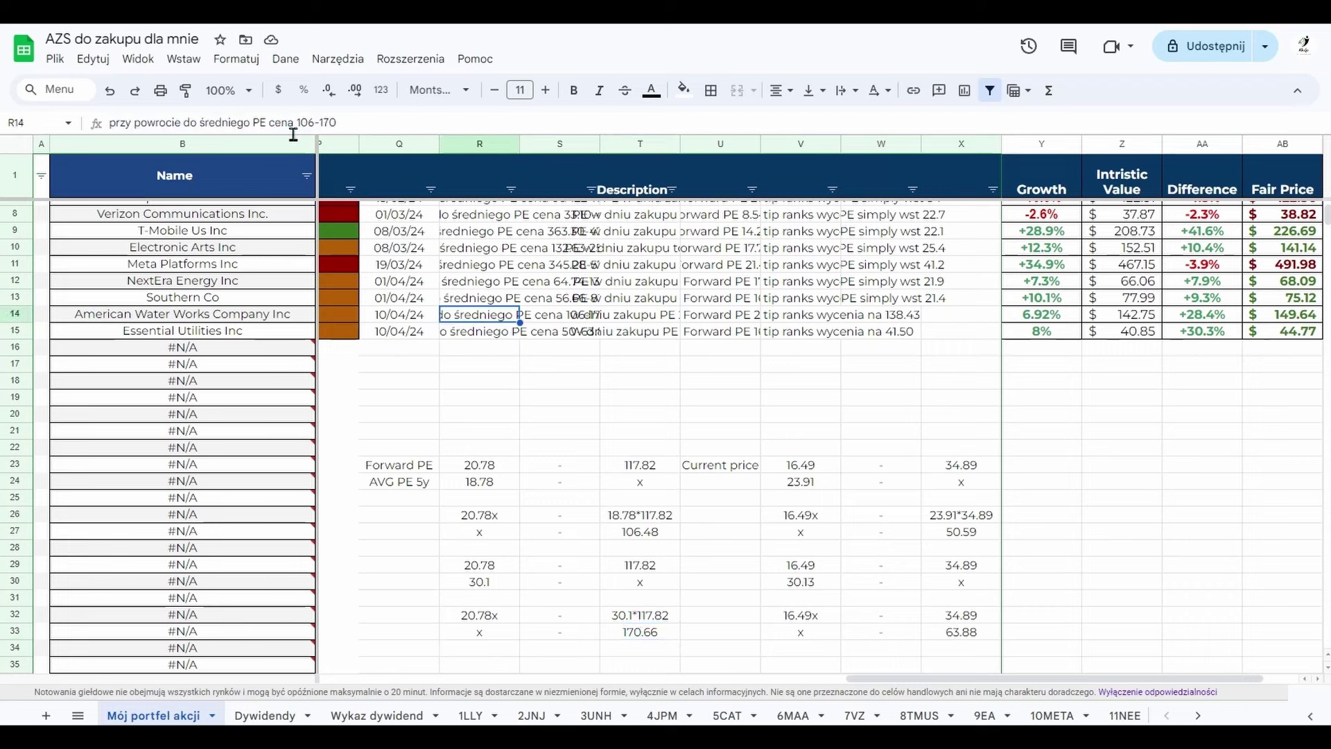
{"action": "left_click", "coordinate": [626, 320]}
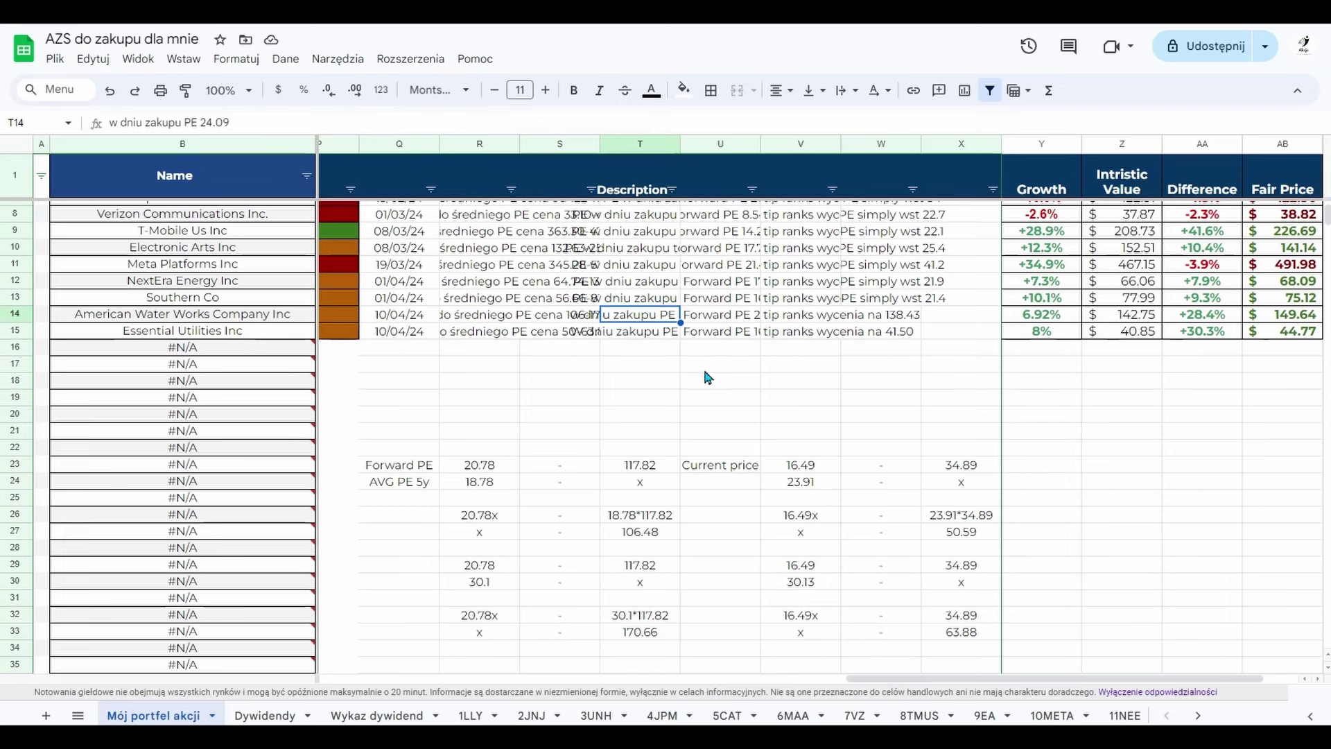
{"action": "left_click", "coordinate": [714, 316]}
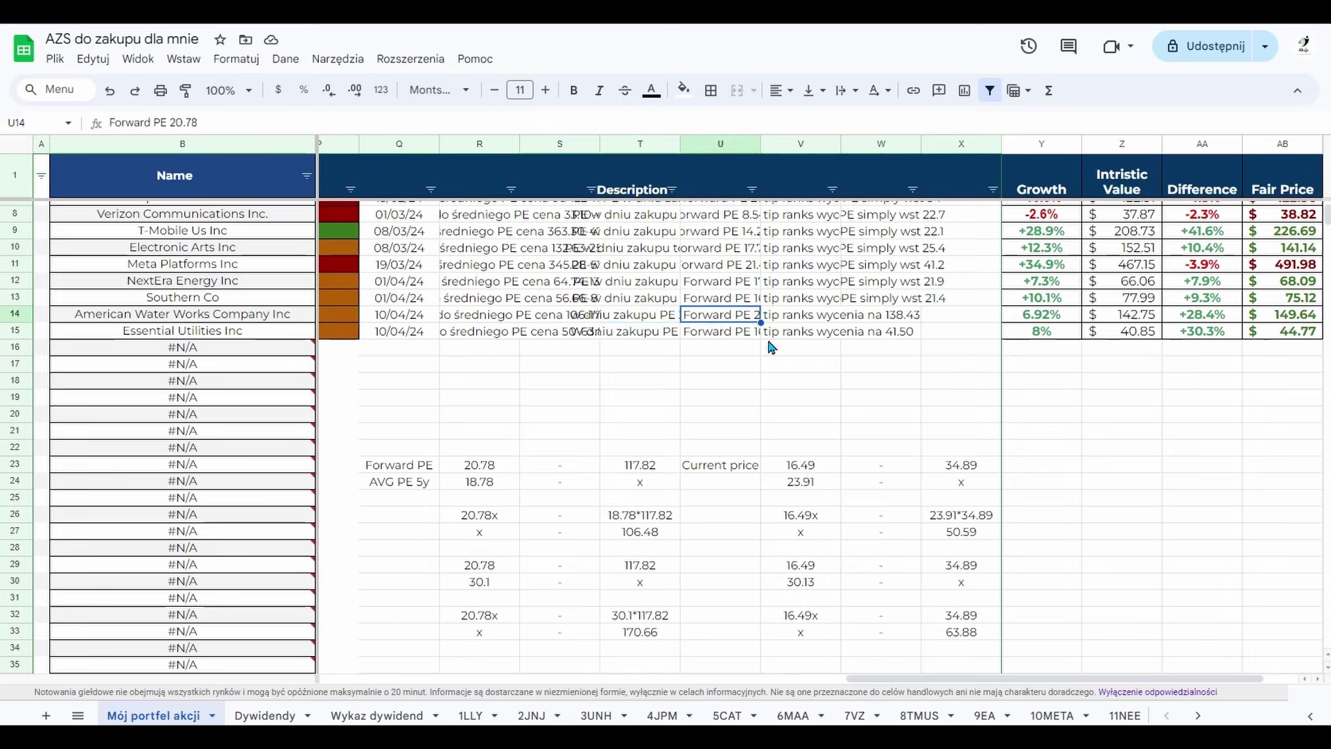
{"action": "left_click", "coordinate": [809, 318]}
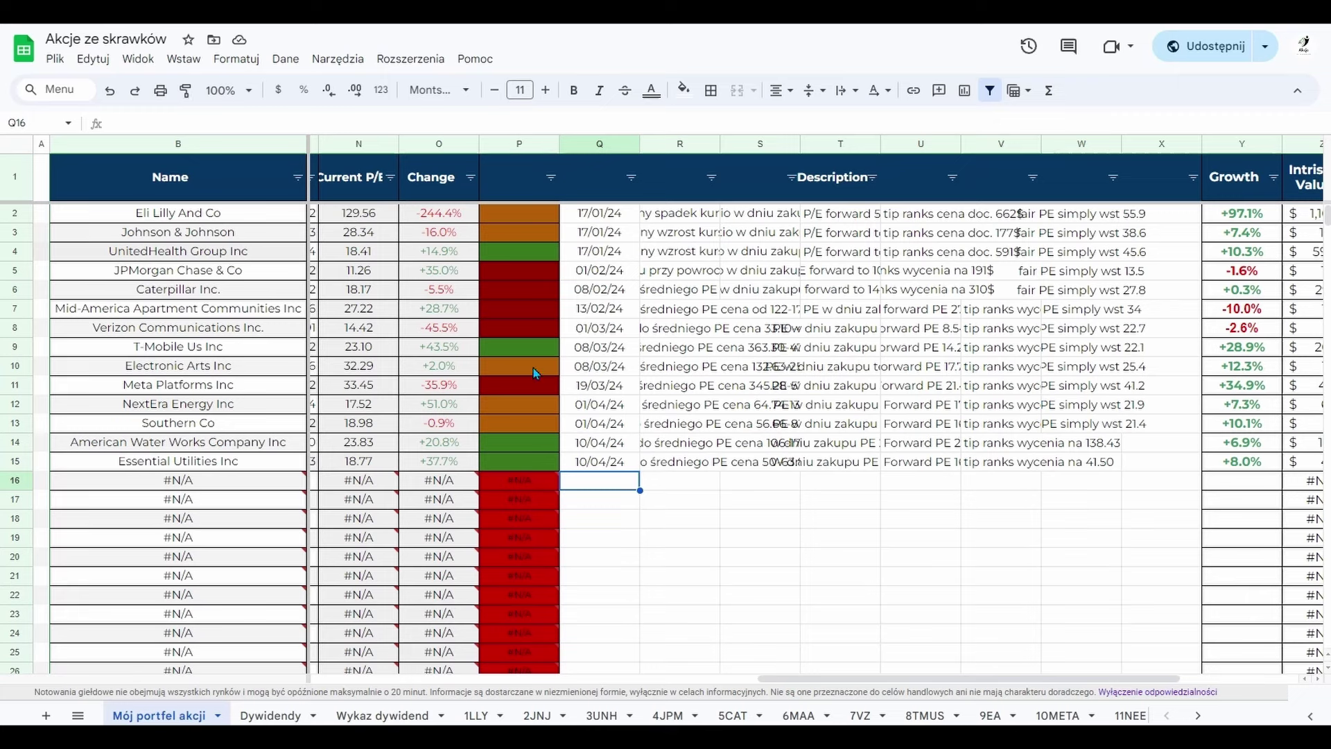
Inspect the color-rating formulas in column P for American Water Works, T-Mobile and UnitedHealth.
{"action": "left_click", "coordinate": [523, 457]}
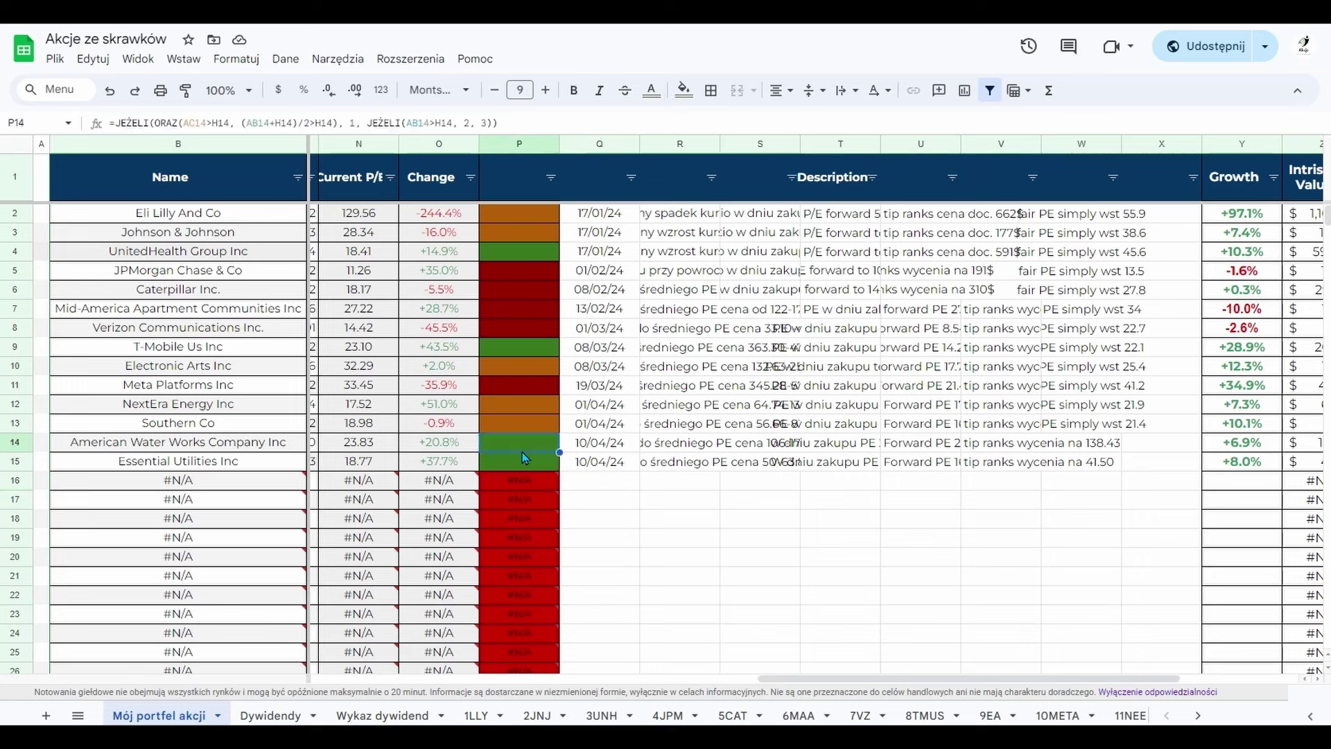
{"action": "left_click", "coordinate": [524, 352]}
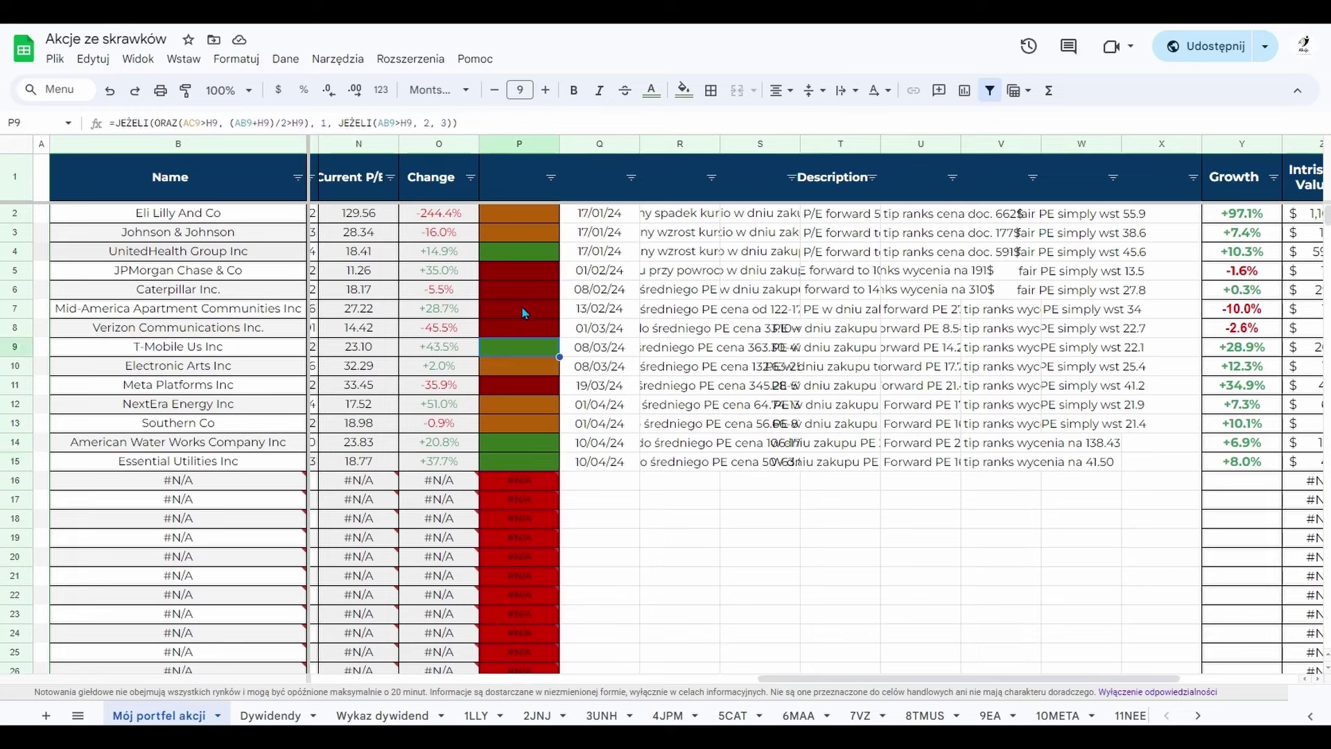
{"action": "left_click", "coordinate": [535, 256]}
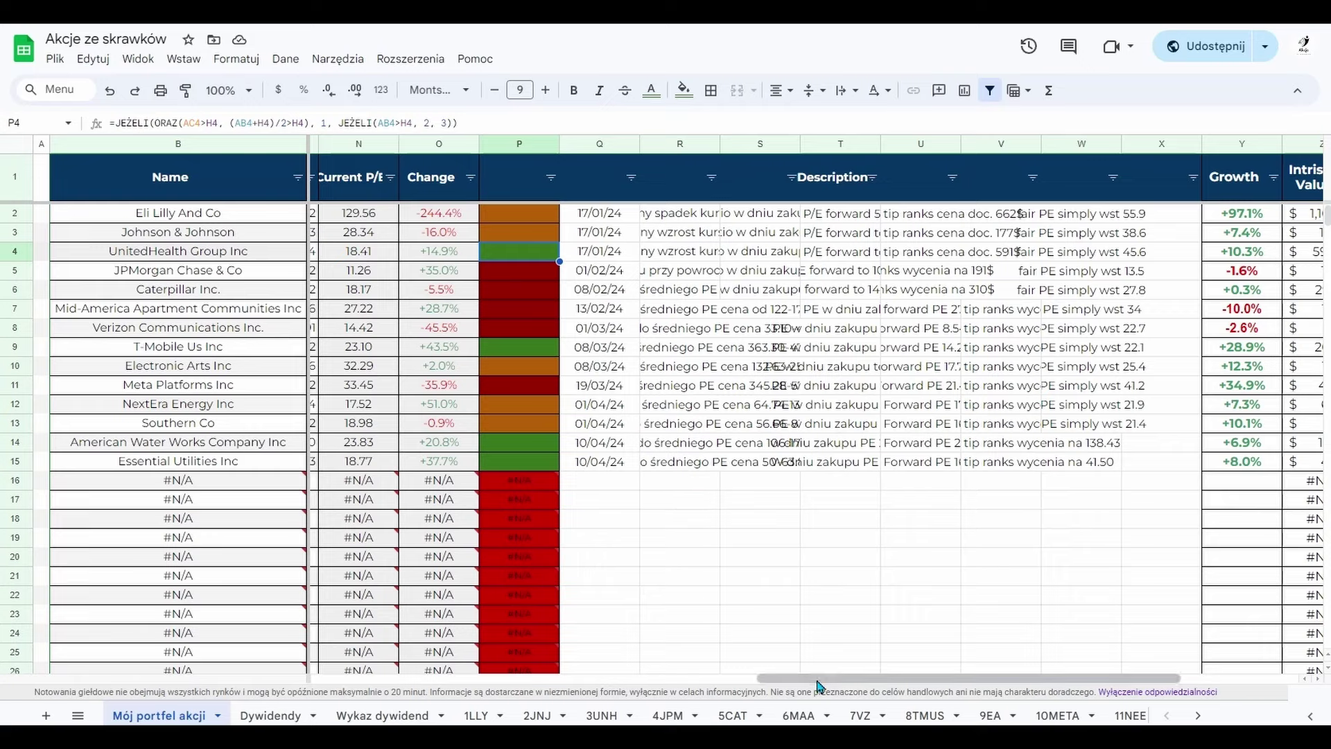
Inspect Eli Lilly's Intristic Value formula in Z2, its Growth input in Y2 and its Difference formula in AA2.
{"action": "left_click_drag", "start_coordinate": [820, 687], "coordinate": [947, 669]}
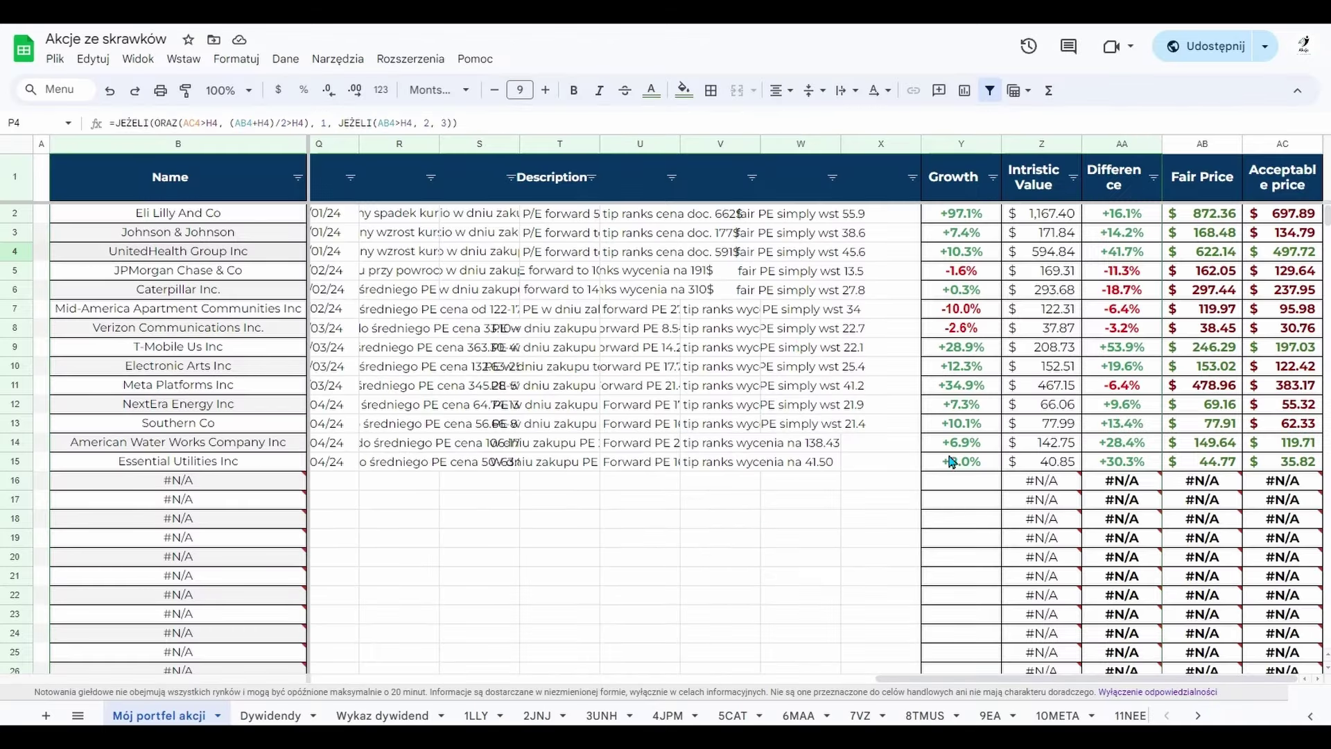
{"action": "left_click", "coordinate": [1039, 218]}
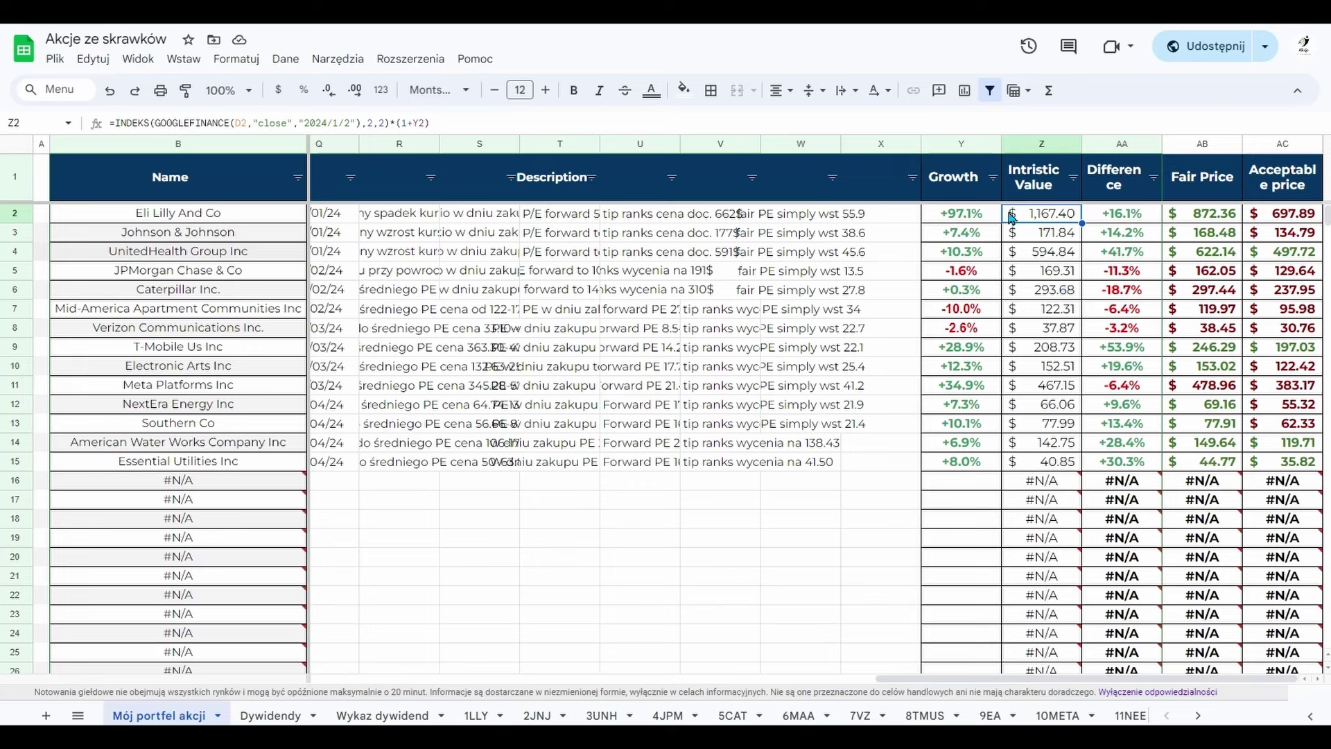
{"action": "left_click", "coordinate": [1014, 670]}
{"action": "left_click_drag", "start_coordinate": [1014, 683], "coordinate": [727, 659]}
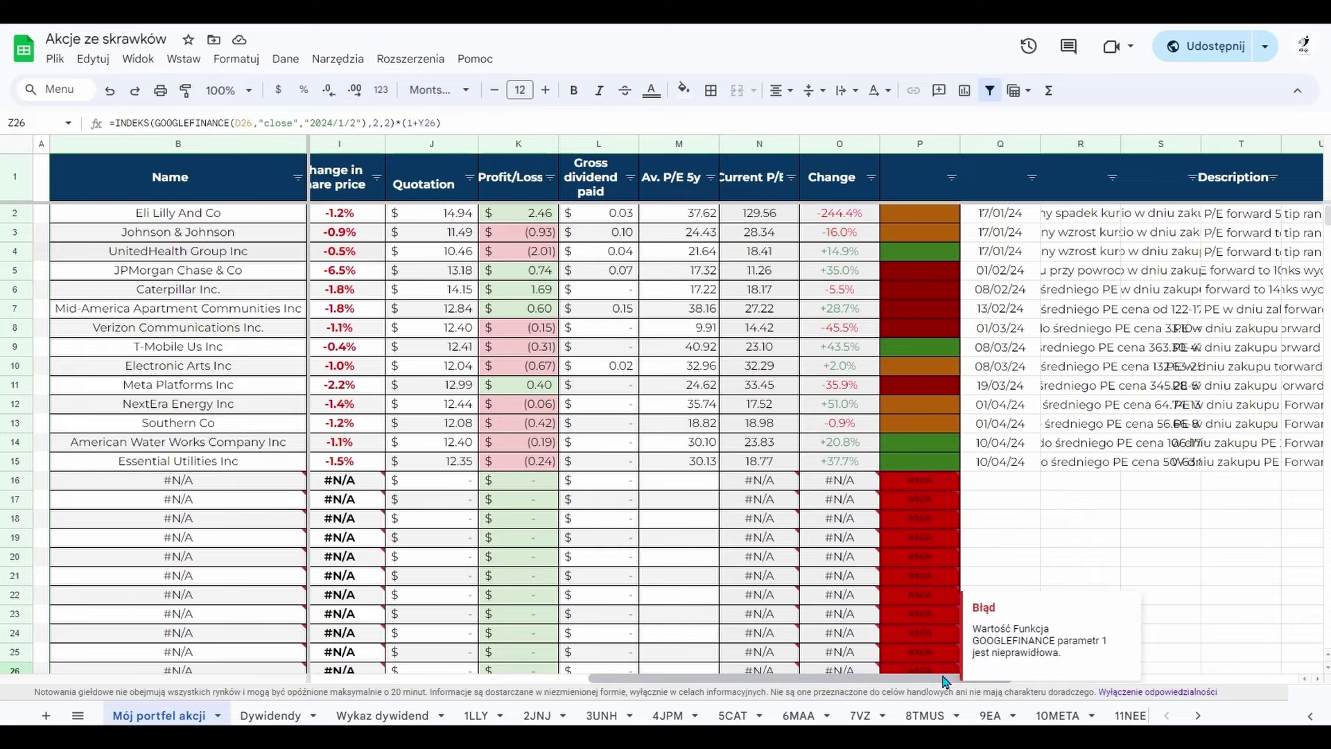
{"action": "left_click_drag", "start_coordinate": [943, 681], "coordinate": [1247, 706]}
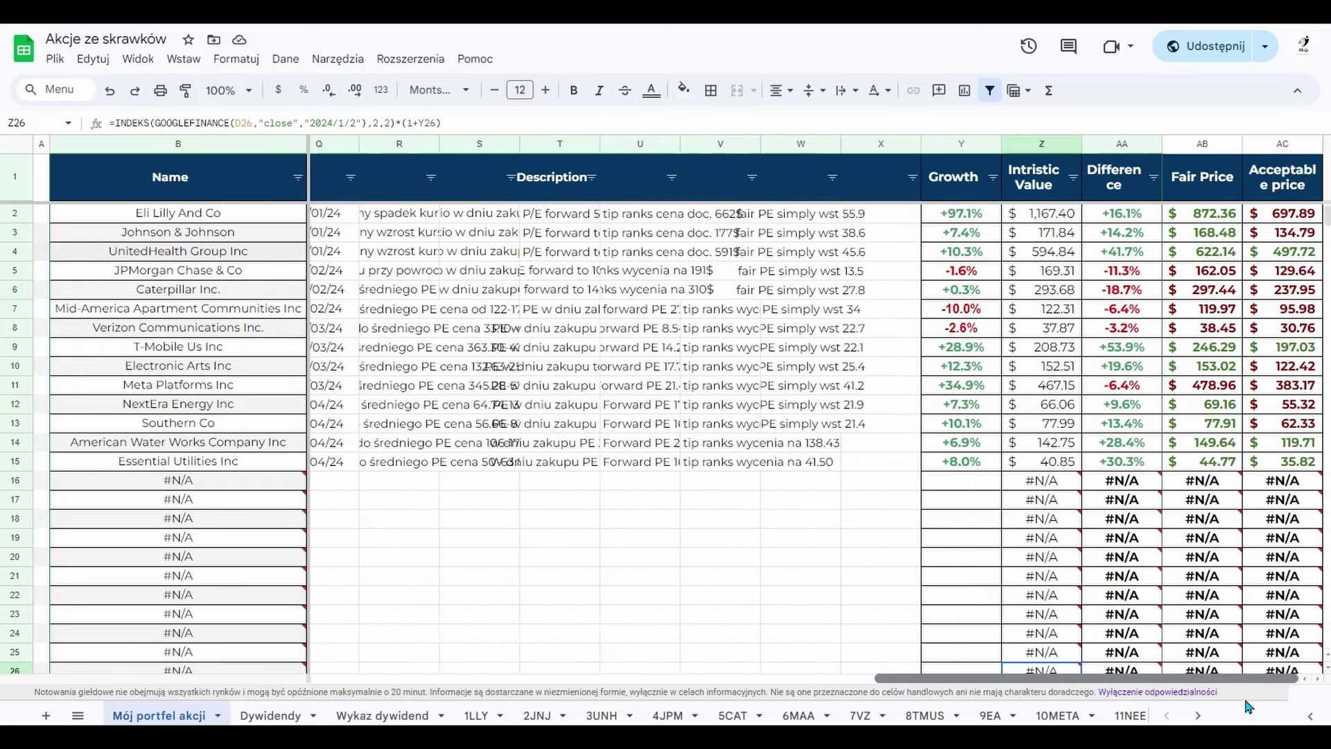
{"action": "left_click", "coordinate": [960, 218]}
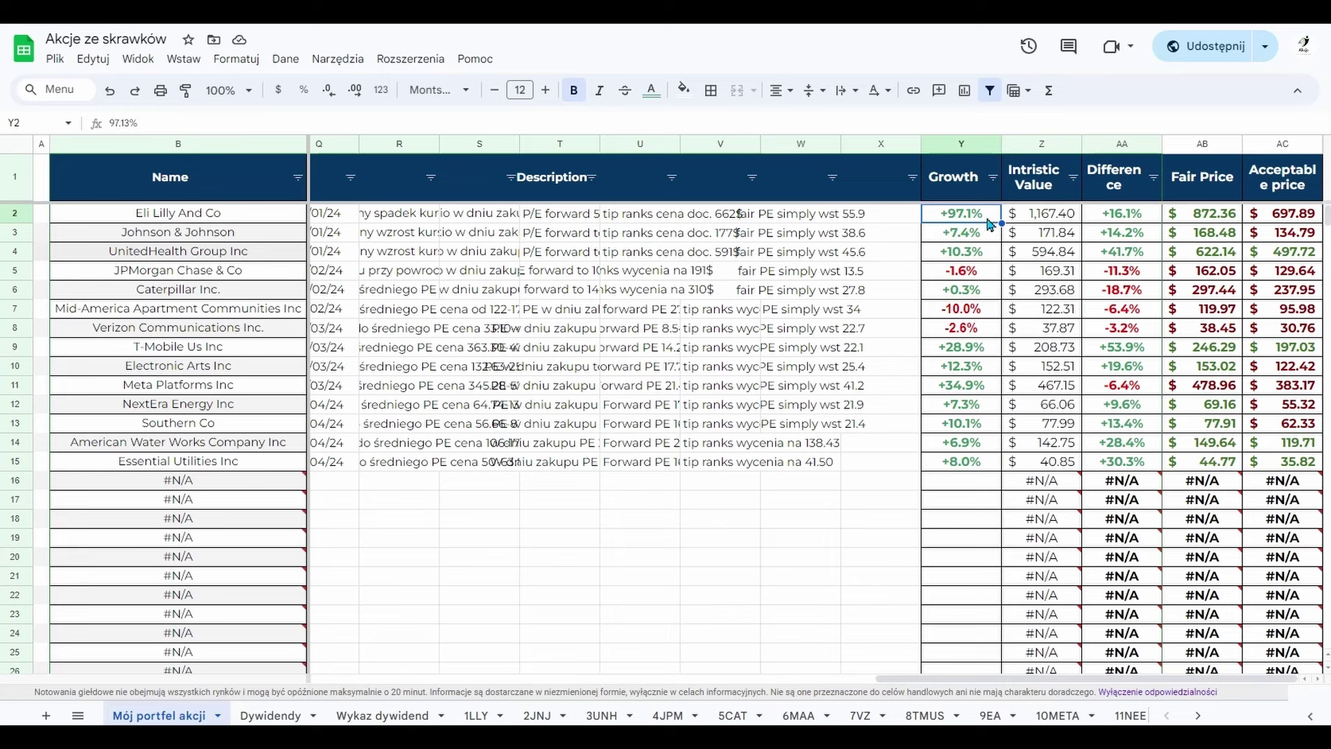
{"action": "left_click", "coordinate": [1117, 221]}
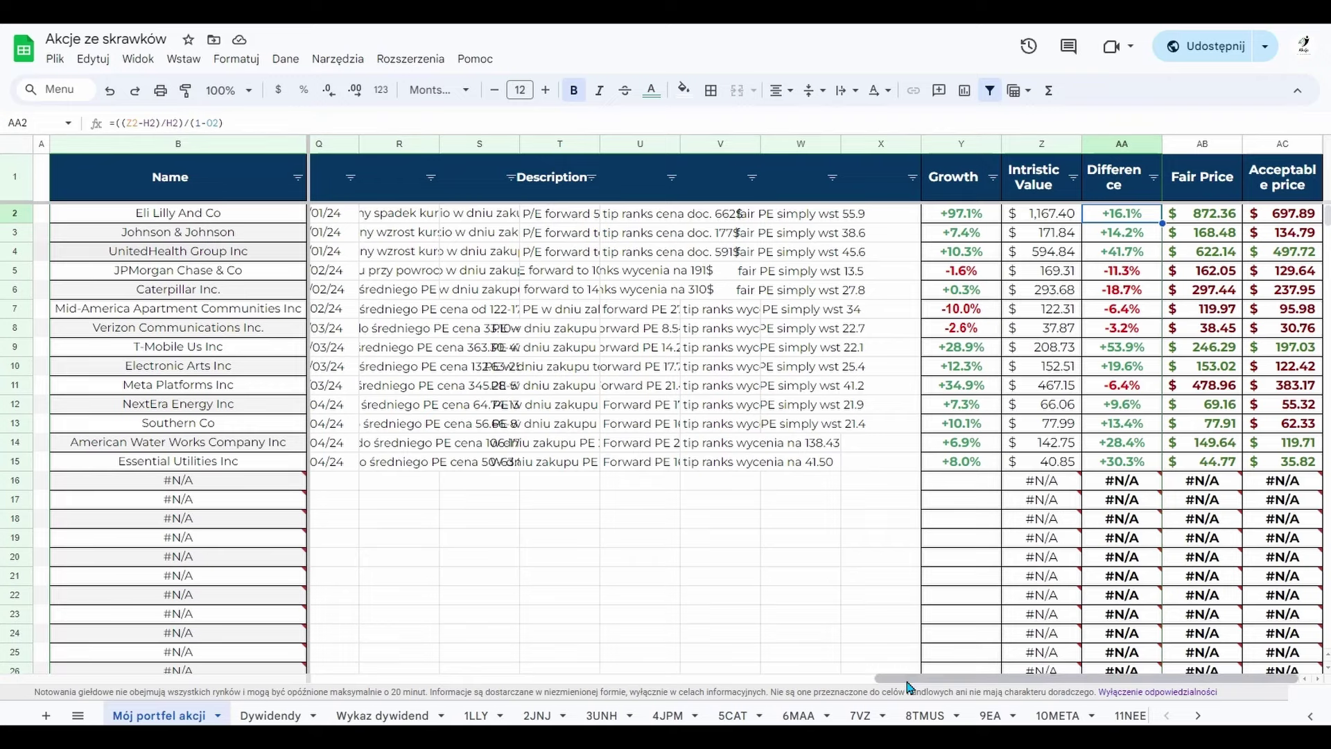
Inspect Eli Lilly's P/E Change formula in O2 and return to the Difference formula in AA2 that uses it.
{"action": "left_click_drag", "start_coordinate": [908, 679], "coordinate": [626, 658]}
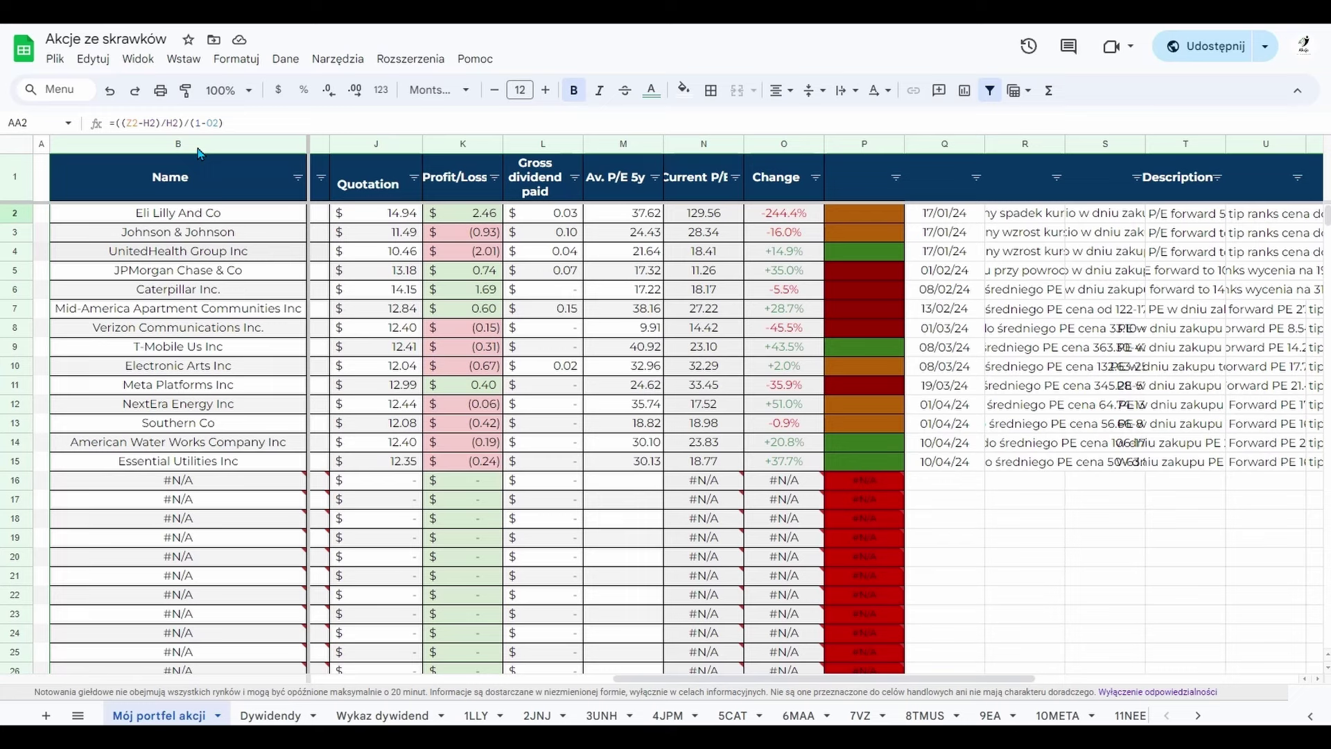
{"action": "left_click", "coordinate": [763, 216]}
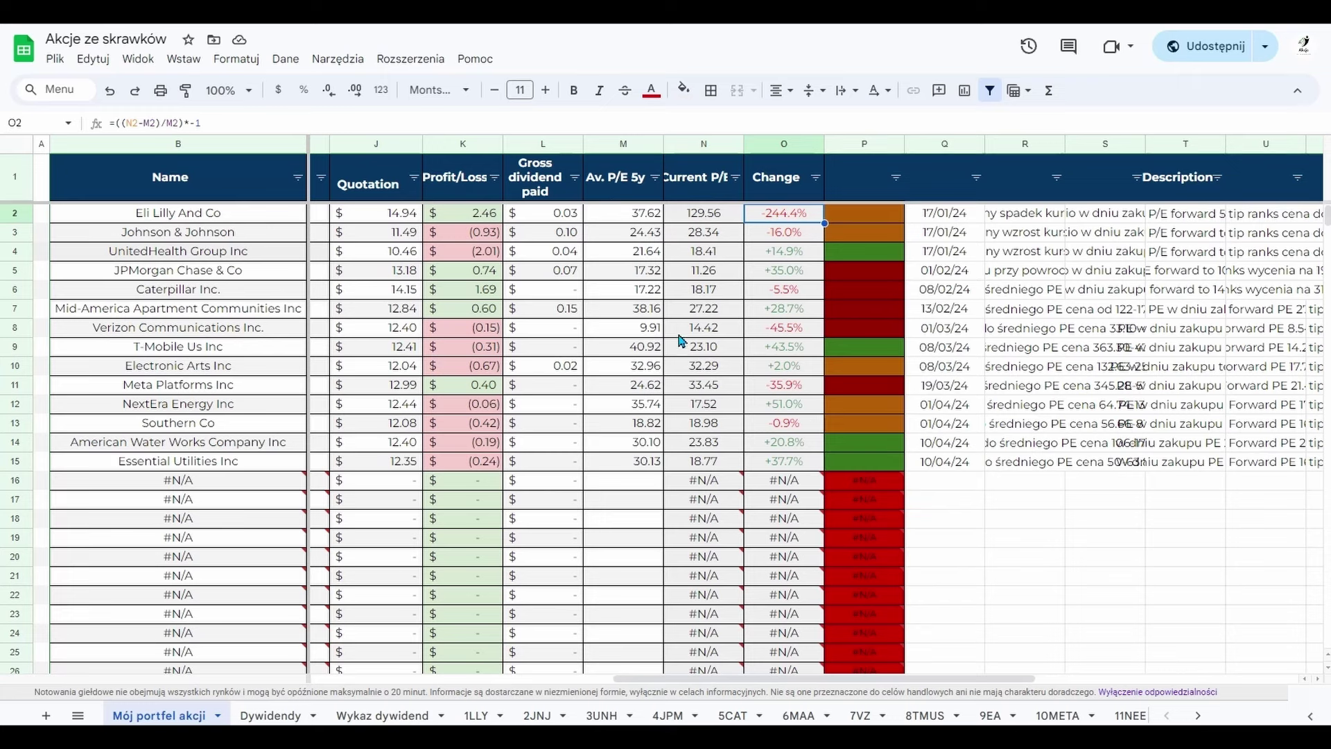
{"action": "left_click_drag", "start_coordinate": [879, 685], "coordinate": [1080, 685]}
{"action": "left_click", "coordinate": [1258, 215]}
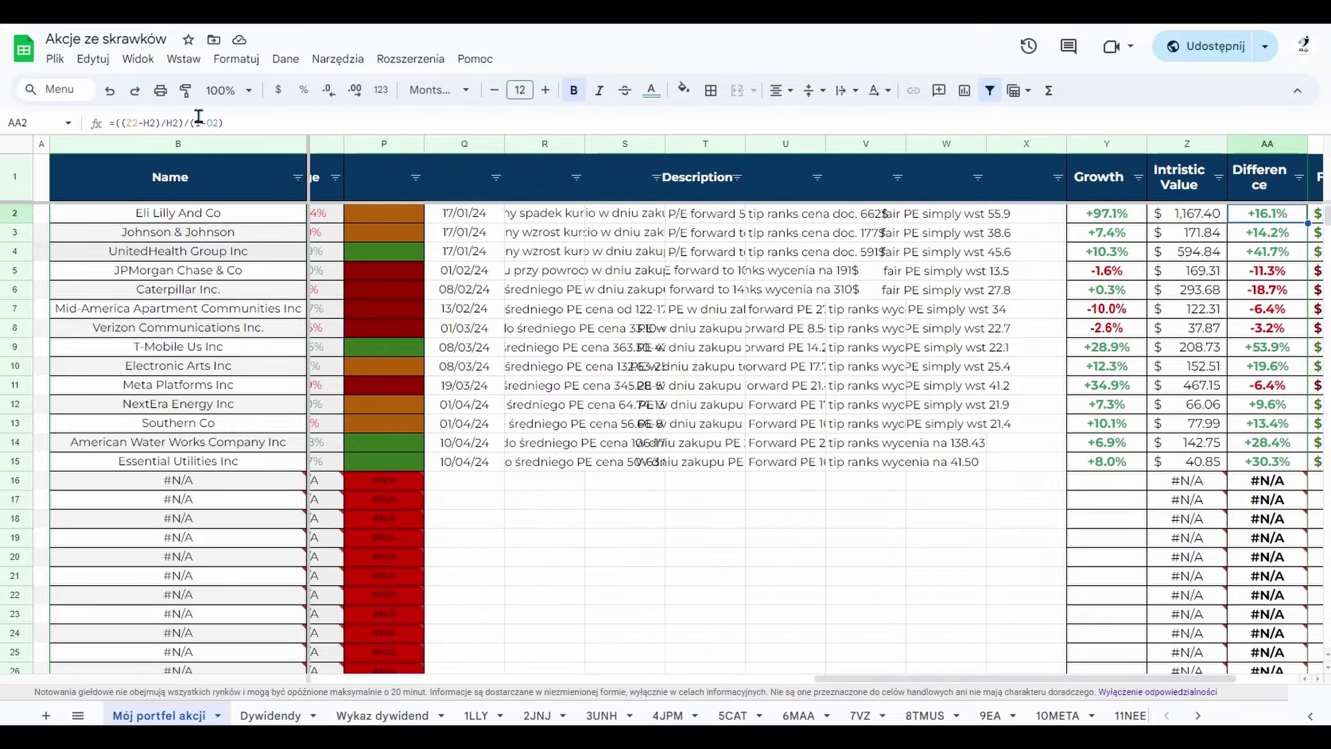
Inspect how Eli Lilly's Fair Price in AB2 and Acceptable price in AC2 are calculated.
{"action": "left_click_drag", "start_coordinate": [1005, 681], "coordinate": [1112, 667]}
{"action": "left_click", "coordinate": [1192, 219]}
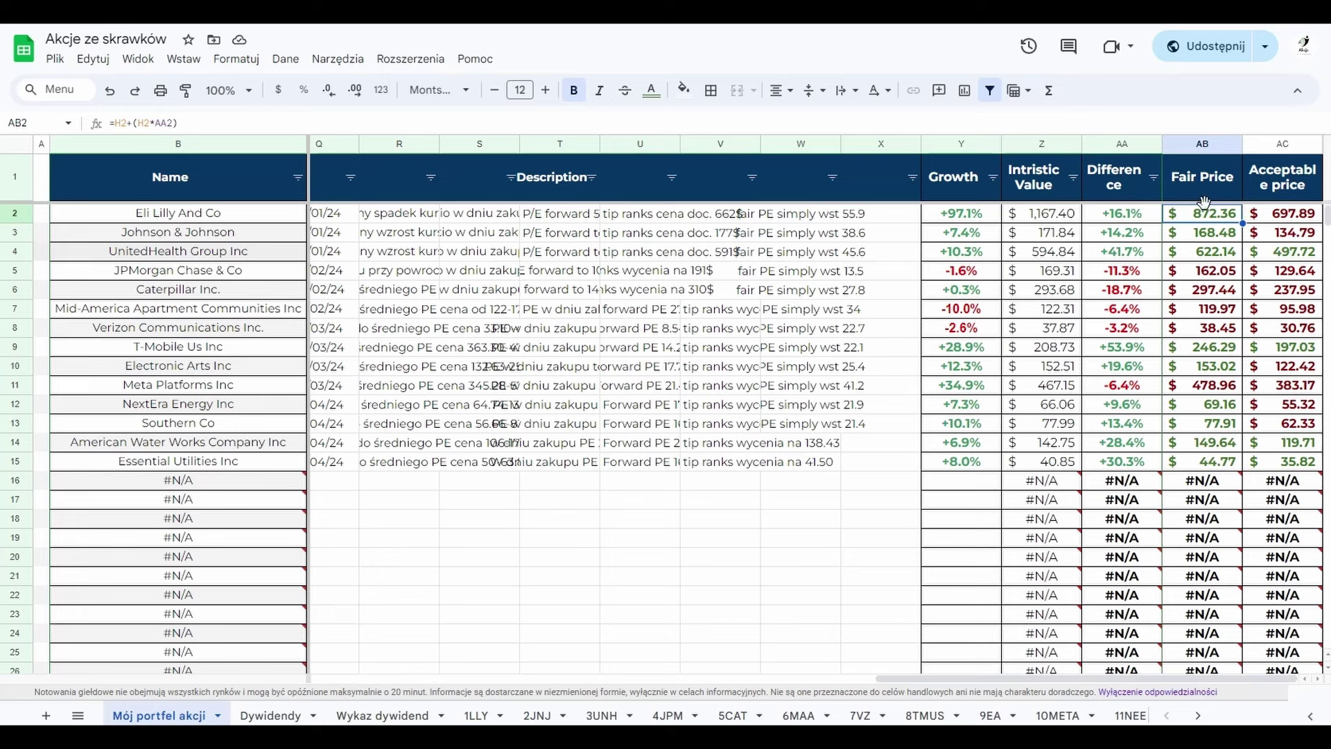
{"action": "left_click", "coordinate": [1275, 217]}
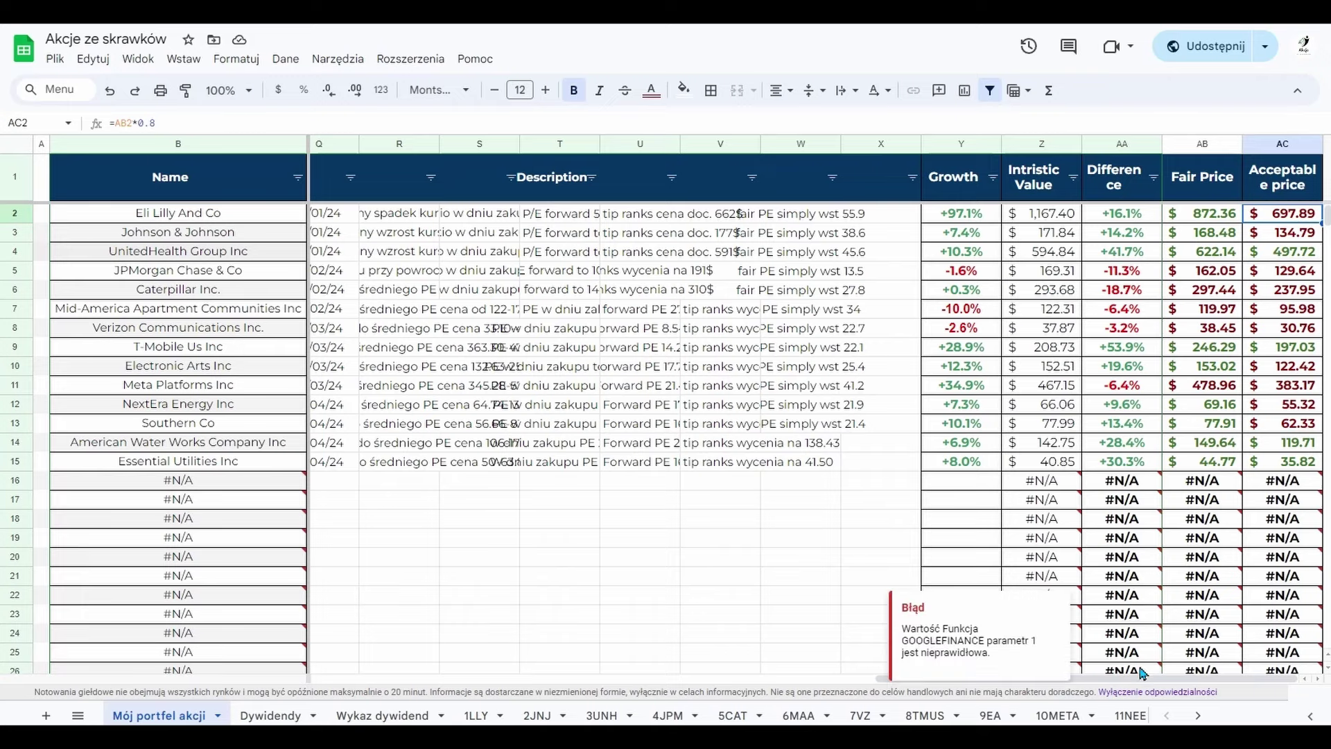
Inspect Eli Lilly's color-rating formula in P2 and go back to the fair and acceptable price columns it refers to.
{"action": "left_click_drag", "start_coordinate": [1145, 684], "coordinate": [992, 684]}
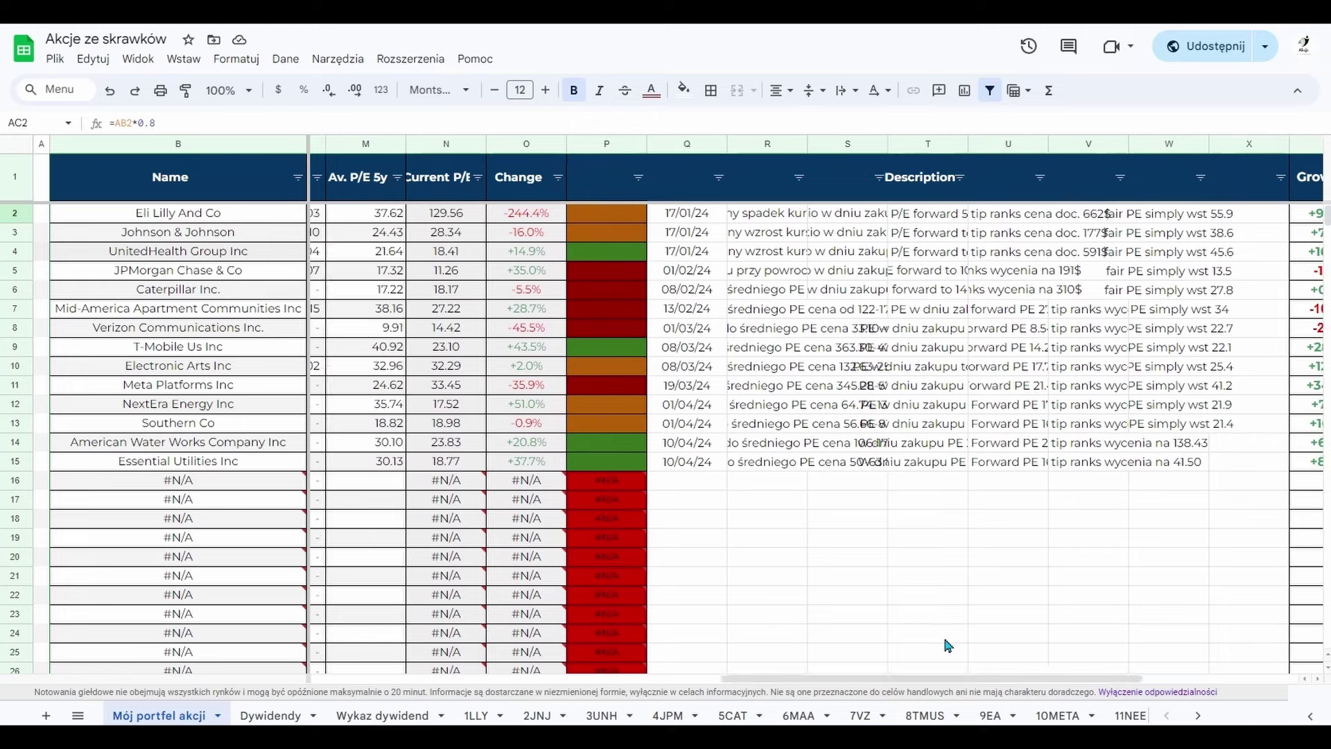
{"action": "left_click", "coordinate": [608, 209]}
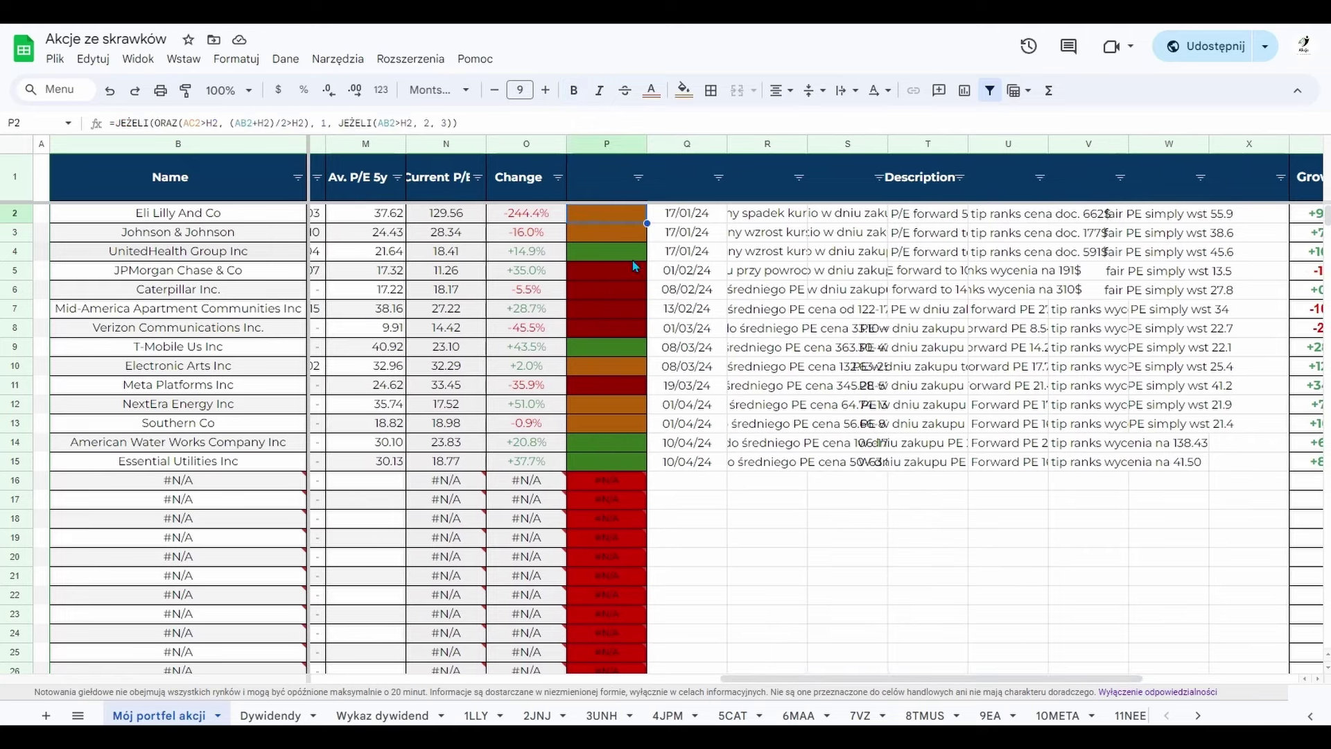
{"action": "left_click_drag", "start_coordinate": [959, 687], "coordinate": [1114, 686]}
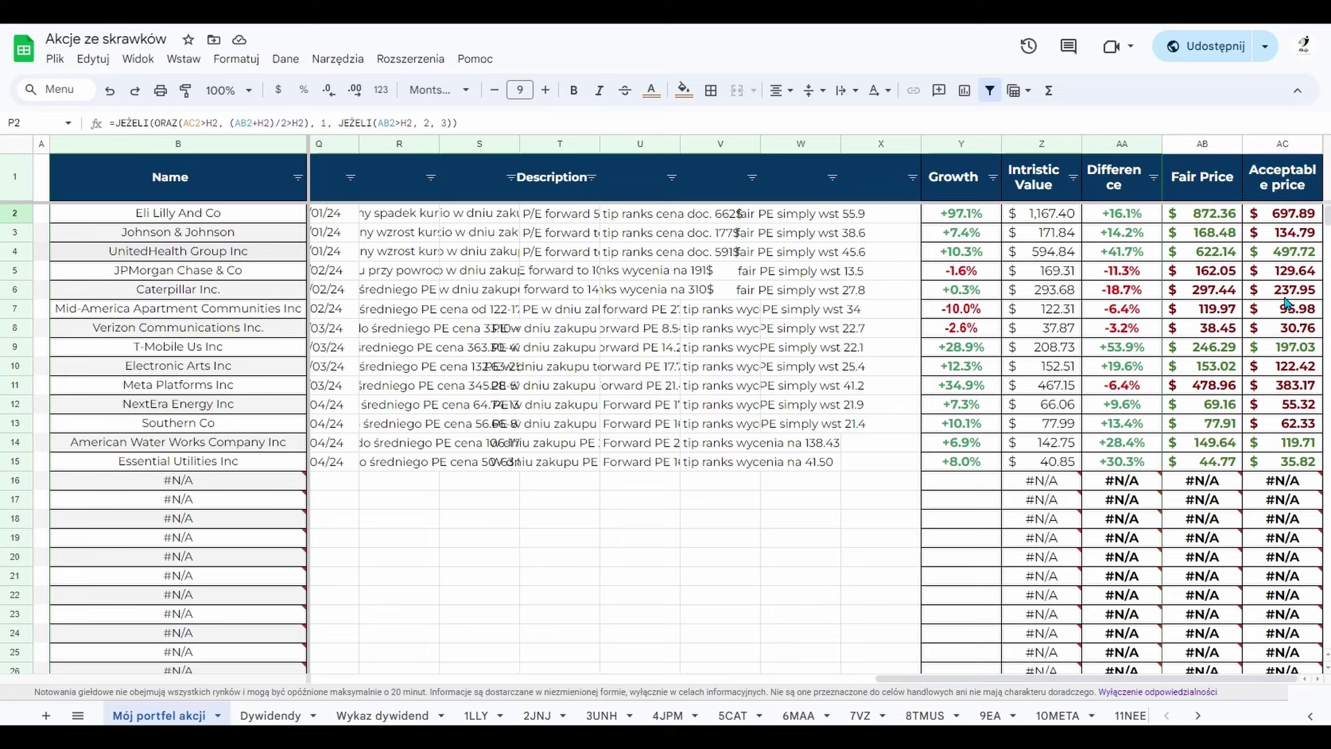
Compare UnitedHealth's Acceptable price in AC4 with its share price and the color-rating formula in P4.
{"action": "left_click", "coordinate": [1298, 257]}
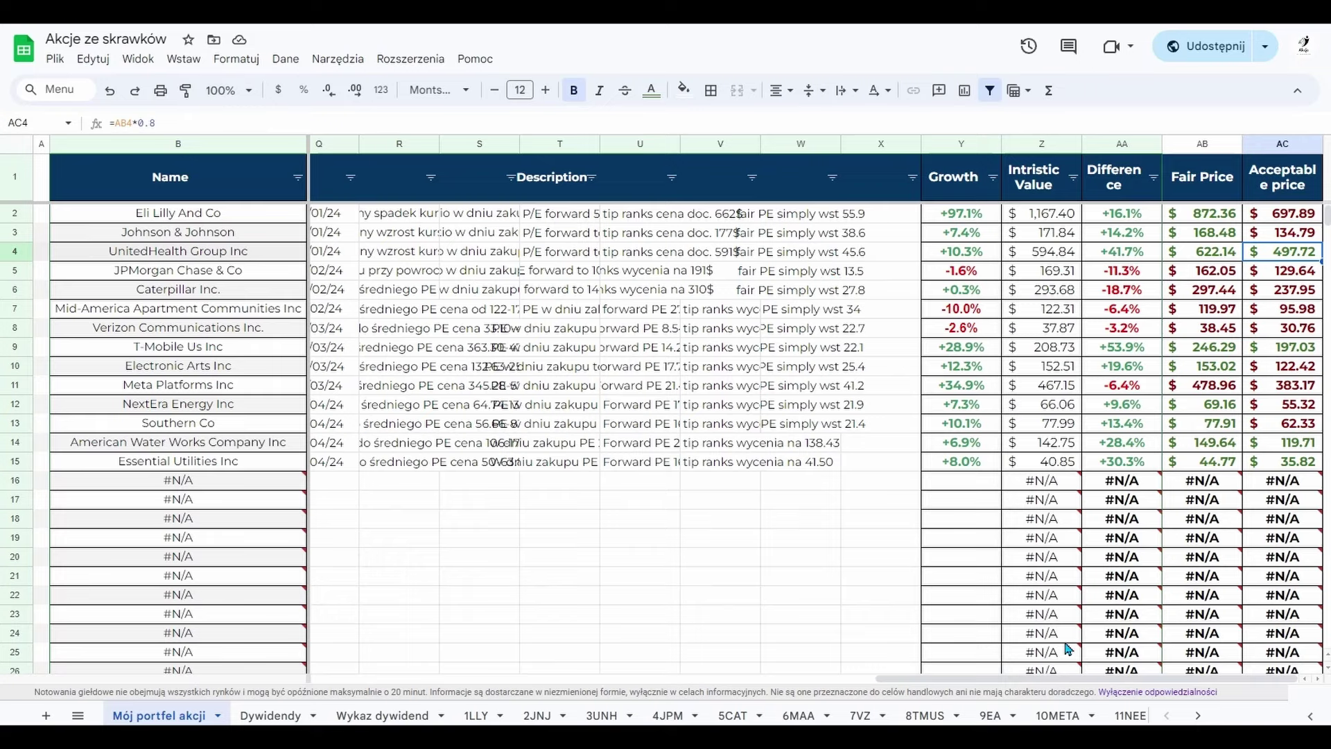
{"action": "left_click_drag", "start_coordinate": [1076, 682], "coordinate": [698, 658]}
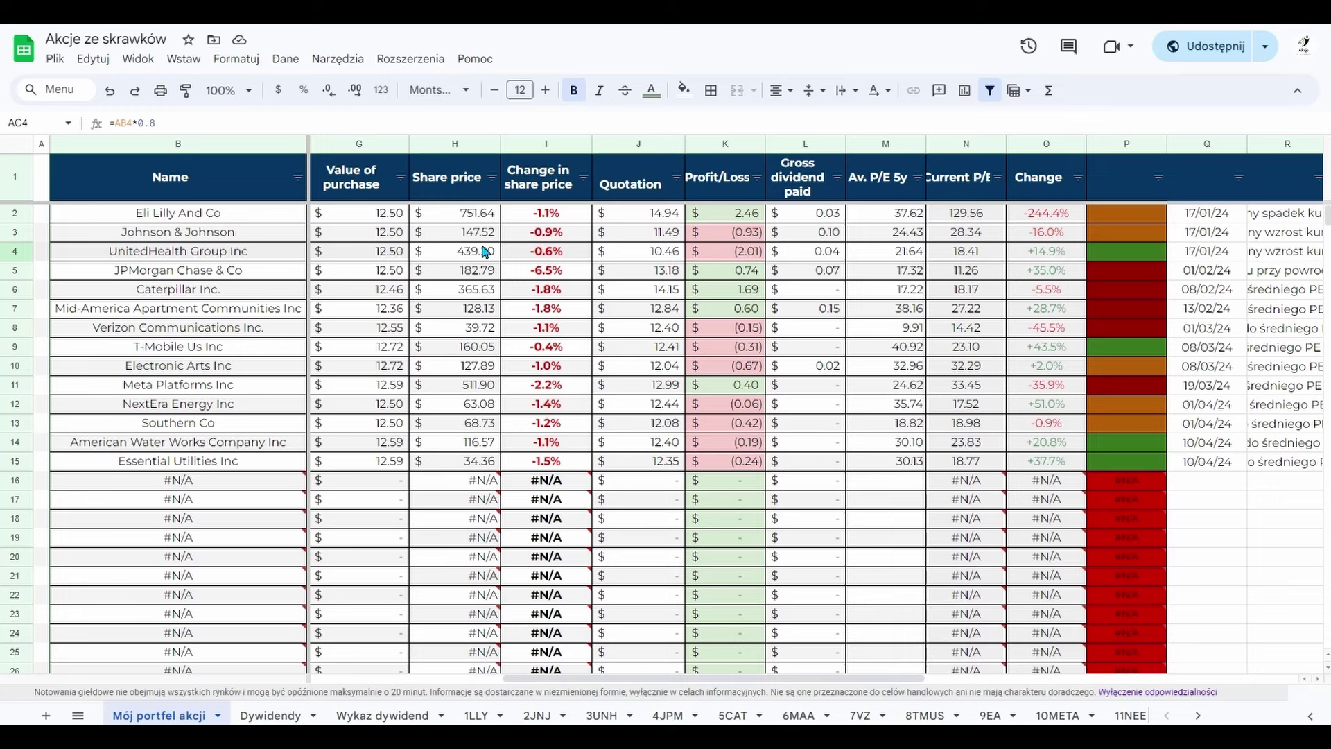
{"action": "left_click", "coordinate": [1138, 256]}
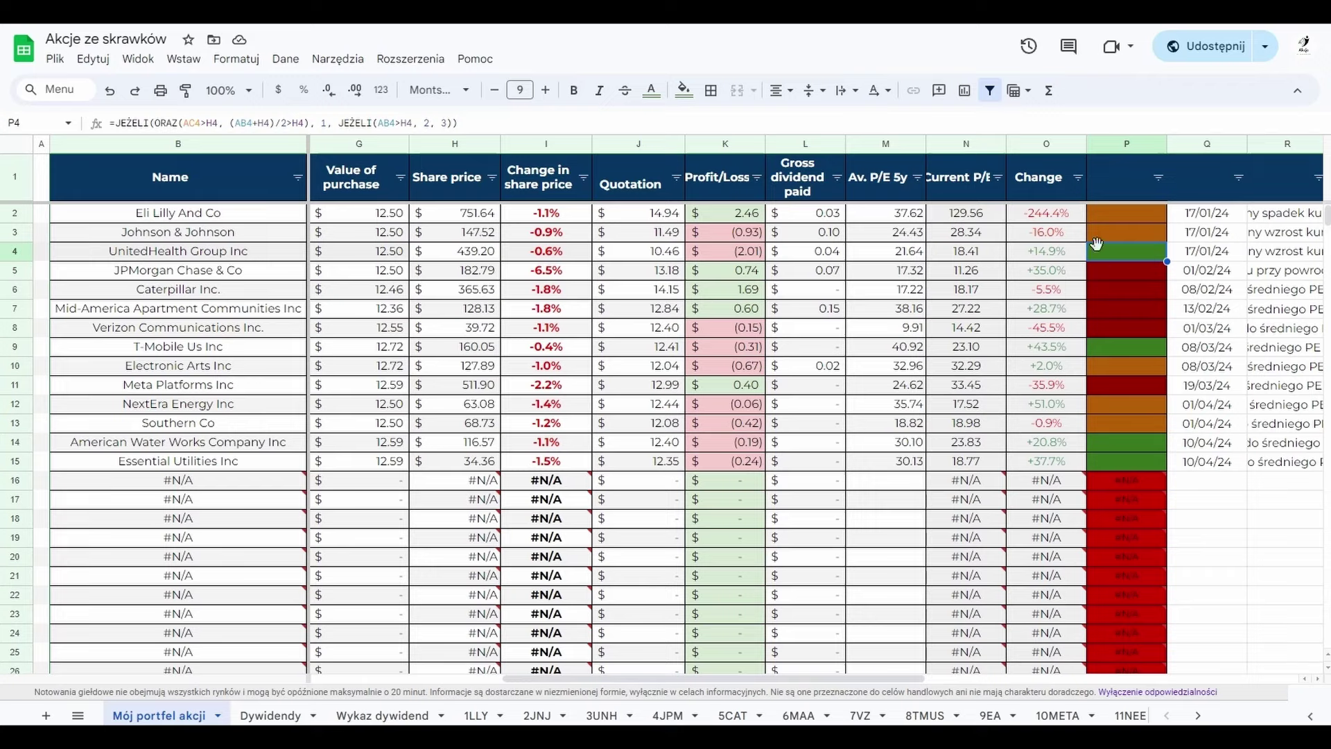
{"action": "mouse_move", "coordinate": [1103, 481]}
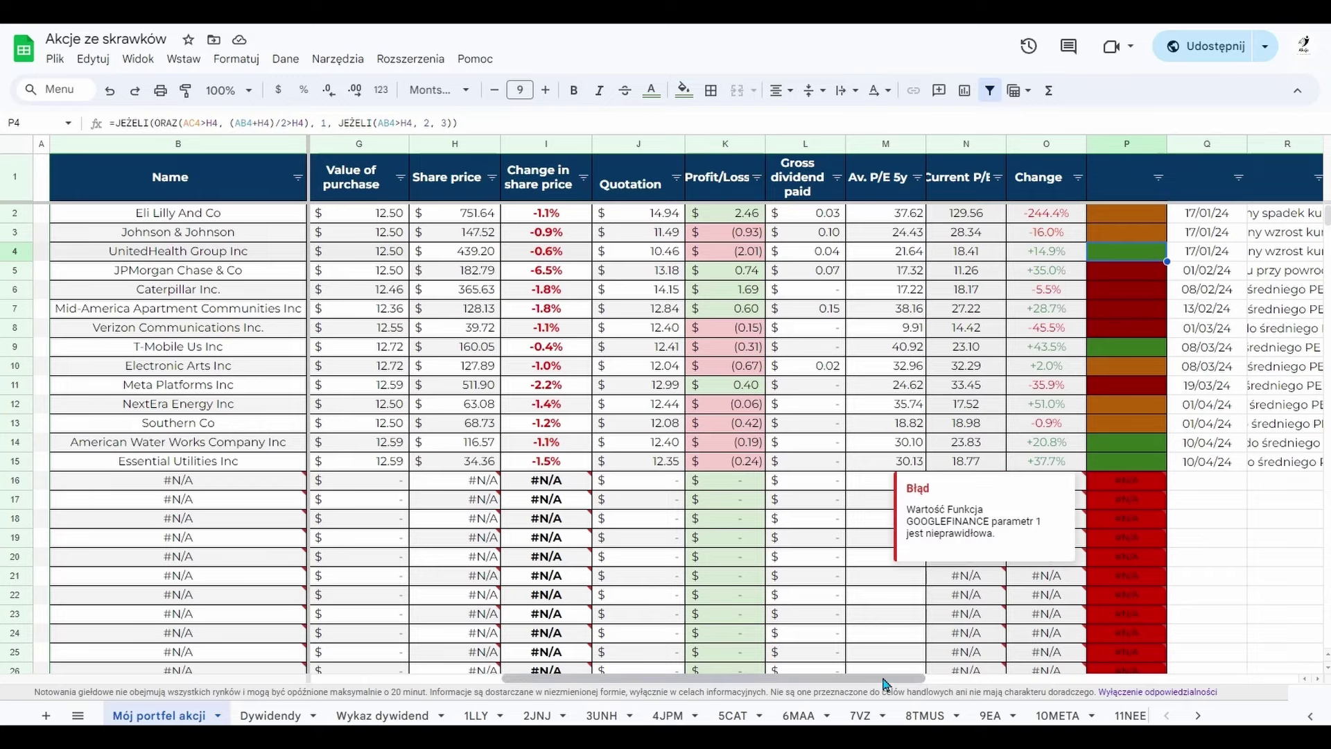
{"action": "left_click_drag", "start_coordinate": [894, 679], "coordinate": [1295, 693]}
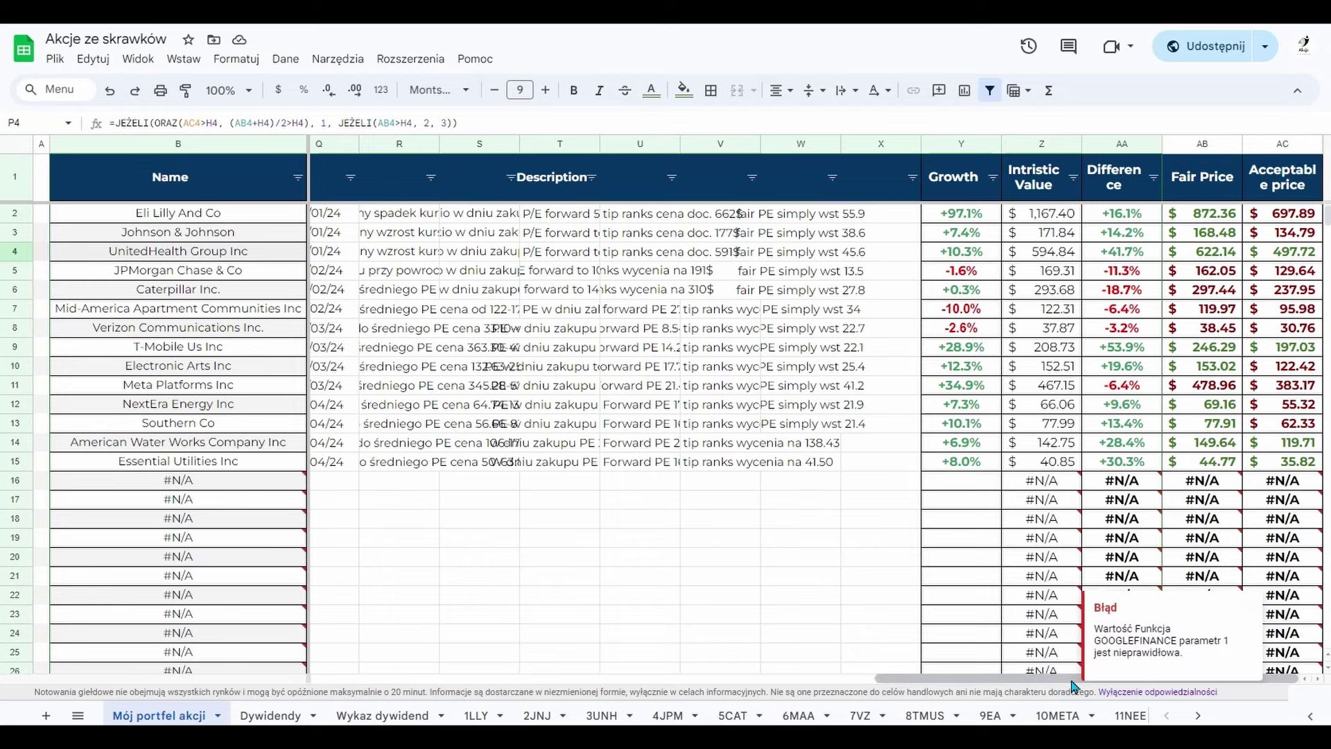
{"action": "left_click_drag", "start_coordinate": [1070, 677], "coordinate": [843, 677]}
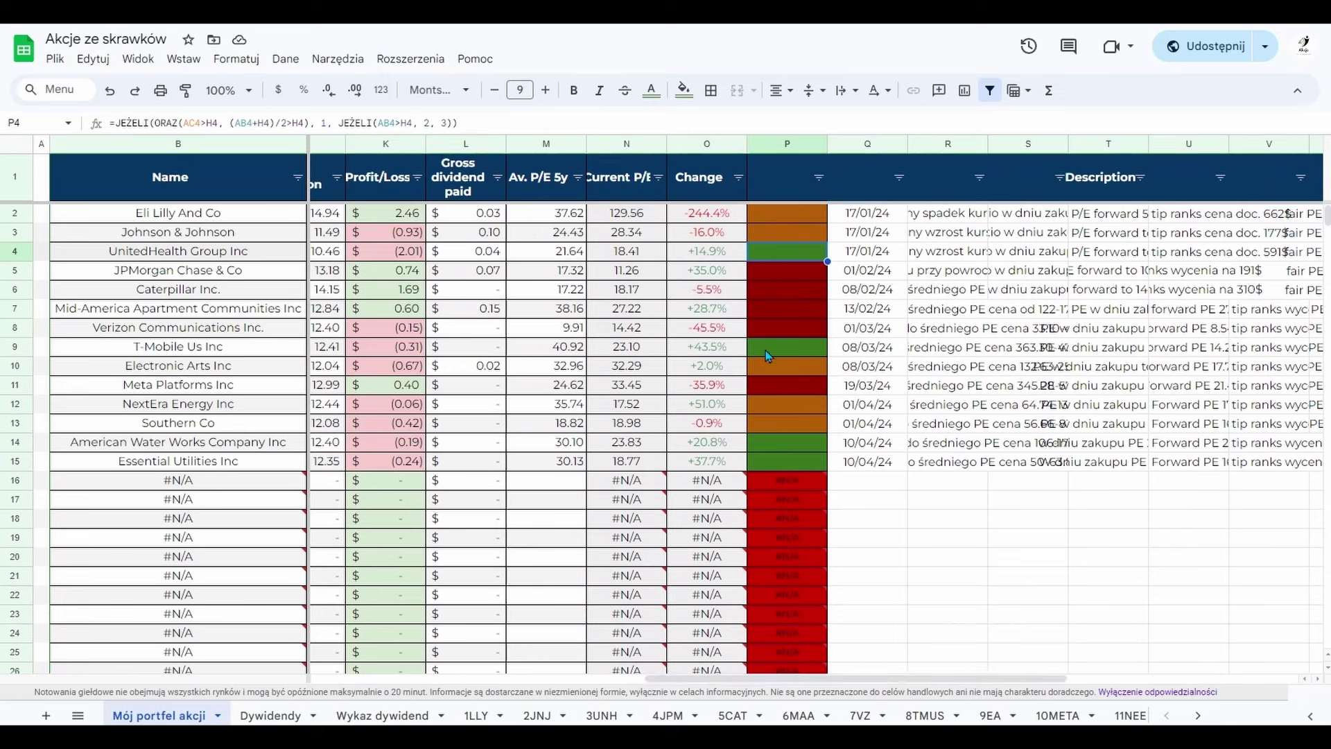
{"action": "mouse_move", "coordinate": [759, 485]}
Switch to the Kalkulatorowy wehikuł czasu spreadsheet, look over the 15WTRG dividend yield averages and open the 4UNH sheet.
{"action": "left_click", "coordinate": [485, 10]}
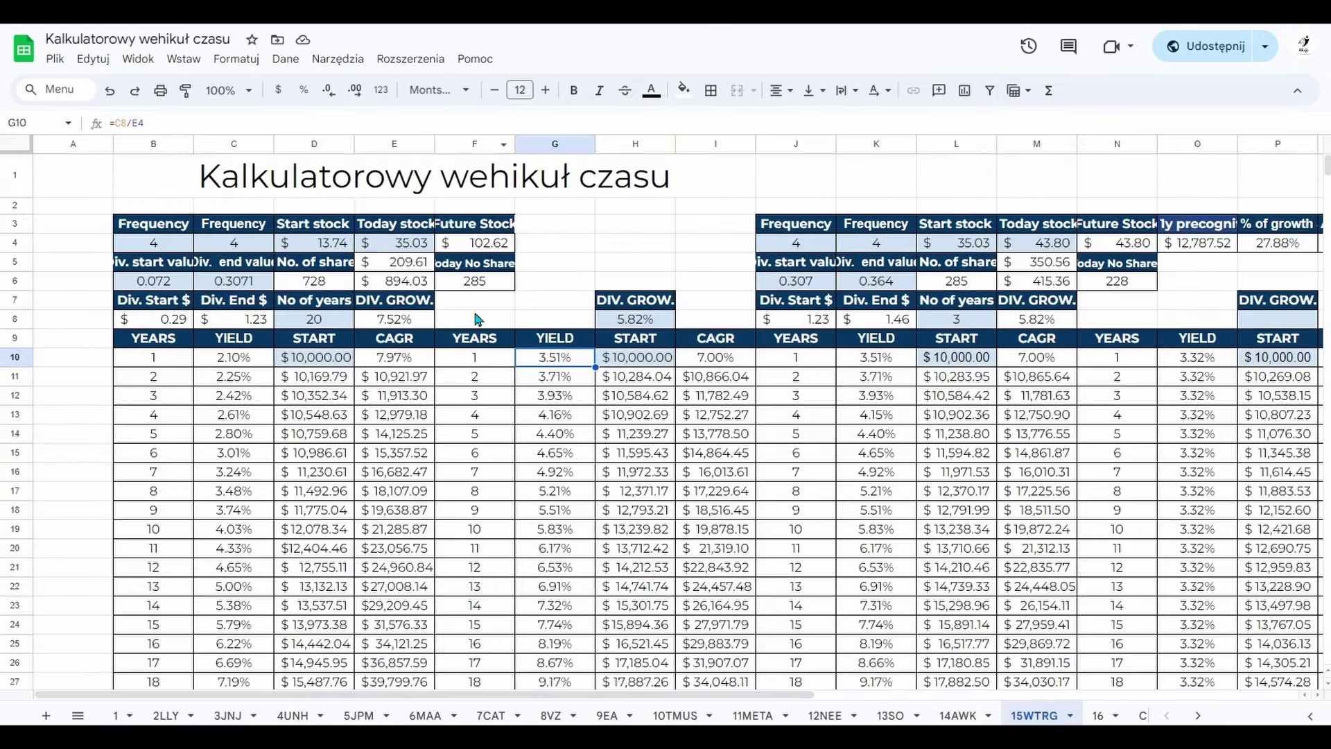
{"action": "scroll", "coordinate": [478, 319], "scroll_direction": "down", "scroll_amount": 5}
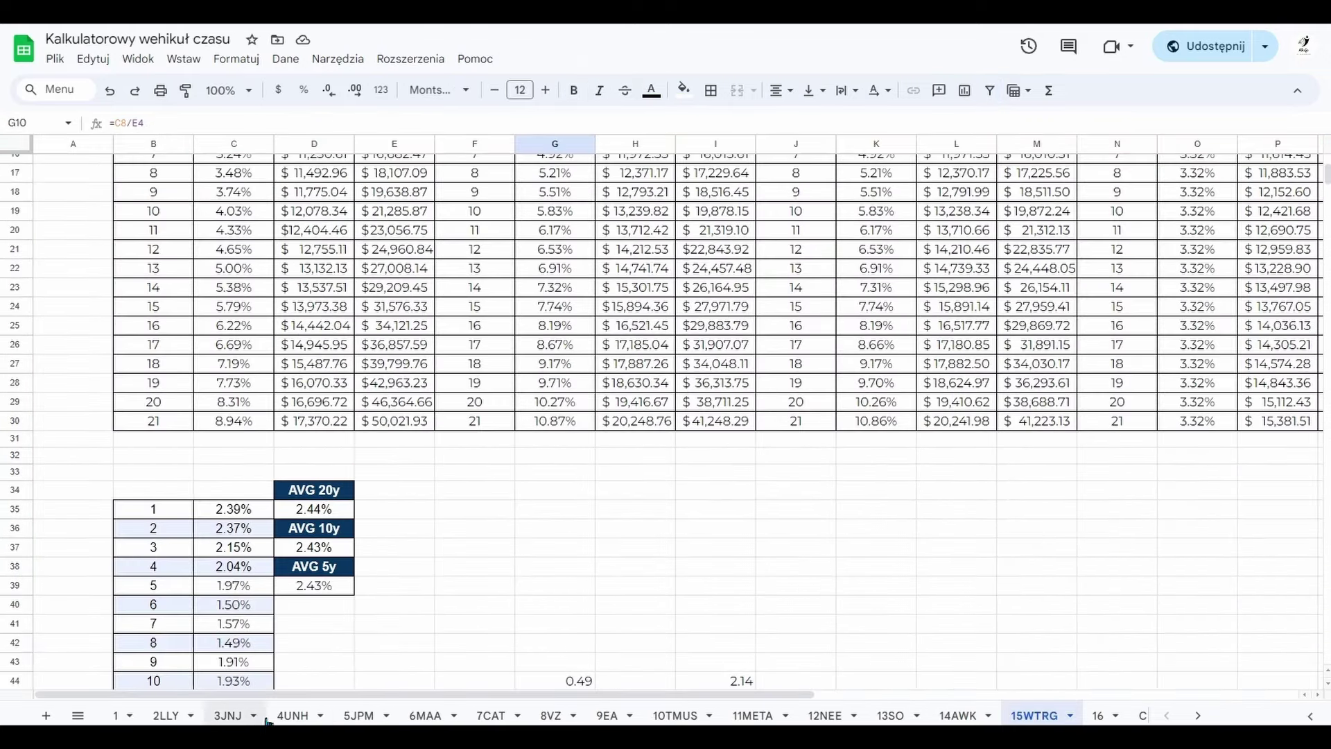
{"action": "left_click", "coordinate": [292, 716]}
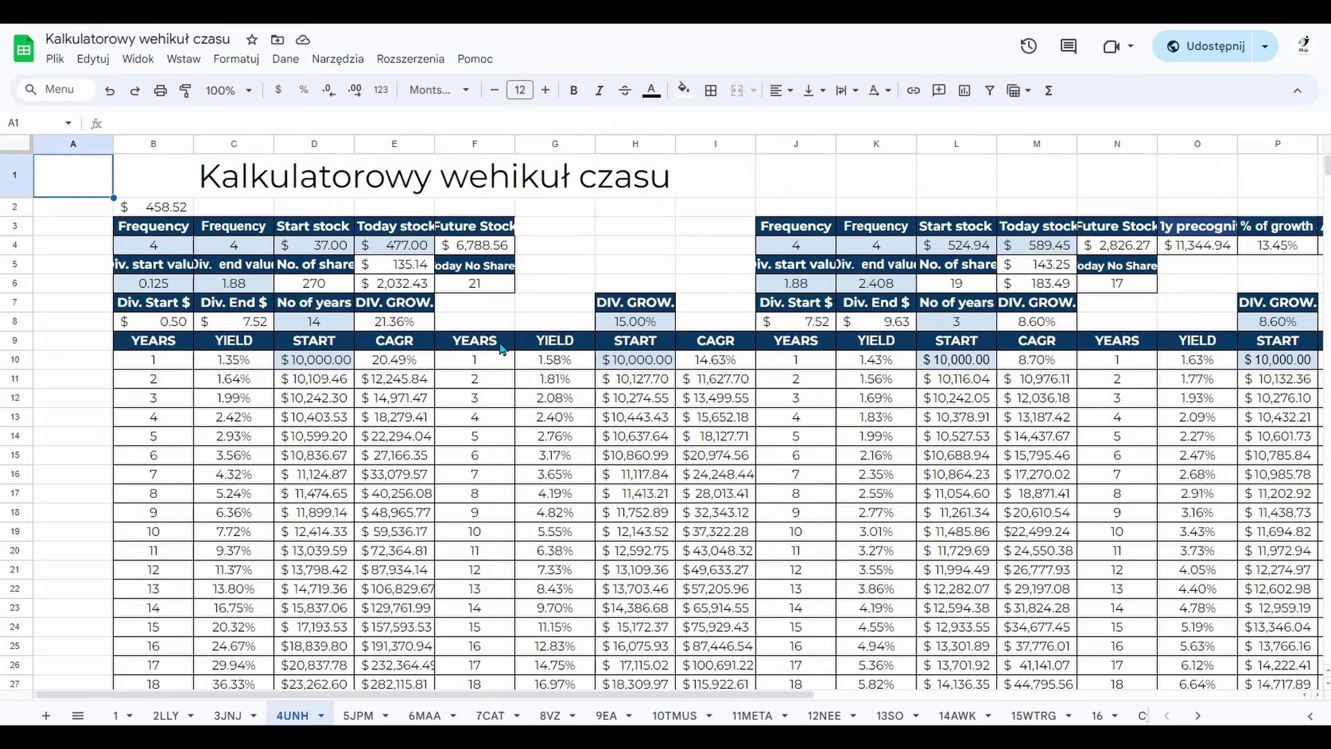
Open the 8VZ sheet, inspect the weighted-average formula in G37 and look over the sheet's dividend tables.
{"action": "left_click", "coordinate": [559, 717]}
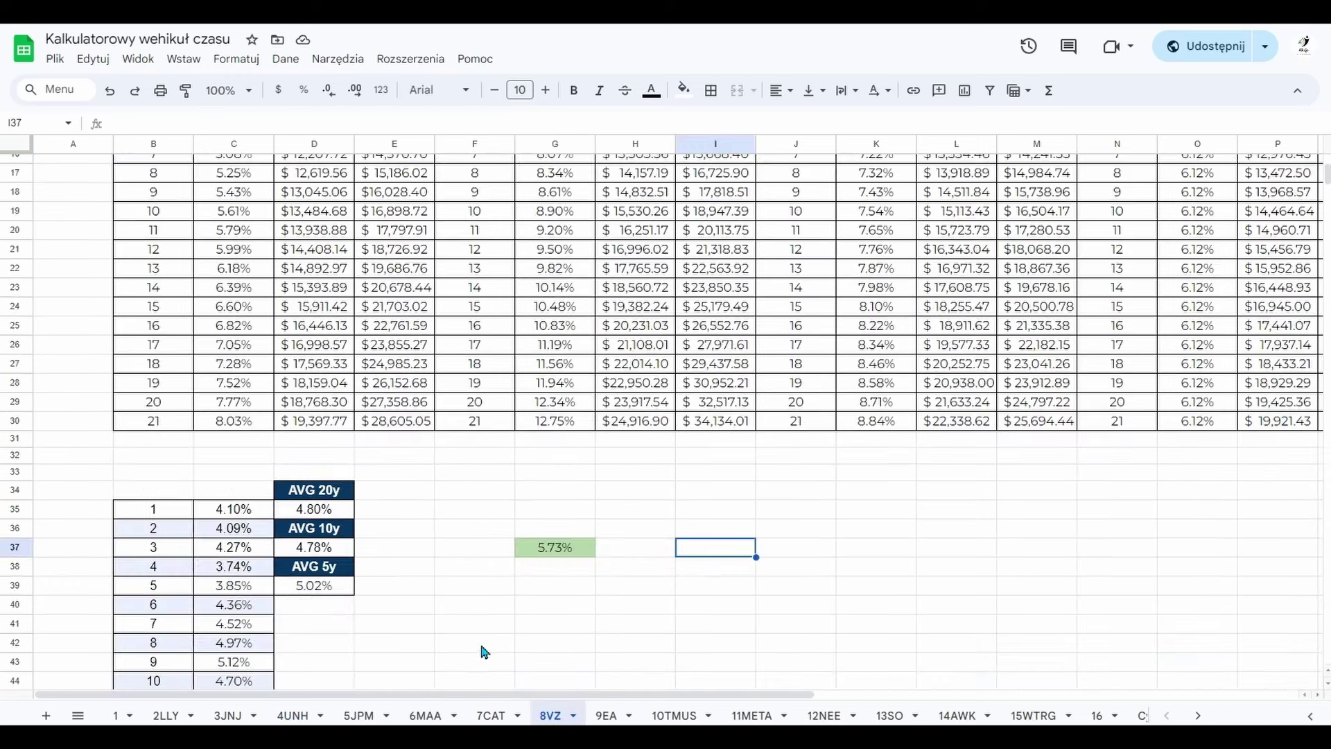
{"action": "left_click", "coordinate": [556, 551]}
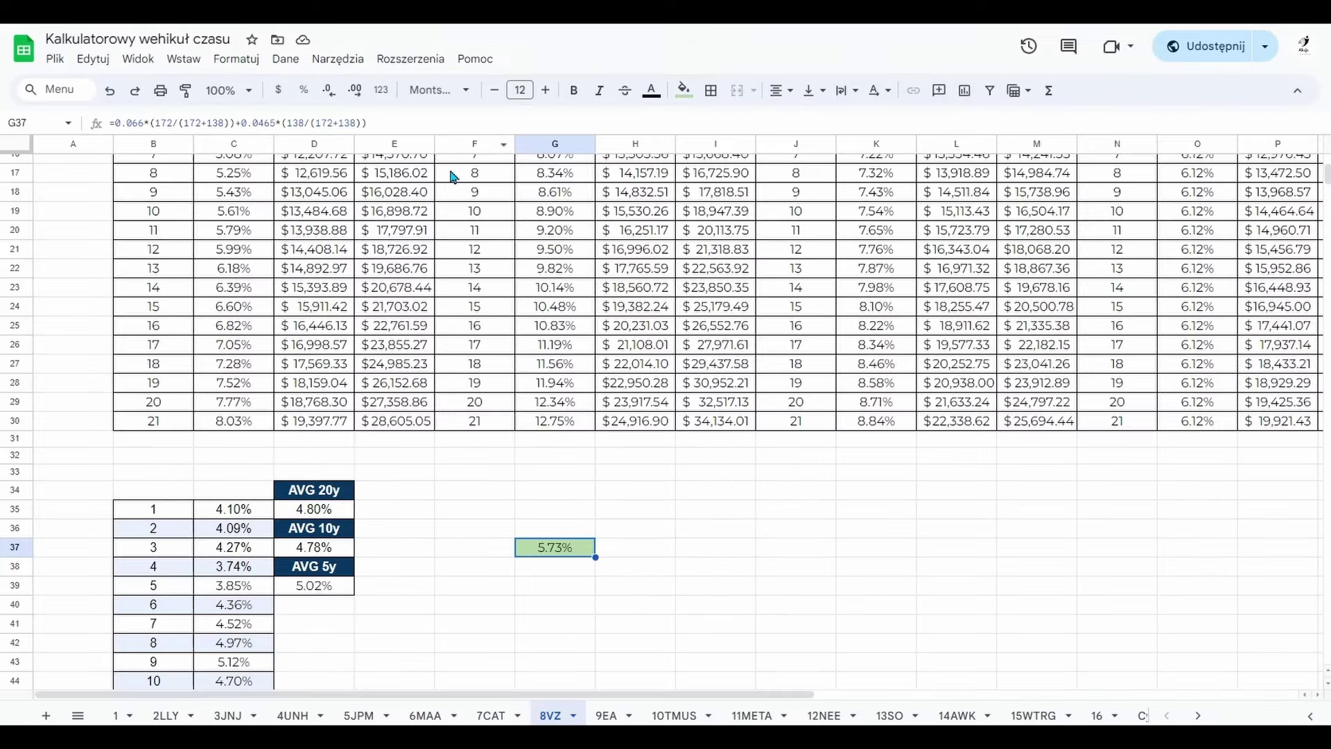
{"action": "scroll", "coordinate": [505, 355], "scroll_direction": "up", "scroll_amount": 5}
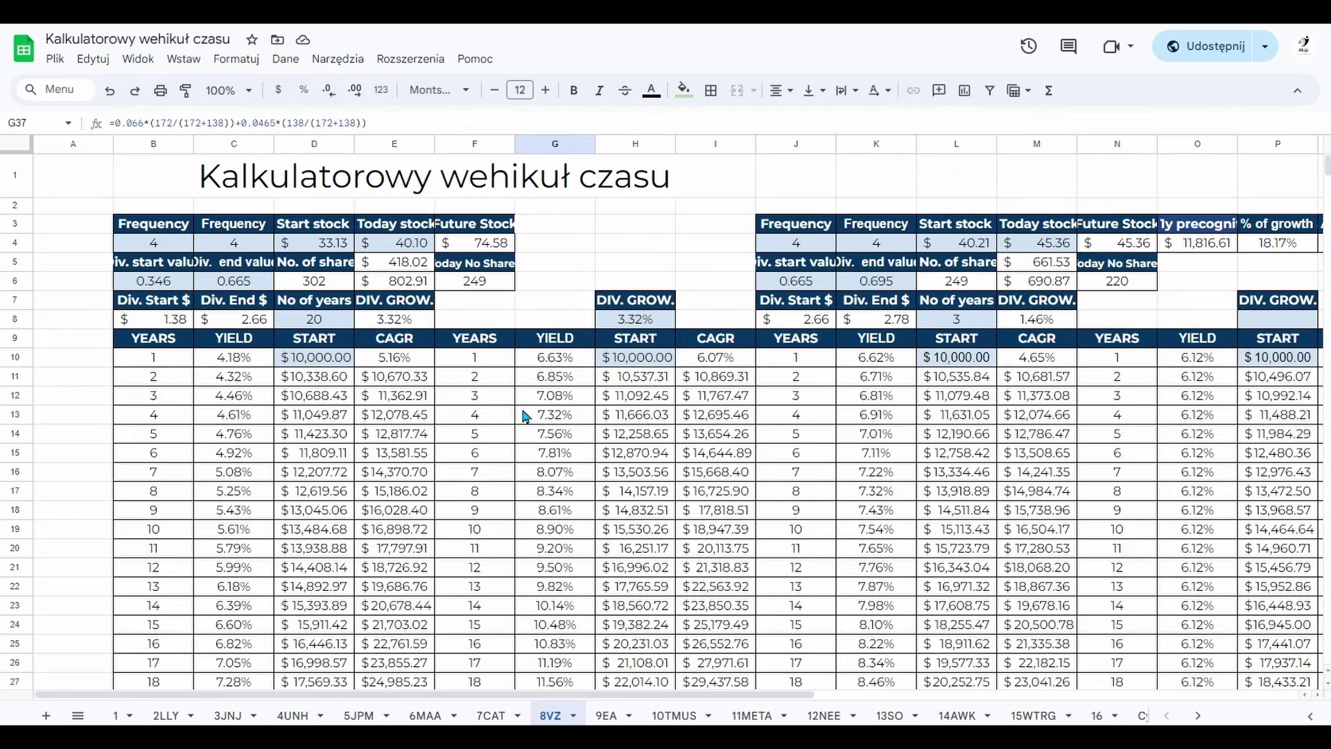
{"action": "scroll", "coordinate": [522, 407], "scroll_direction": "down", "scroll_amount": 10}
{"action": "scroll", "coordinate": [523, 407], "scroll_direction": "up", "scroll_amount": 6}
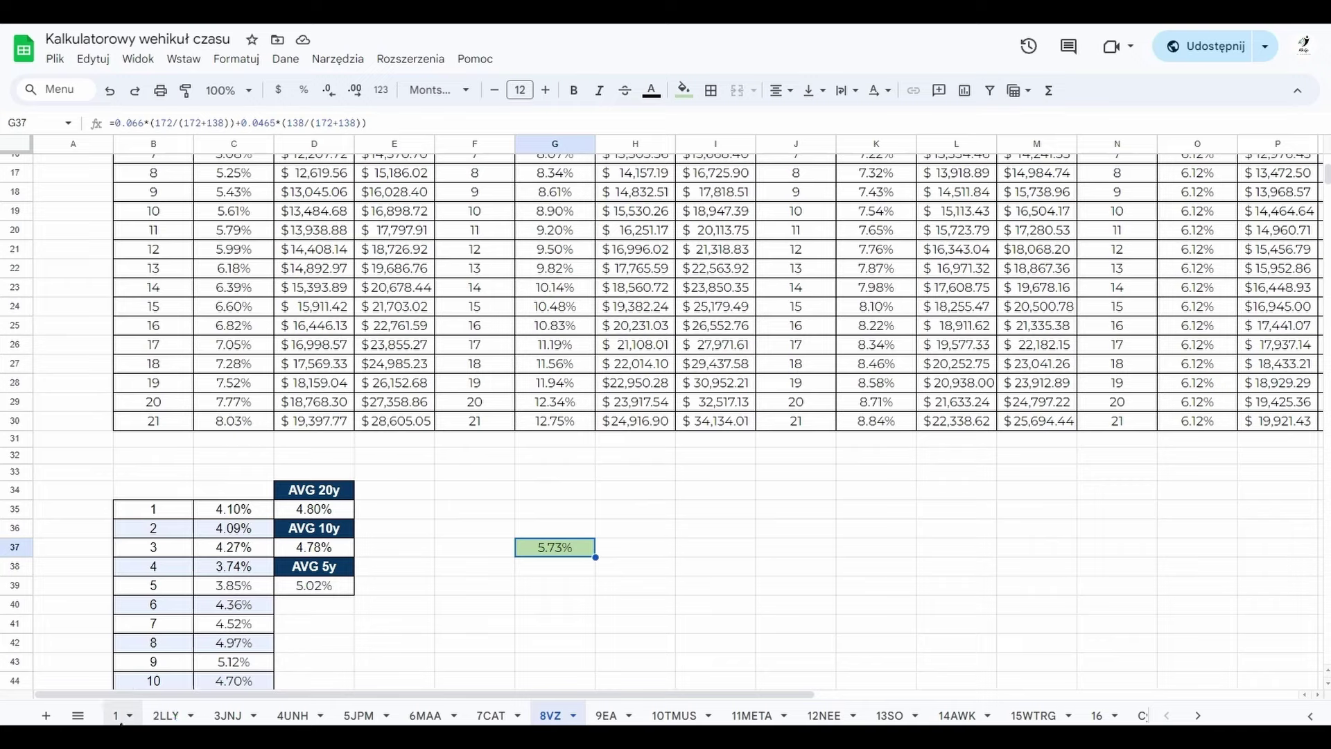
Open sheet 1 and examine the ticker table with the ROI i YIELD and ROIC a YIELD scatter charts.
{"action": "left_click", "coordinate": [118, 715]}
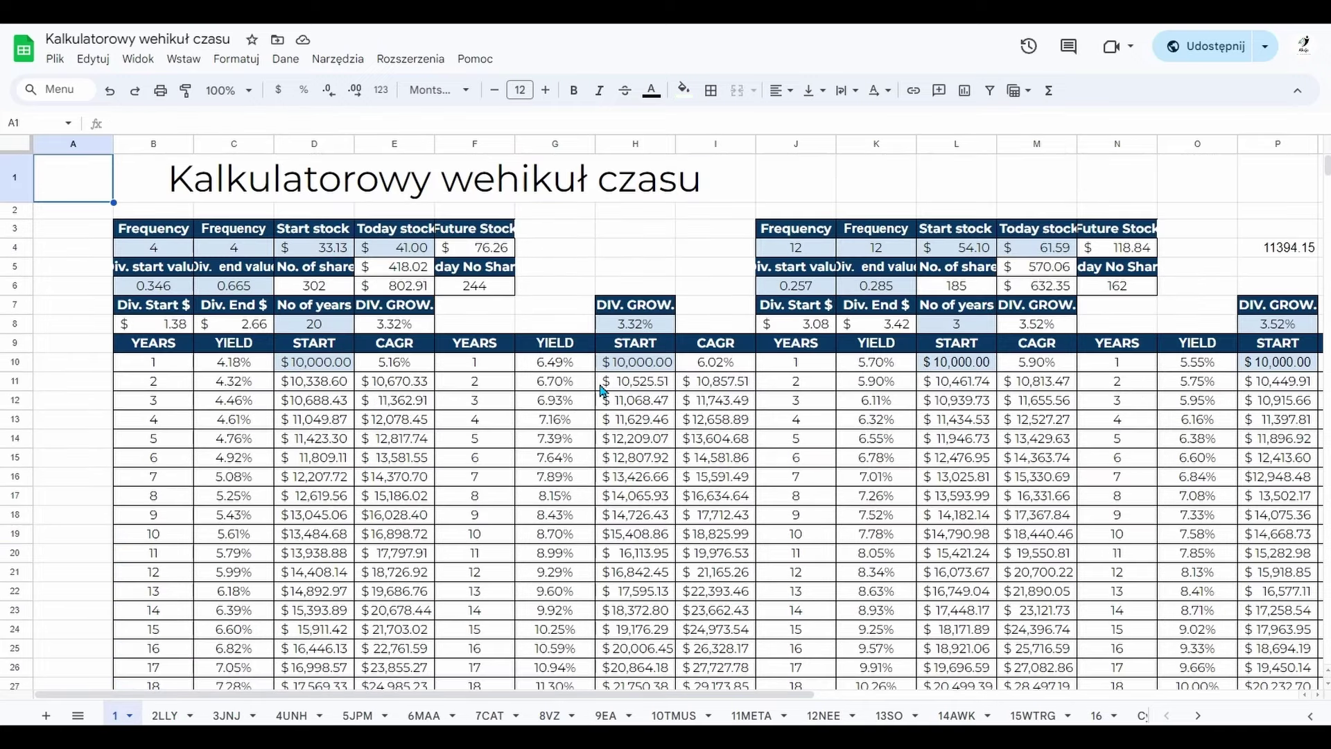
{"action": "scroll", "coordinate": [605, 386], "scroll_direction": "down", "scroll_amount": 8}
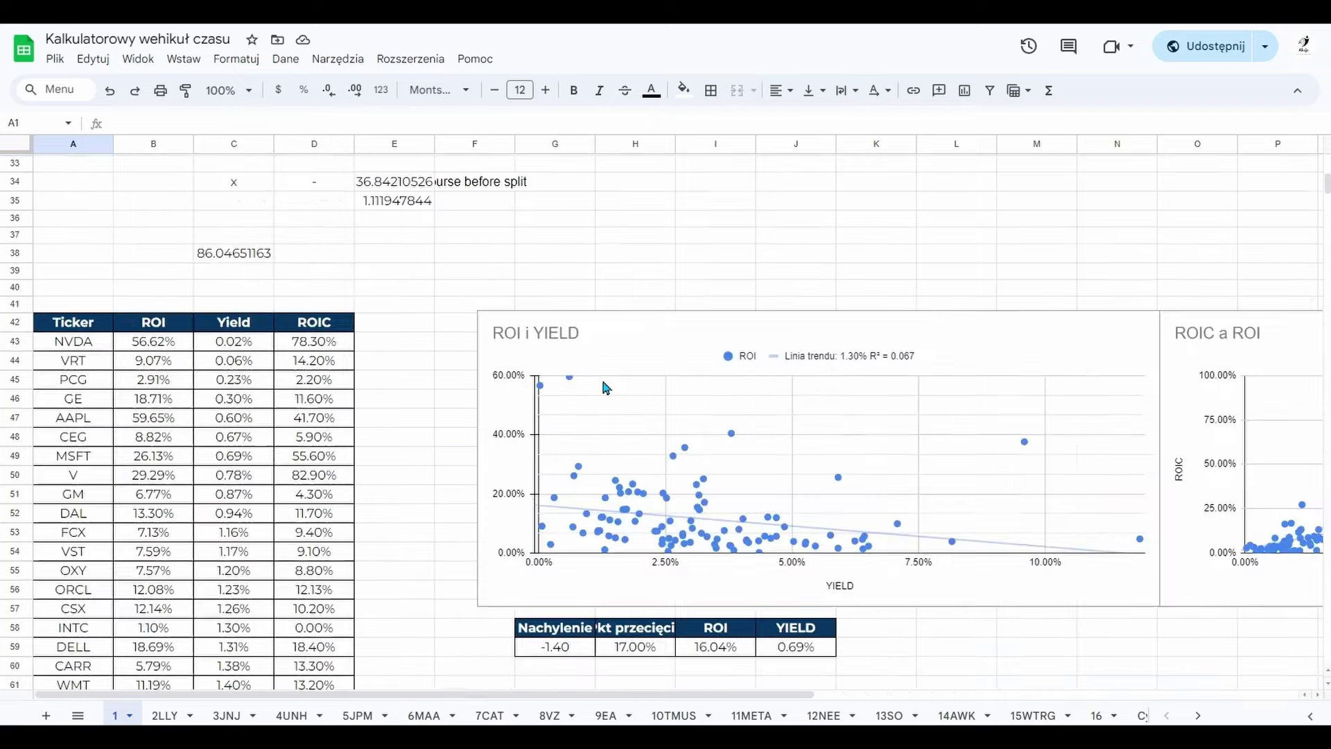
{"action": "scroll", "coordinate": [606, 388], "scroll_direction": "down", "scroll_amount": 5}
{"action": "scroll", "coordinate": [605, 410], "scroll_direction": "up", "scroll_amount": 6}
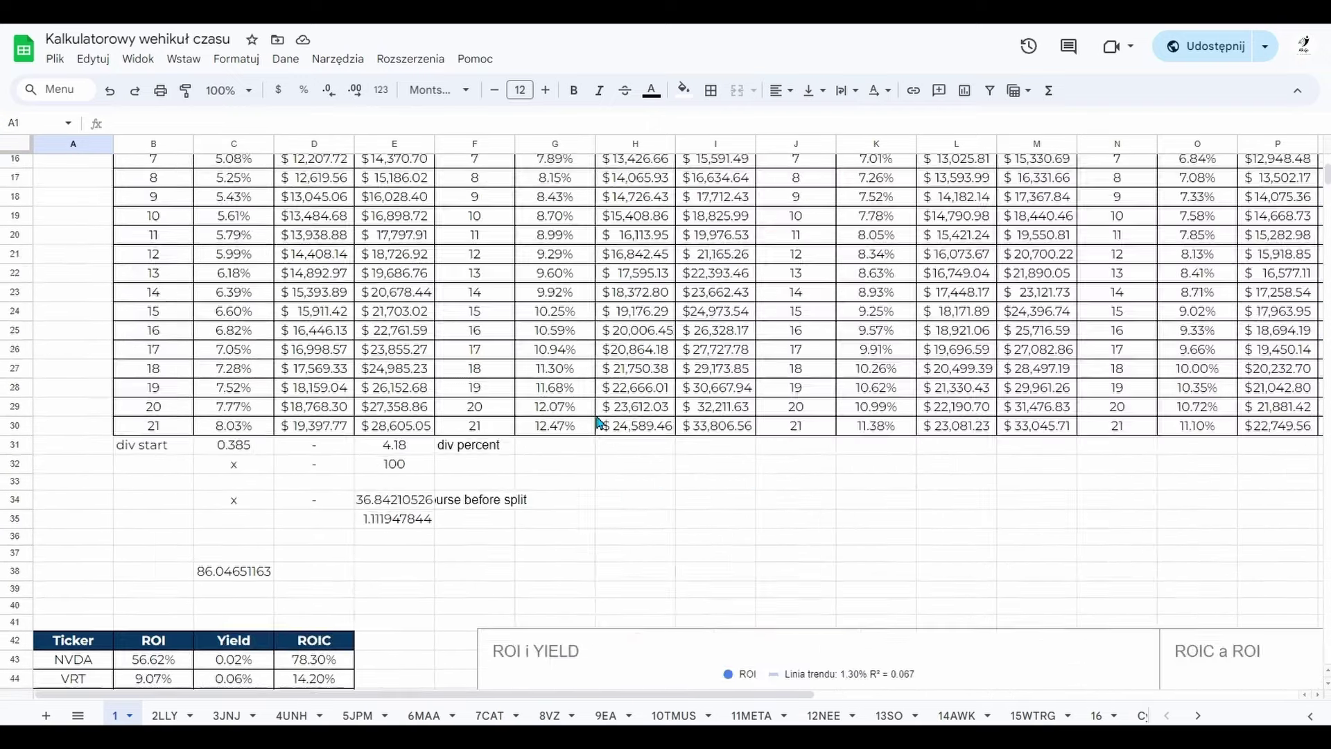
{"action": "scroll", "coordinate": [594, 425], "scroll_direction": "down", "scroll_amount": 3}
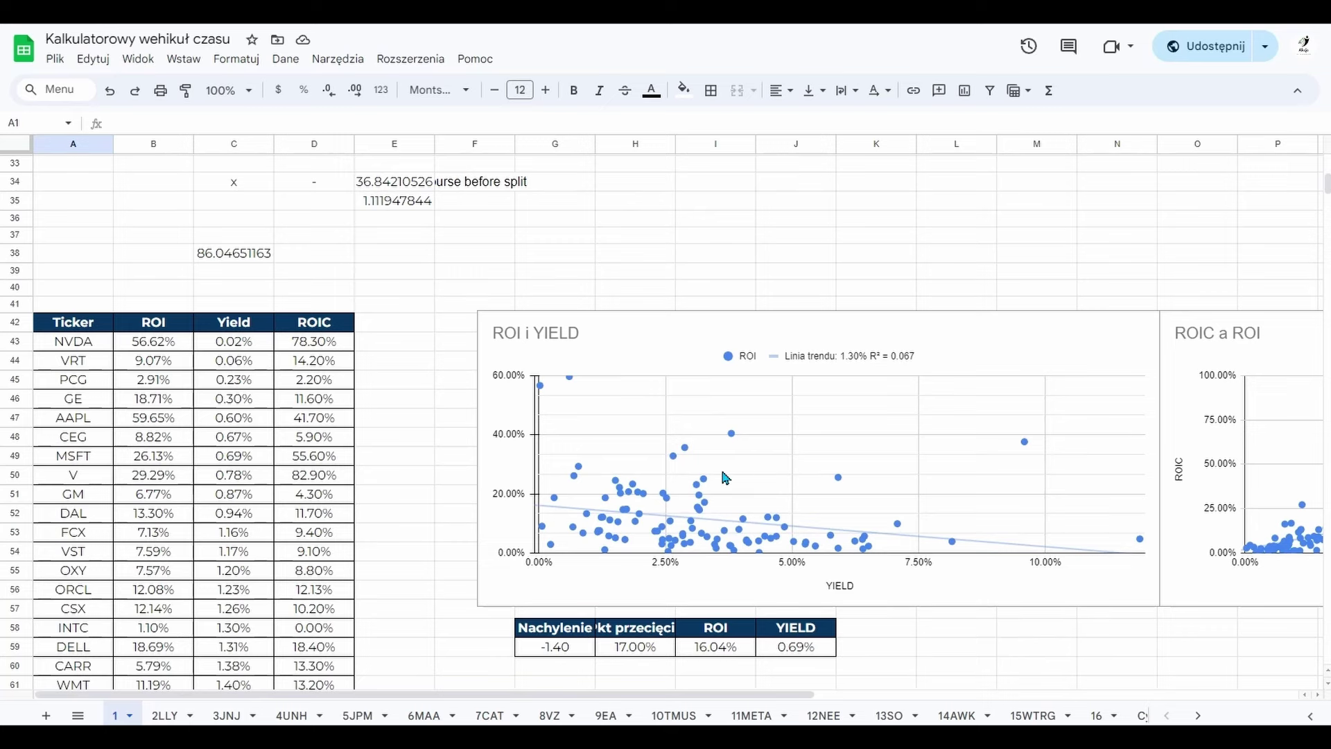
{"action": "scroll", "coordinate": [724, 477], "scroll_direction": "down", "scroll_amount": 10}
{"action": "scroll", "coordinate": [673, 514], "scroll_direction": "up", "scroll_amount": 5}
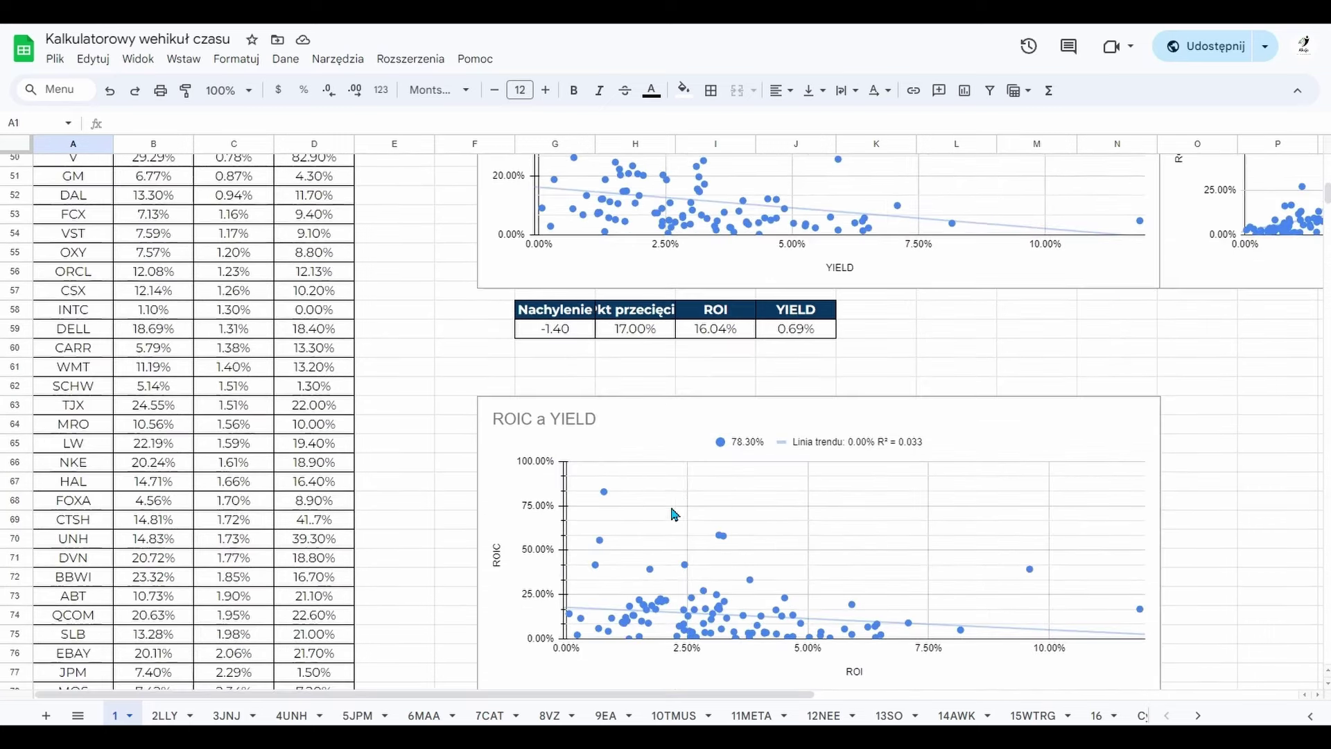
Compare the ROI i YIELD and ROIC a YIELD charts with the slope and intercept tables beneath them.
{"action": "scroll", "coordinate": [686, 512], "scroll_direction": "up", "scroll_amount": 5}
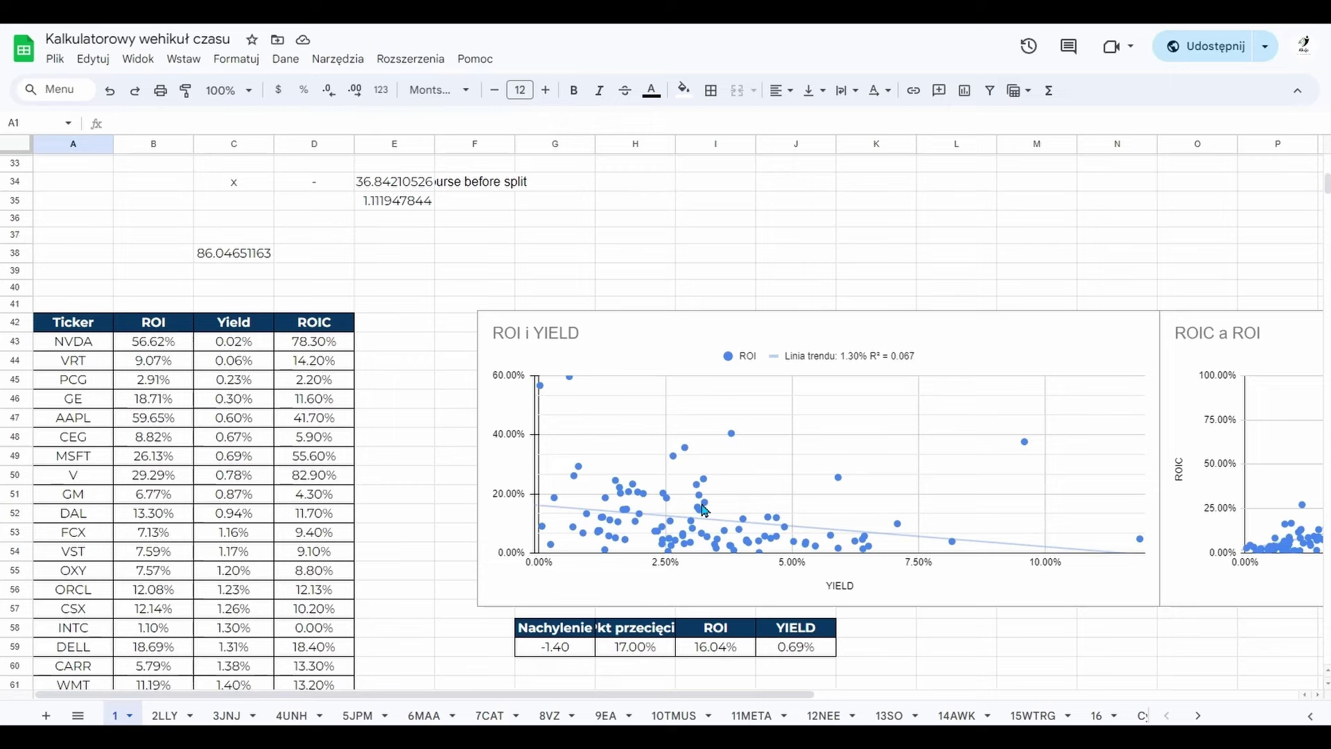
{"action": "scroll", "coordinate": [705, 509], "scroll_direction": "down", "scroll_amount": 5}
{"action": "scroll", "coordinate": [723, 545], "scroll_direction": "down", "scroll_amount": 5}
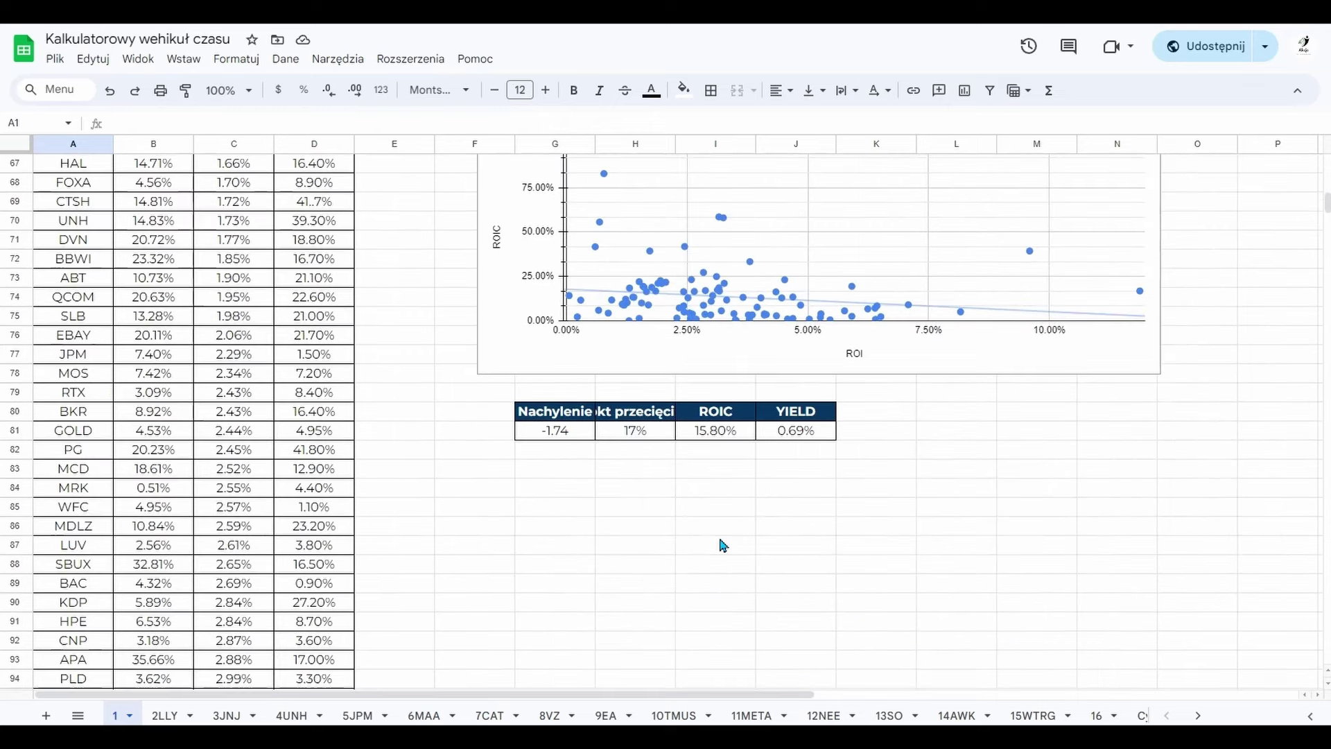
{"action": "scroll", "coordinate": [723, 544], "scroll_direction": "up", "scroll_amount": 10}
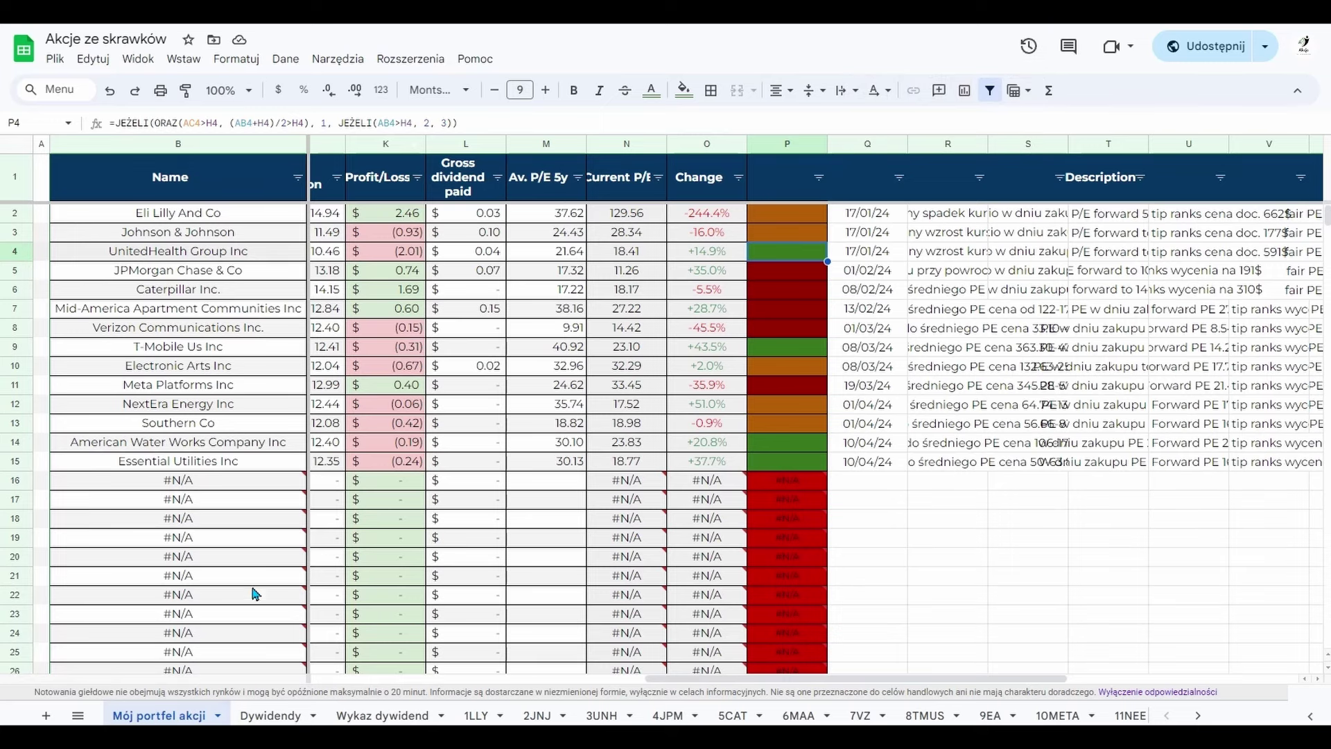
Switch to the Akcje ze skrawków spreadsheet, find the interest rate versus inflation chart and inspect O155 and the expected-rate formula in N155.
{"action": "scroll", "coordinate": [257, 576], "scroll_direction": "down", "scroll_amount": 15}
{"action": "scroll", "coordinate": [574, 648], "scroll_direction": "down", "scroll_amount": 20}
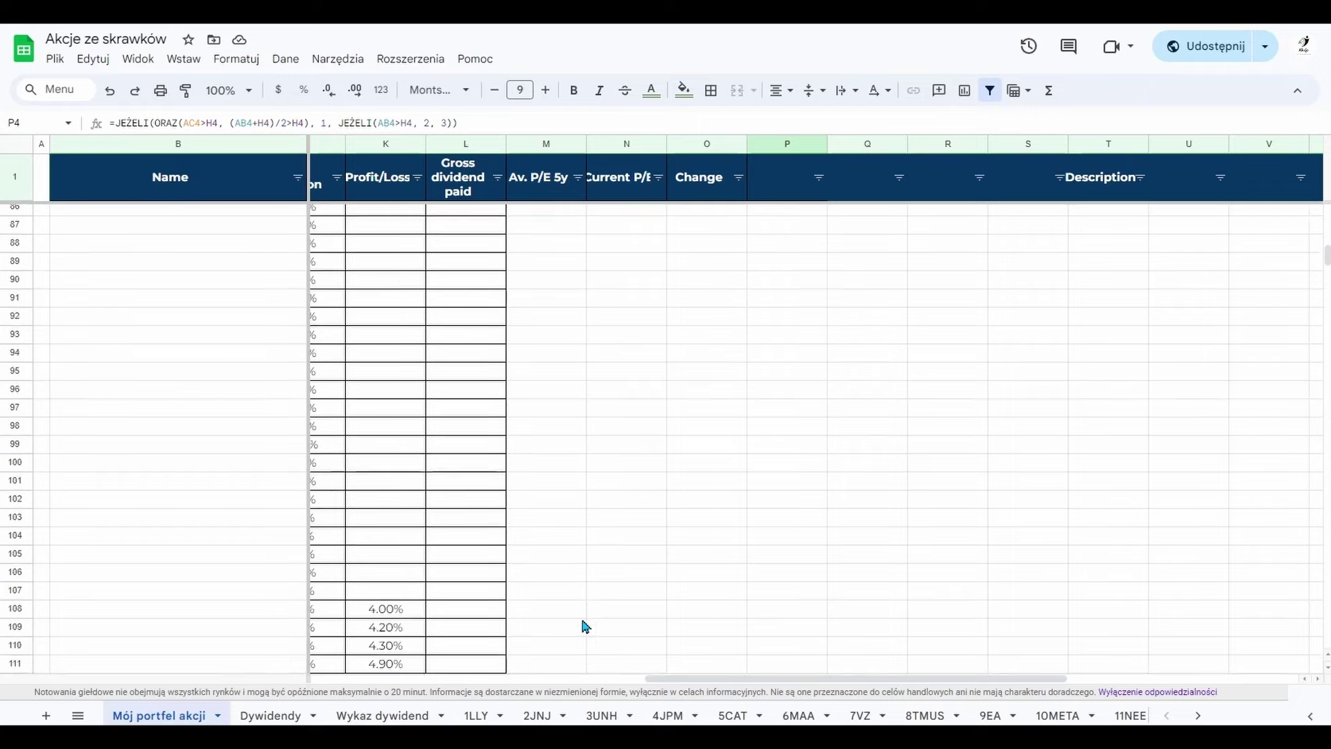
{"action": "scroll", "coordinate": [607, 590], "scroll_direction": "up", "scroll_amount": 6}
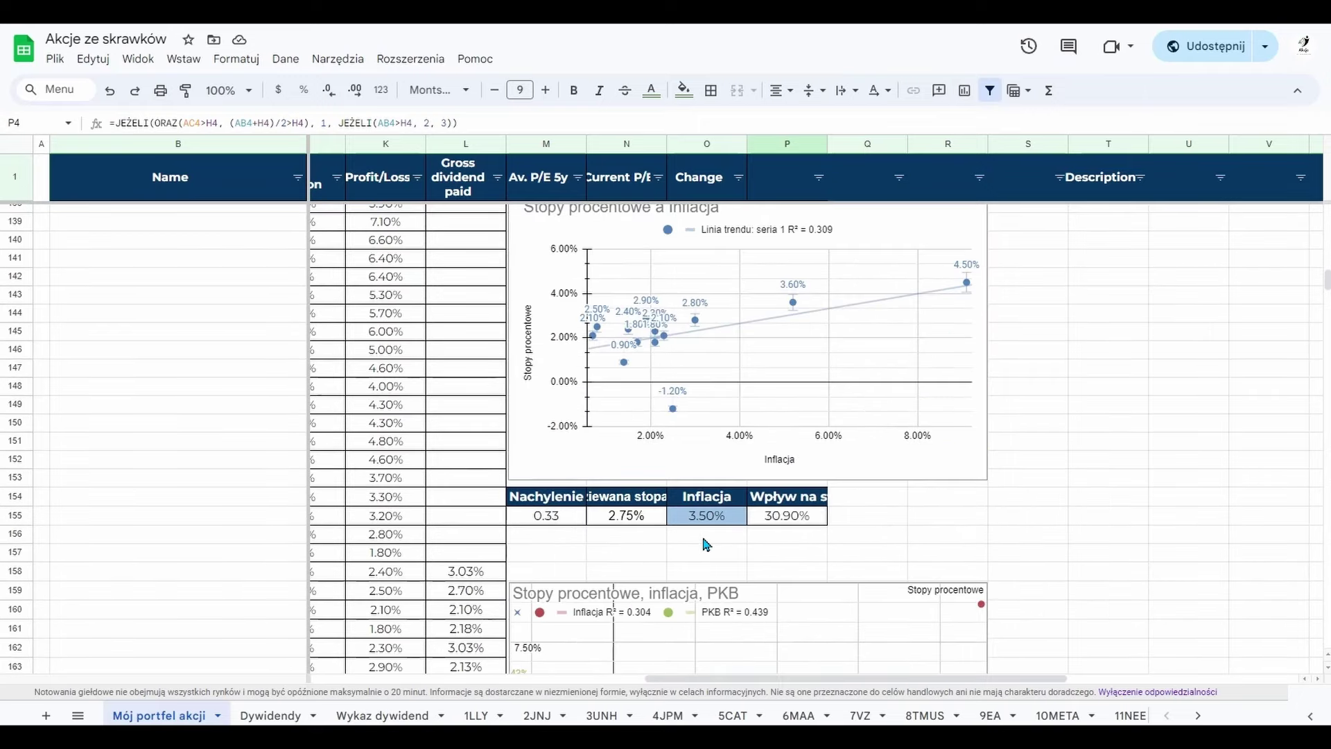
{"action": "scroll", "coordinate": [710, 537], "scroll_direction": "up", "scroll_amount": 6}
{"action": "scroll", "coordinate": [715, 523], "scroll_direction": "down", "scroll_amount": 6}
{"action": "left_click", "coordinate": [706, 520]}
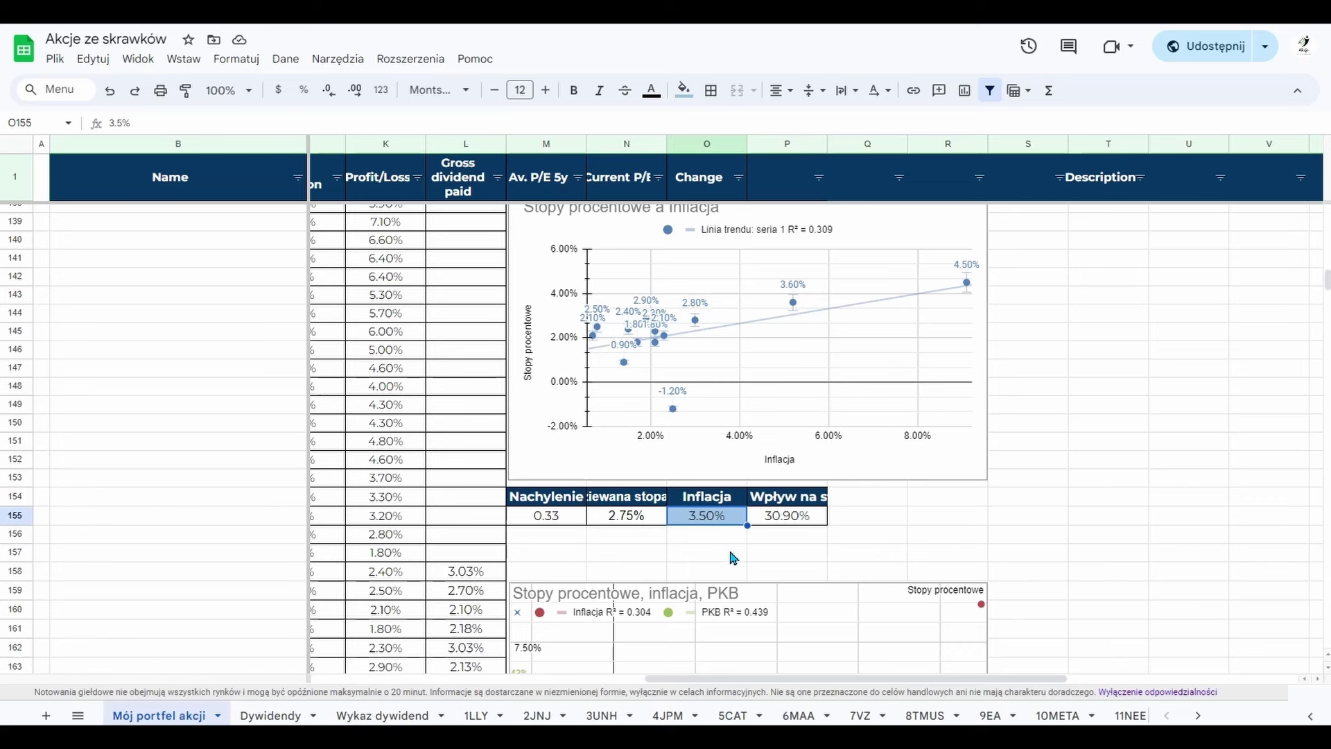
{"action": "key", "text": "Left"}
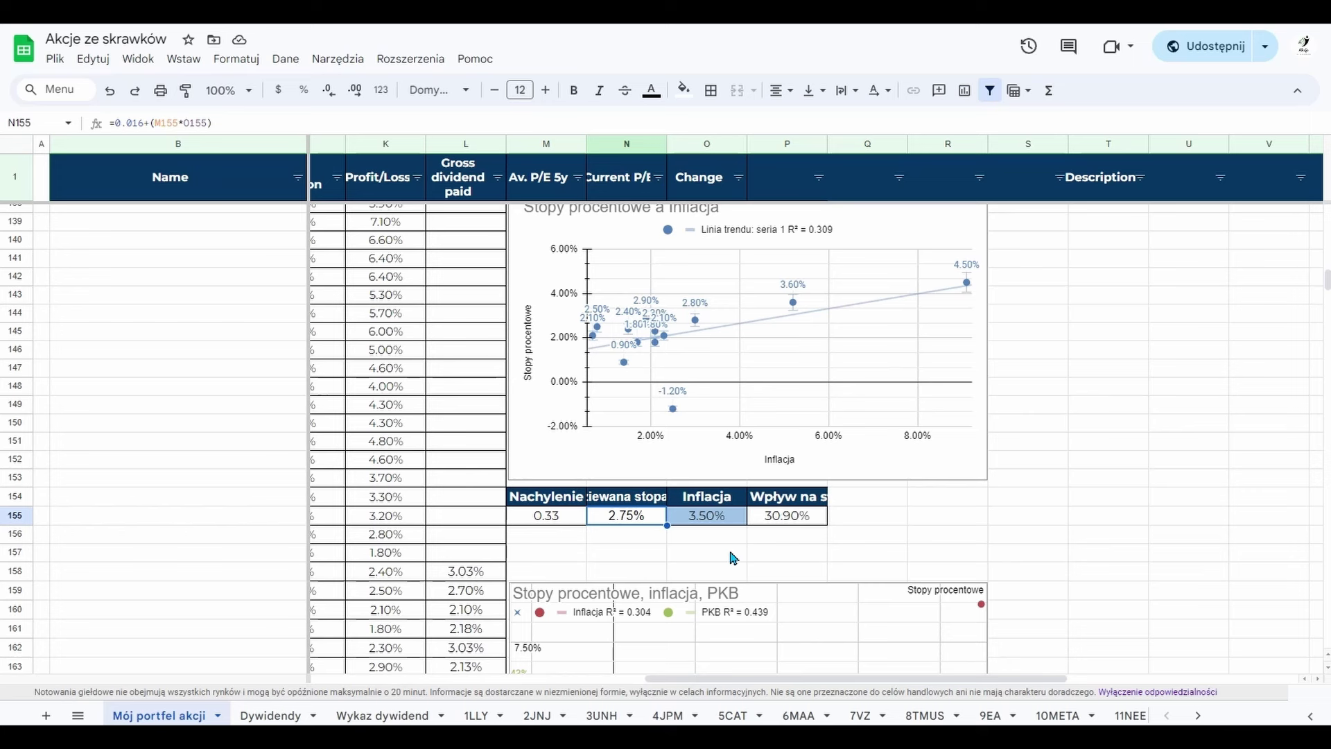
Test the expected interest rate with Inflacja values of 2.5%, 1% and -2% in O155.
{"action": "key", "text": "Right"}
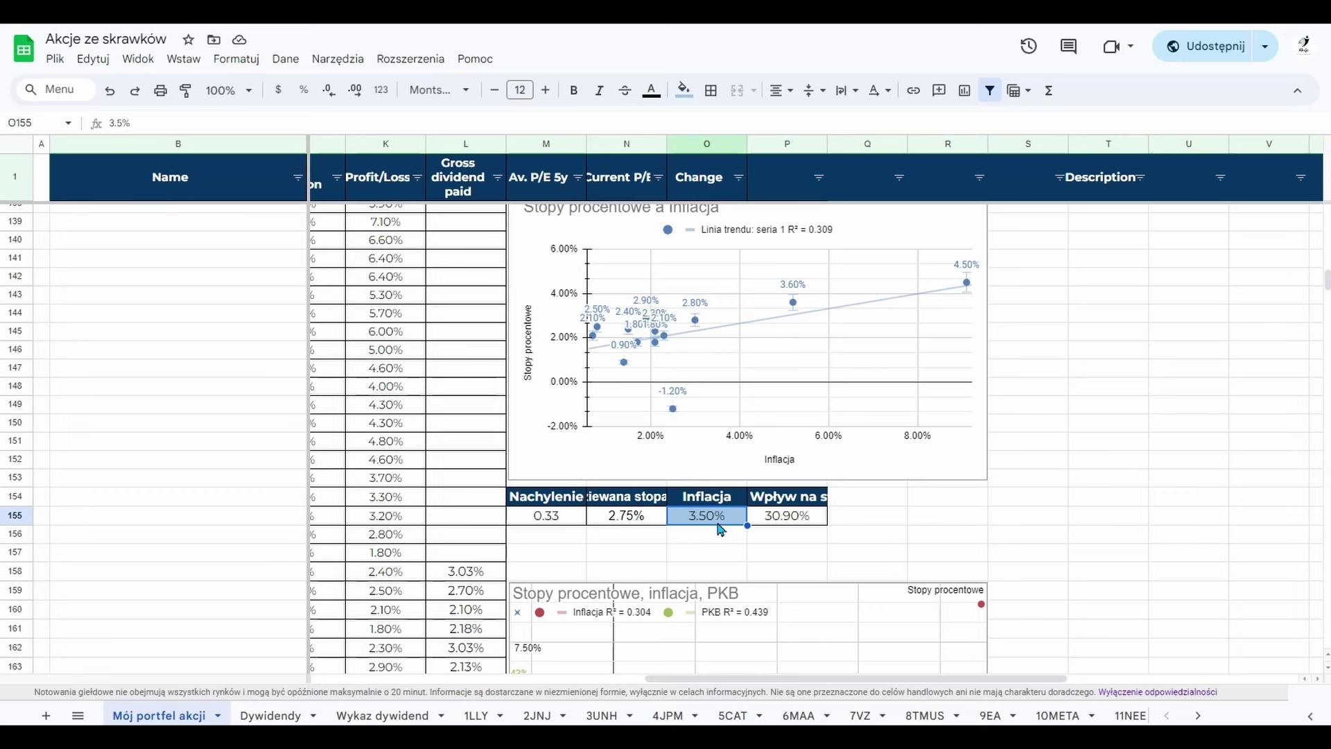
{"action": "type", "text": "2.5"}
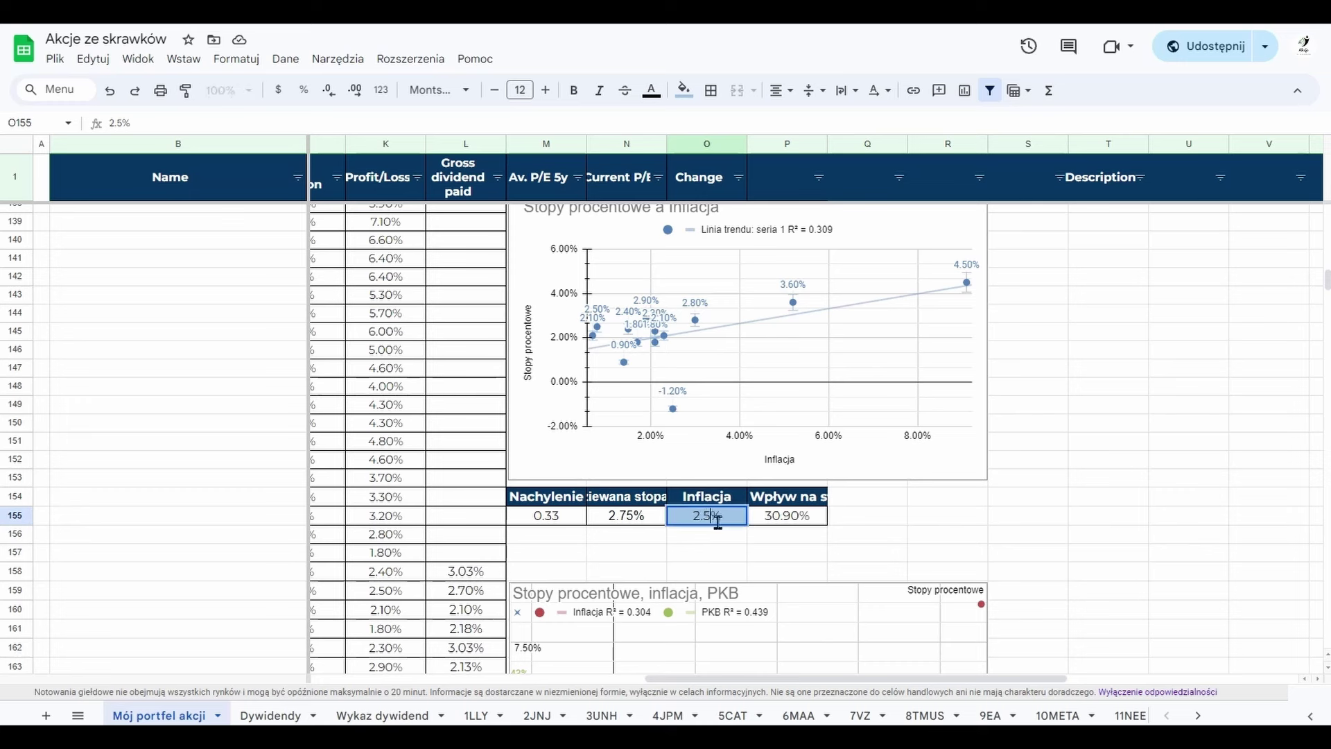
{"action": "key", "text": "Return"}
{"action": "left_click", "coordinate": [718, 520]}
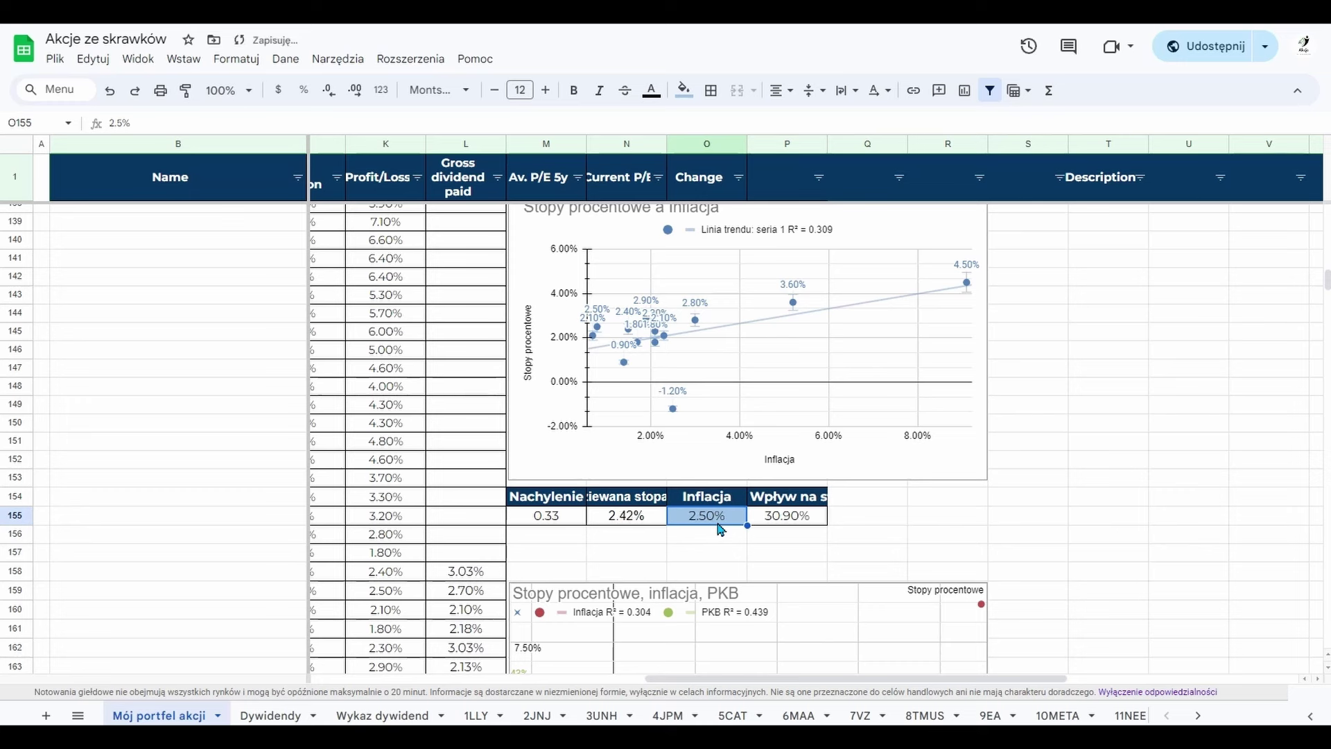
{"action": "type", "text": "1"}
{"action": "key", "text": "Return"}
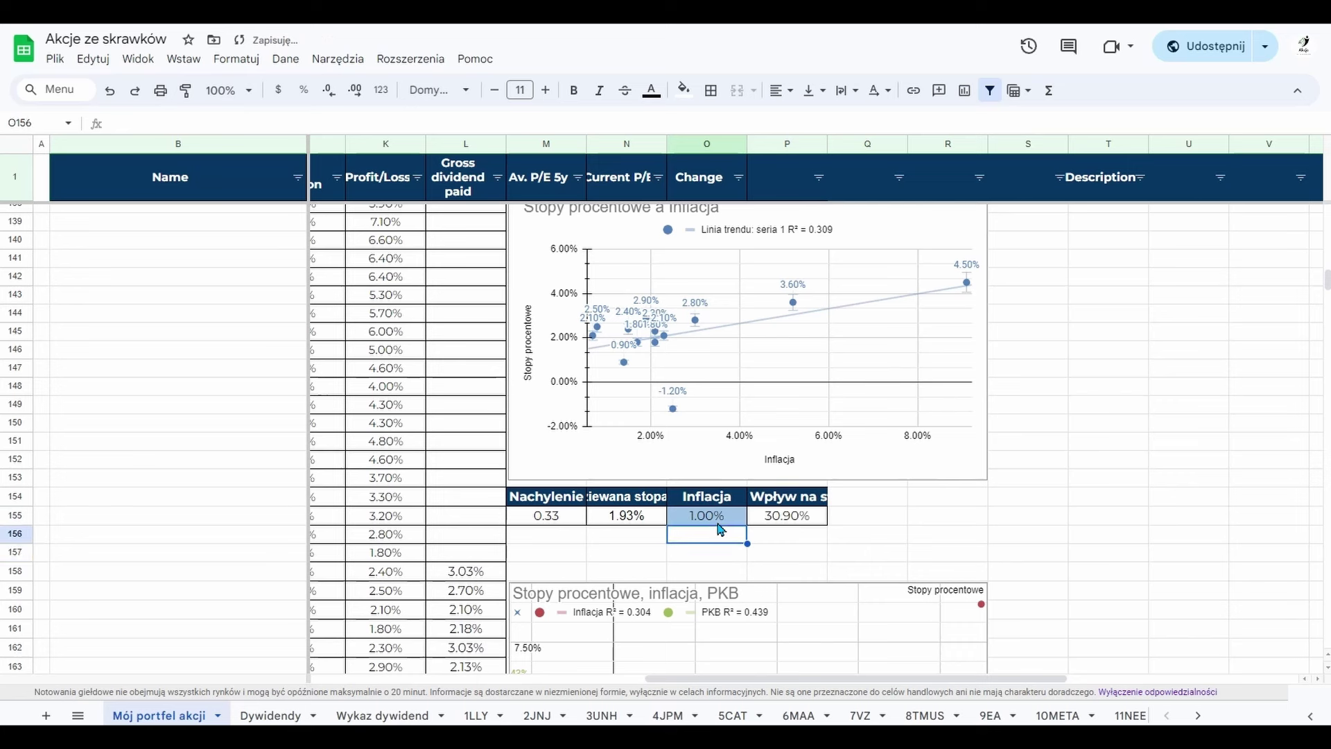
{"action": "left_click", "coordinate": [718, 522]}
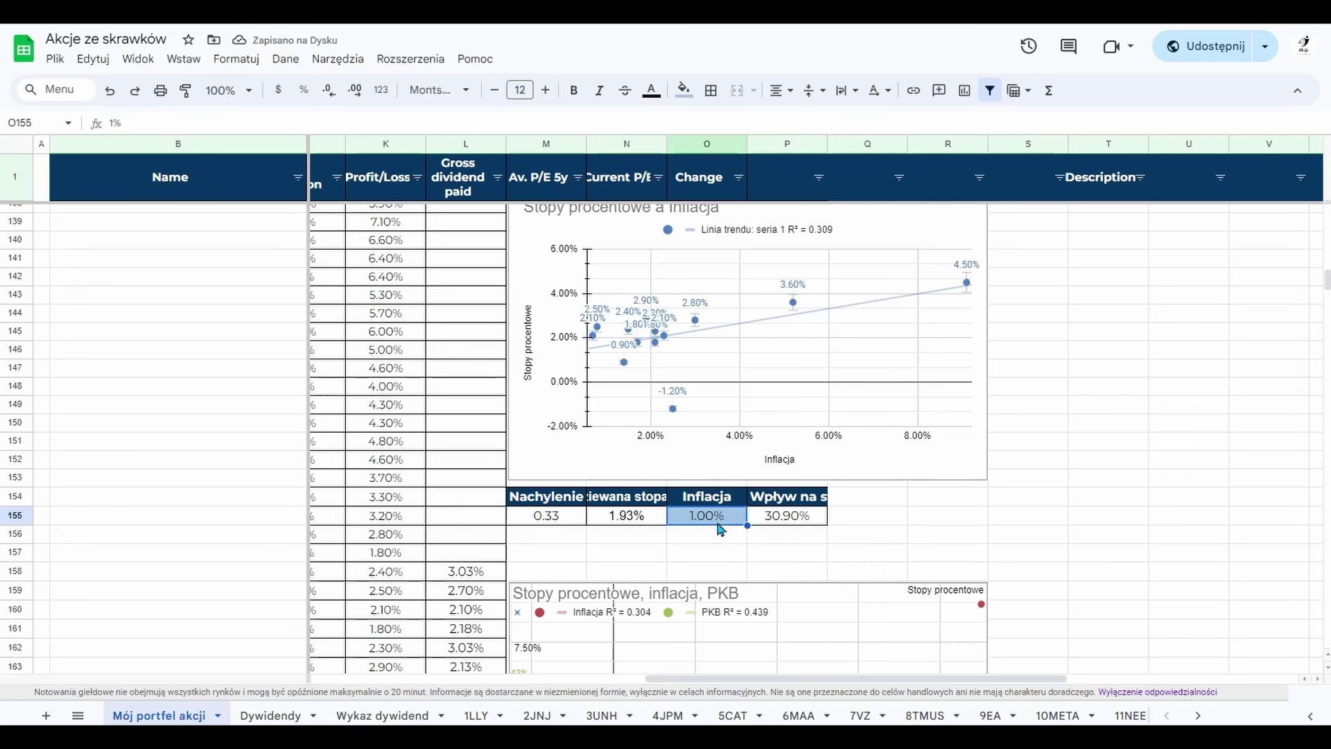
{"action": "type", "text": "-2"}
{"action": "key", "text": "Return"}
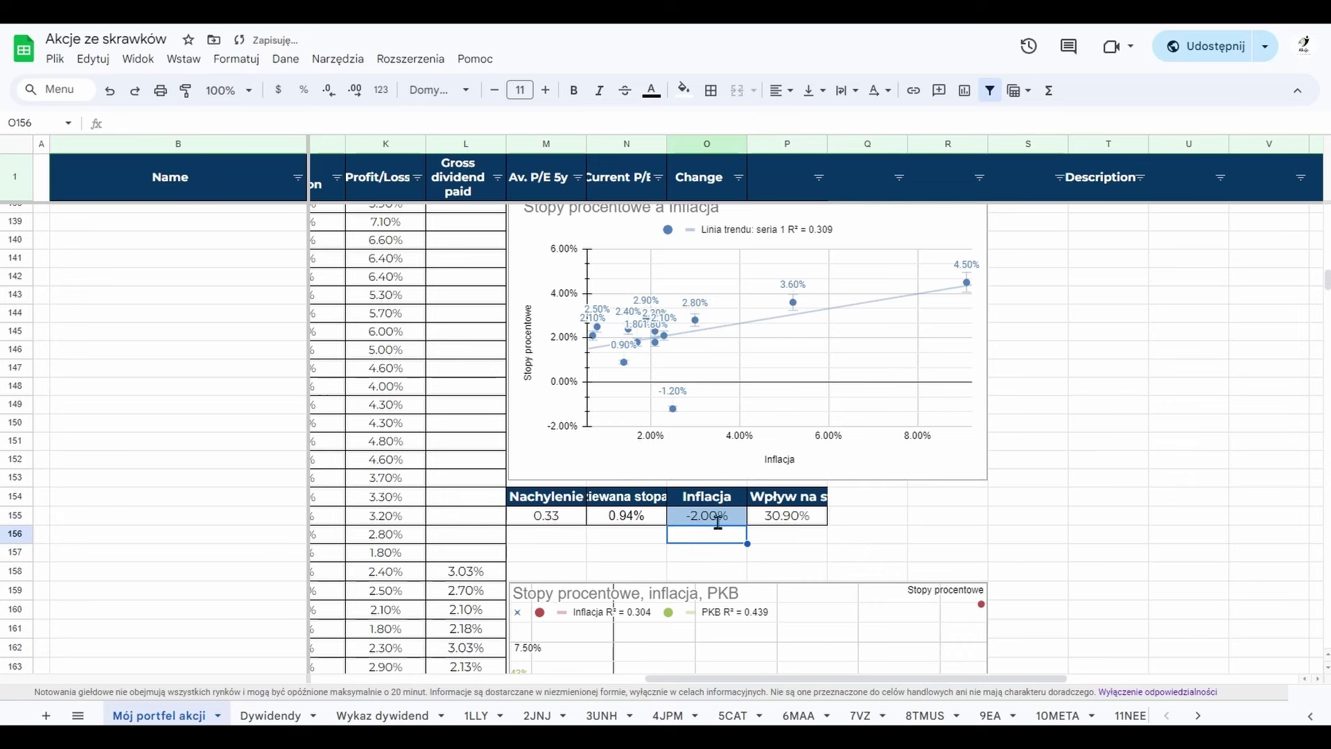
Set the Inflacja value in O155 to 3.5%.
{"action": "left_click", "coordinate": [719, 521]}
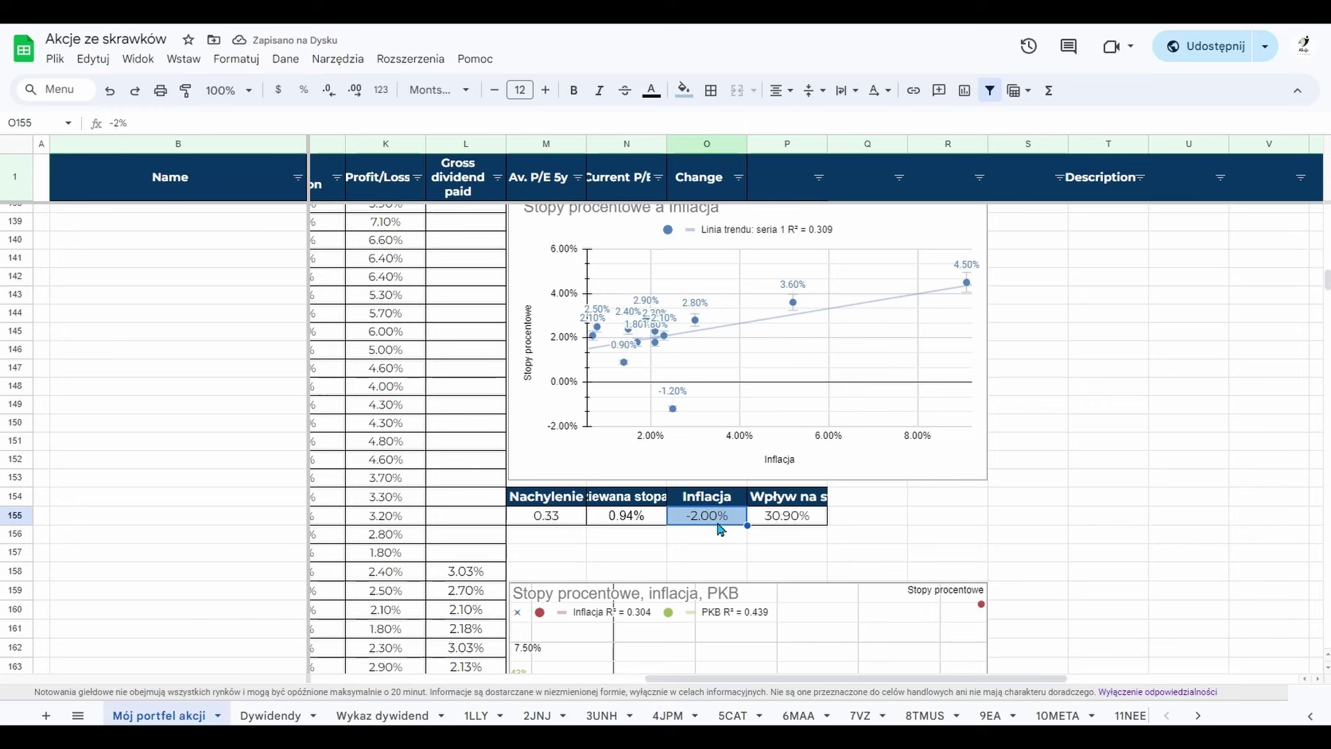
{"action": "type", "text": "3.5"}
{"action": "key", "text": "Return"}
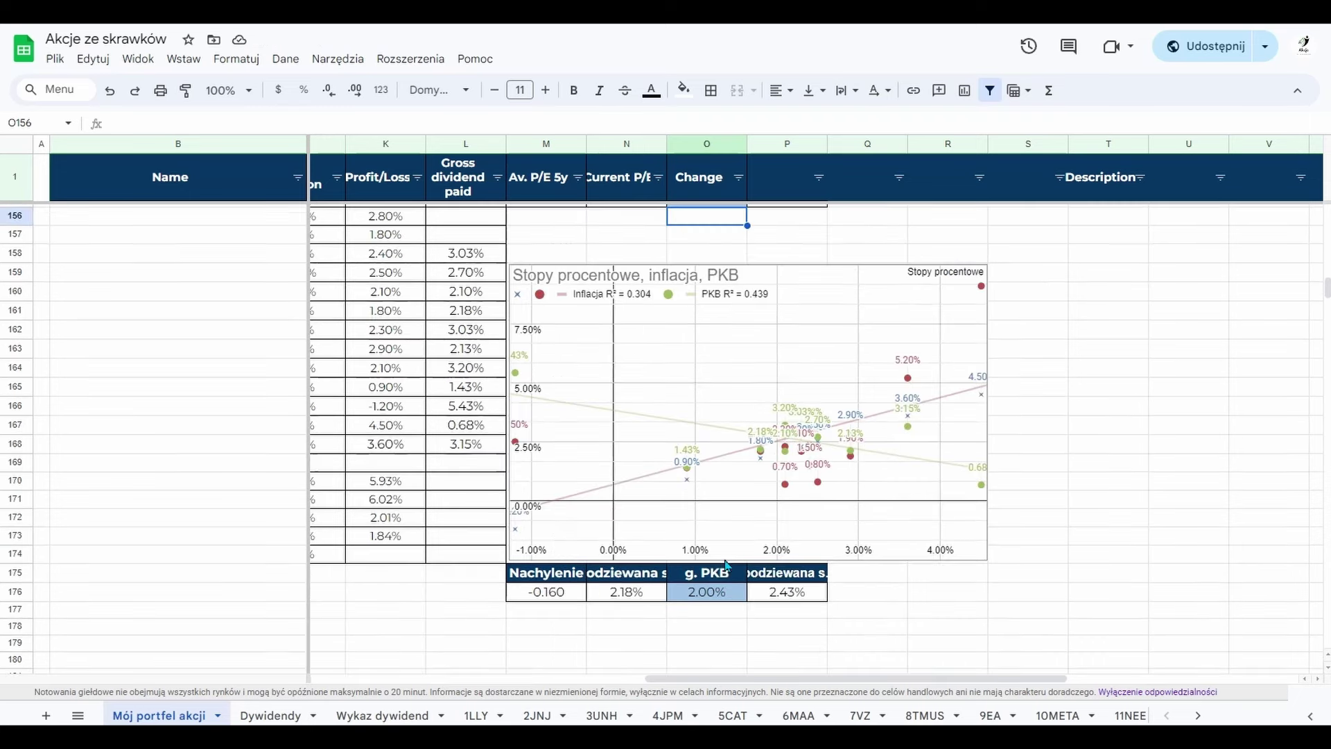
Test the GDP-based rate forecast under the Stopy procentowe, inflacja, PKB chart with 4% and 5% in O176.
{"action": "scroll", "coordinate": [770, 542], "scroll_direction": "down", "scroll_amount": 5}
{"action": "left_click", "coordinate": [708, 601]}
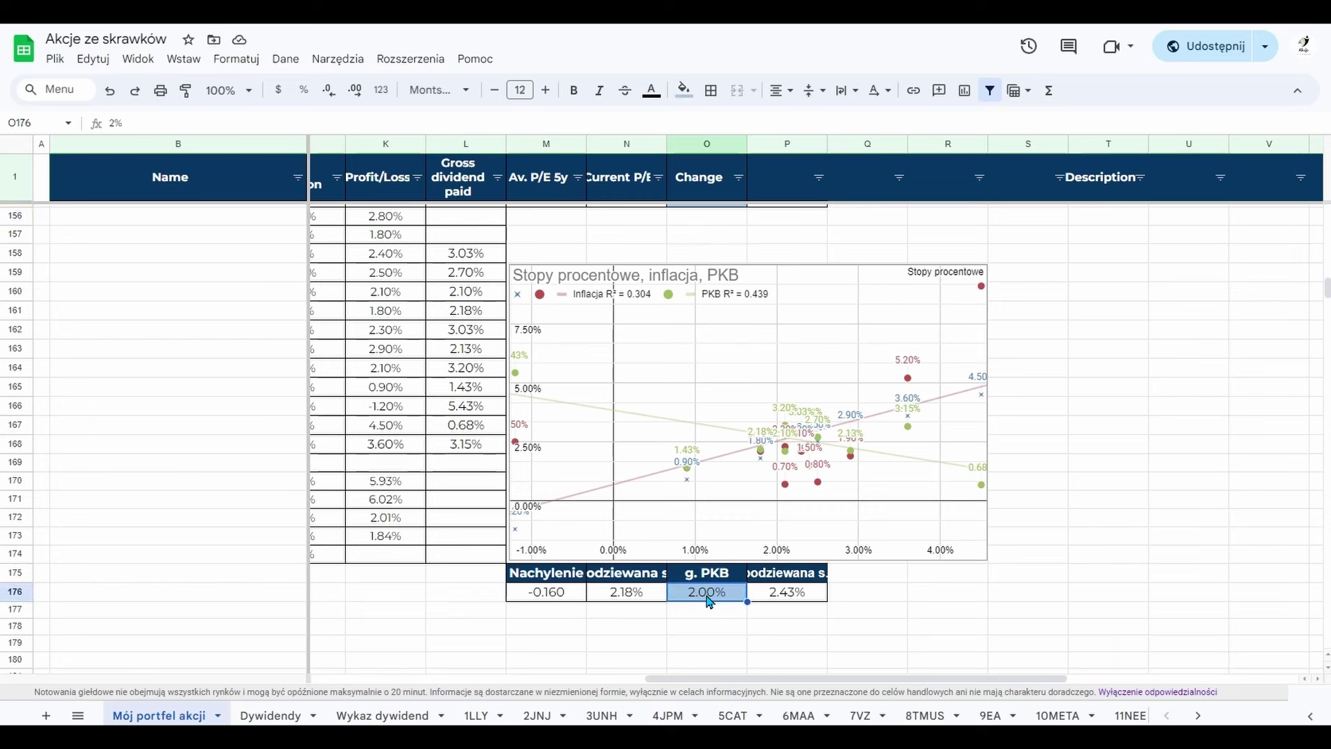
{"action": "type", "text": "4%"}
{"action": "key", "text": "Return"}
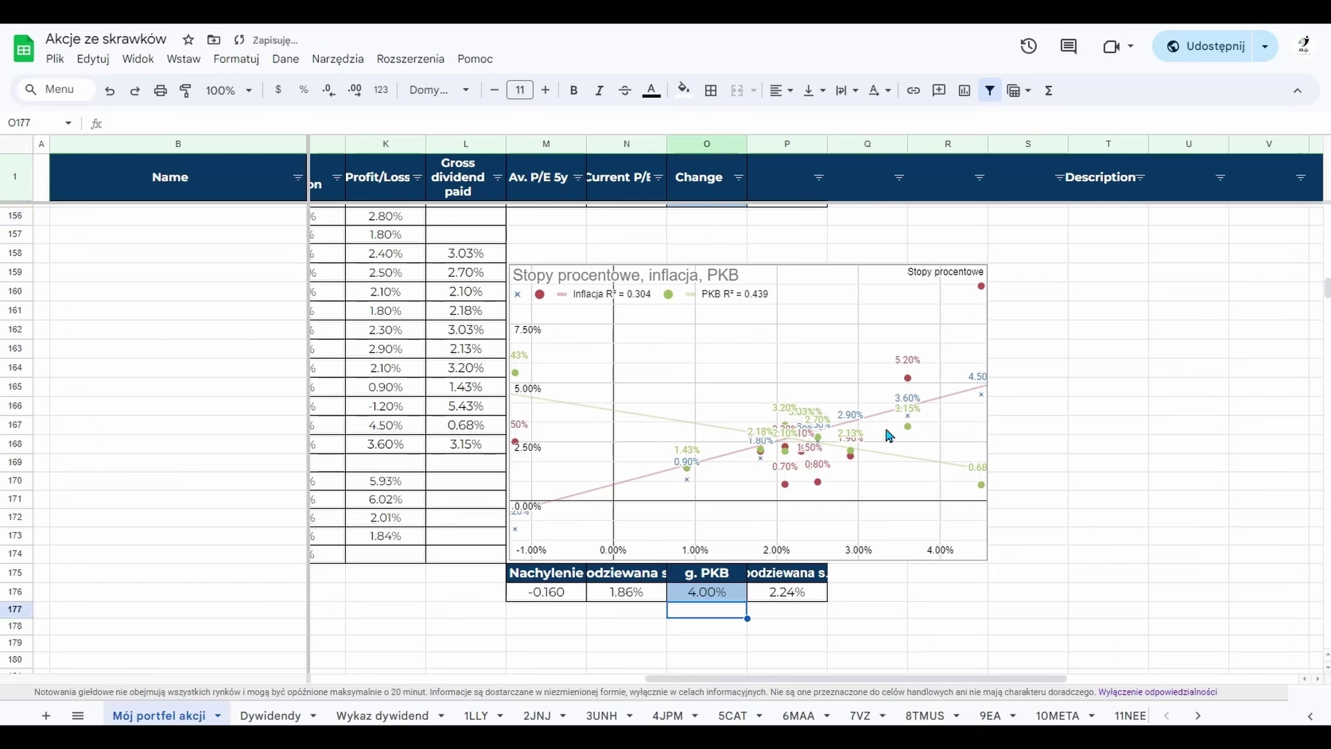
{"action": "key", "text": "Up"}
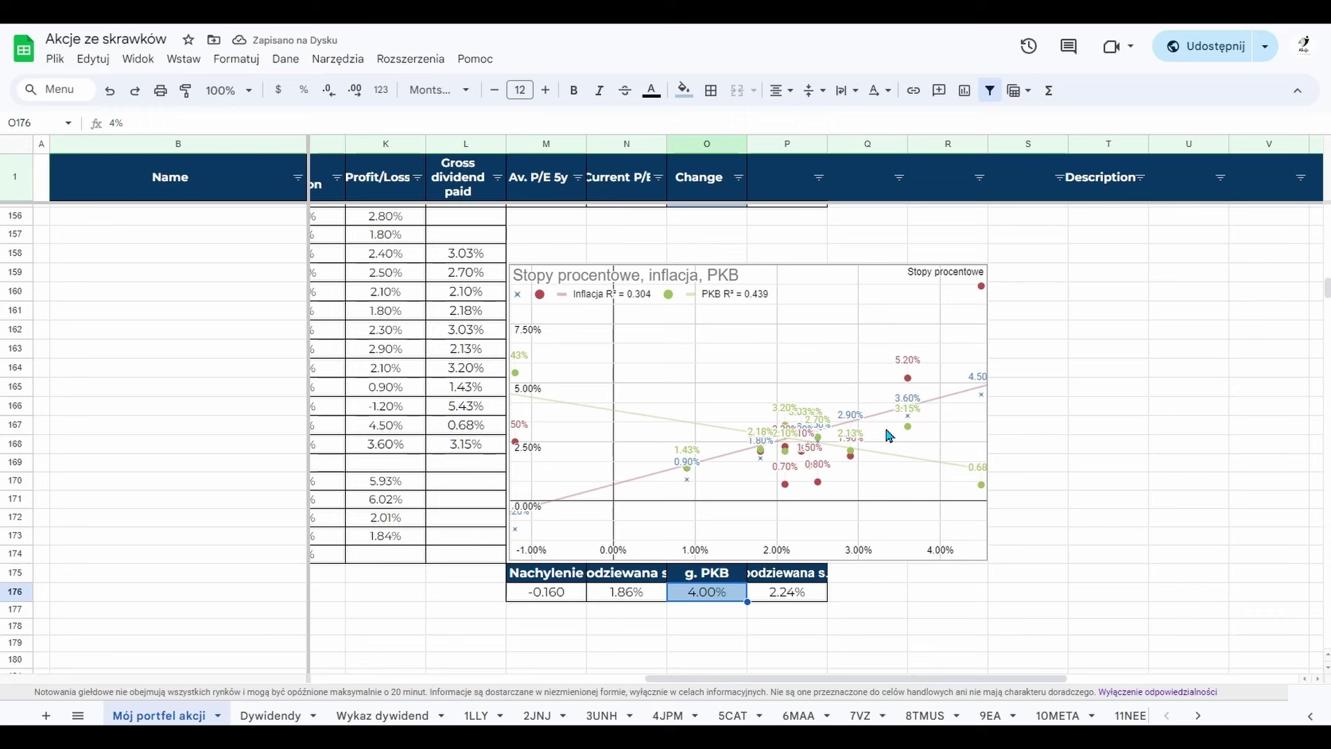
{"action": "type", "text": "5%"}
{"action": "key", "text": "Return"}
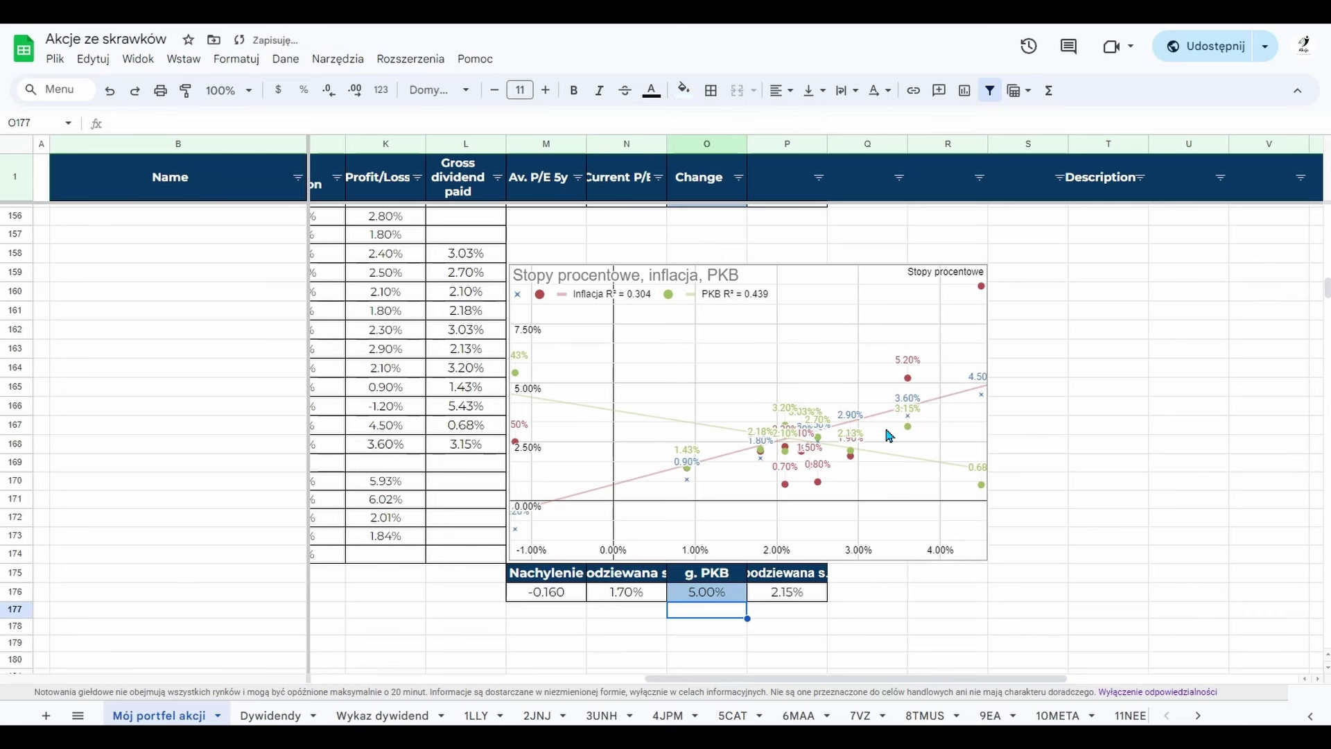
Test the same forecast with weak GDP growth of 1% and 0% in O176.
{"action": "key", "text": "Up"}
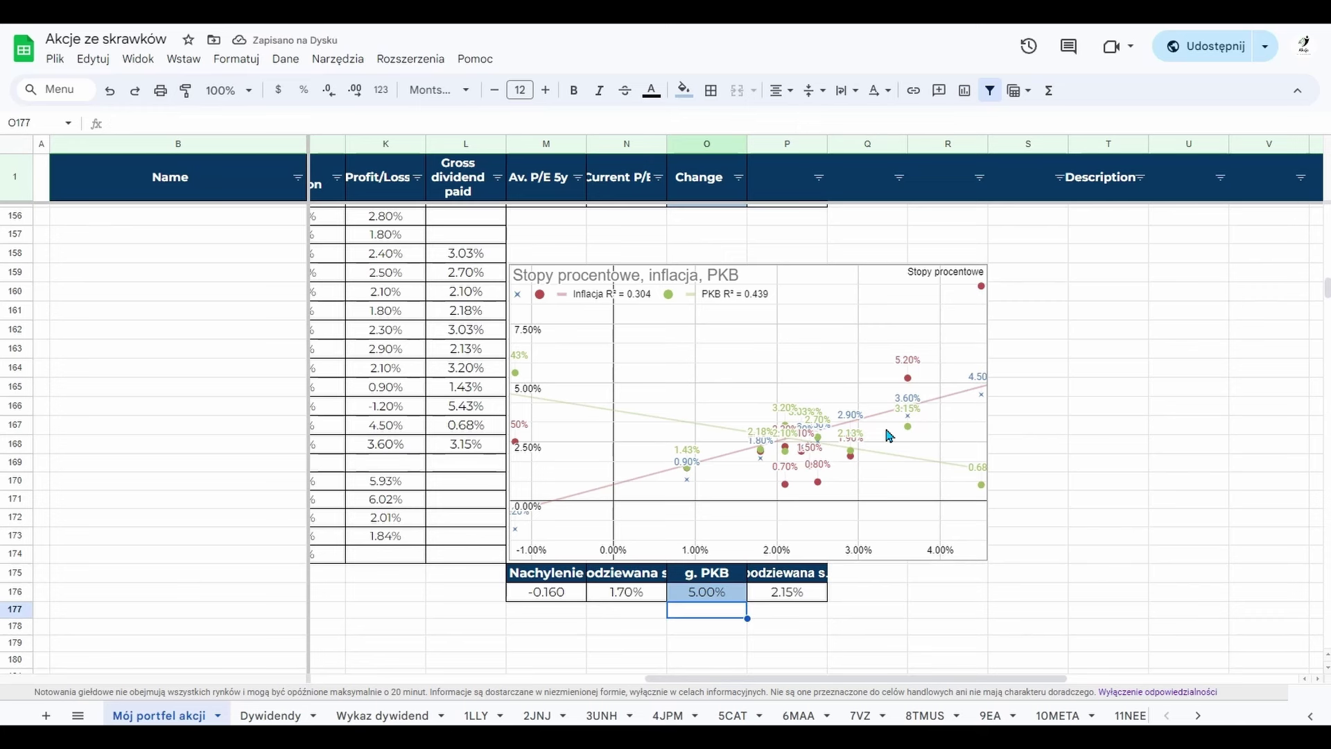
{"action": "type", "text": "1%"}
{"action": "key", "text": "Return"}
{"action": "key", "text": "Up"}
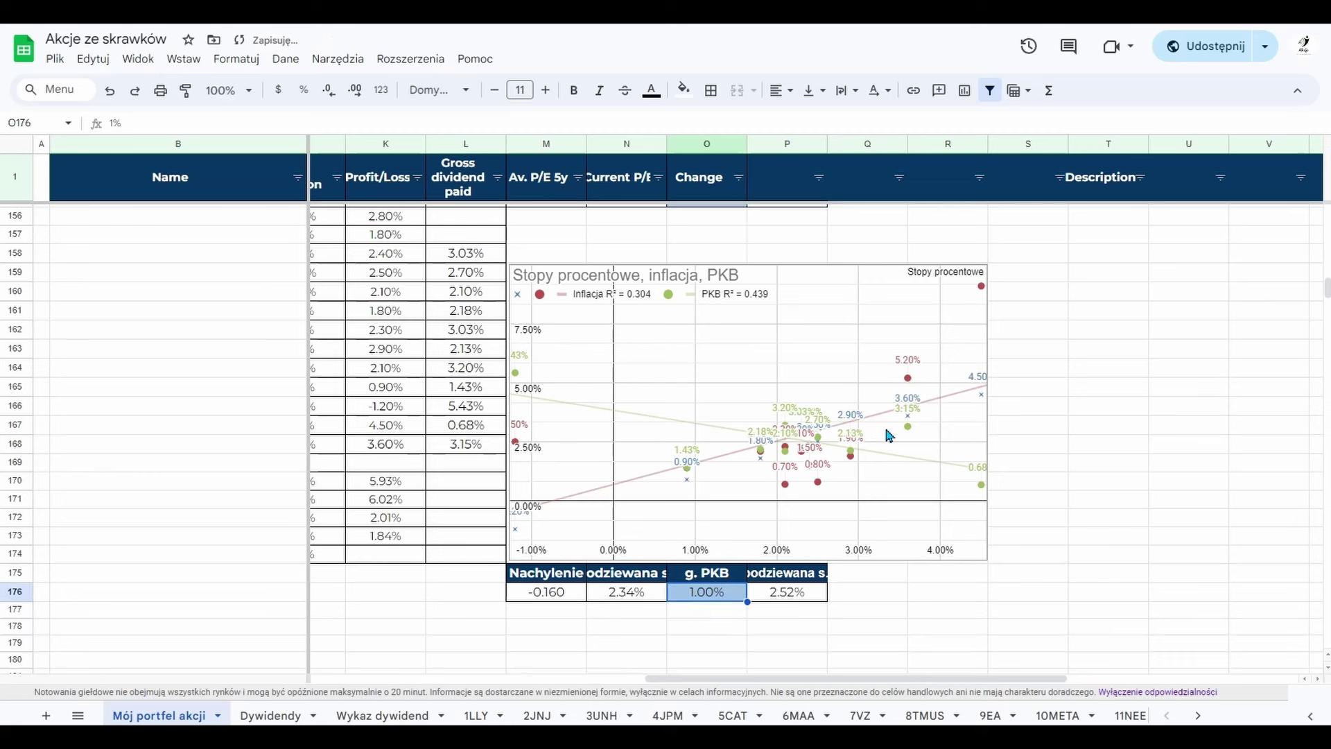
{"action": "type", "text": "0%"}
{"action": "key", "text": "Return"}
Set the g. PKB value in O176 to 2%.
{"action": "key", "text": "Up"}
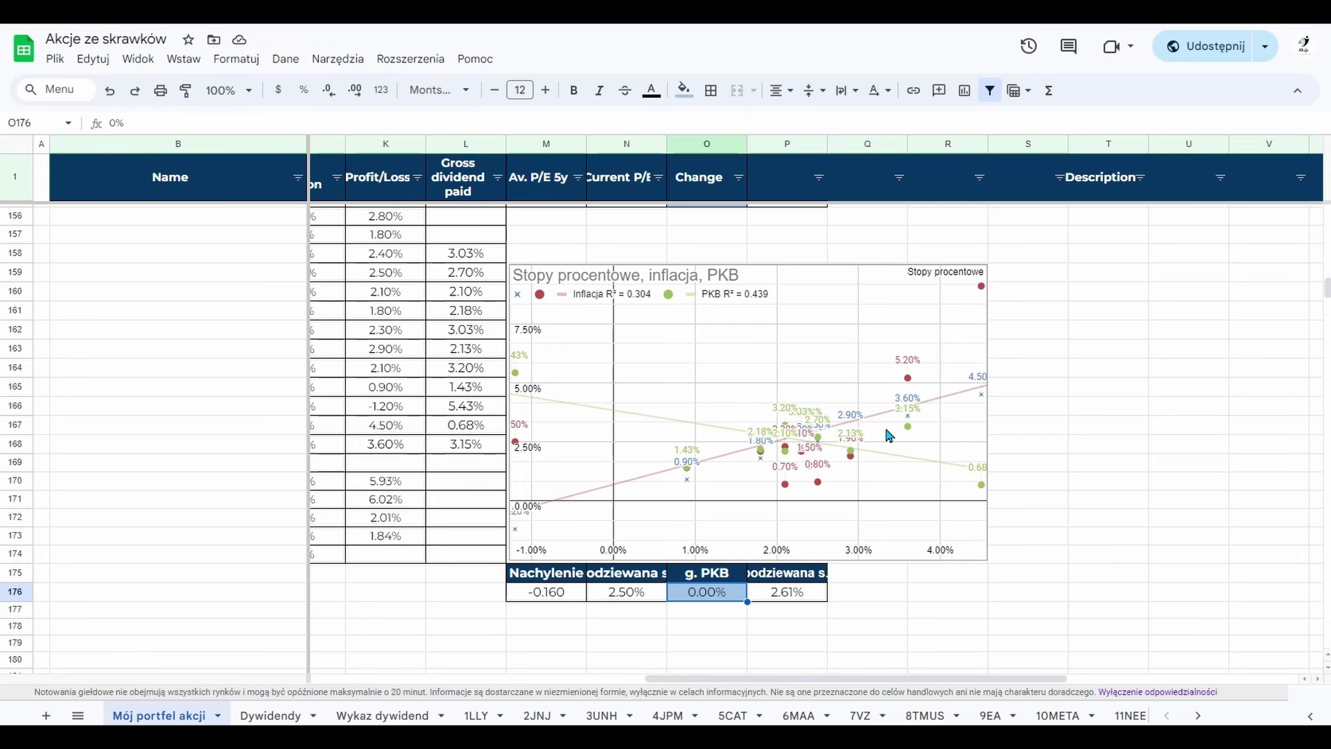
{"action": "type", "text": "2"}
{"action": "key", "text": "Return"}
{"action": "key", "text": "Up"}
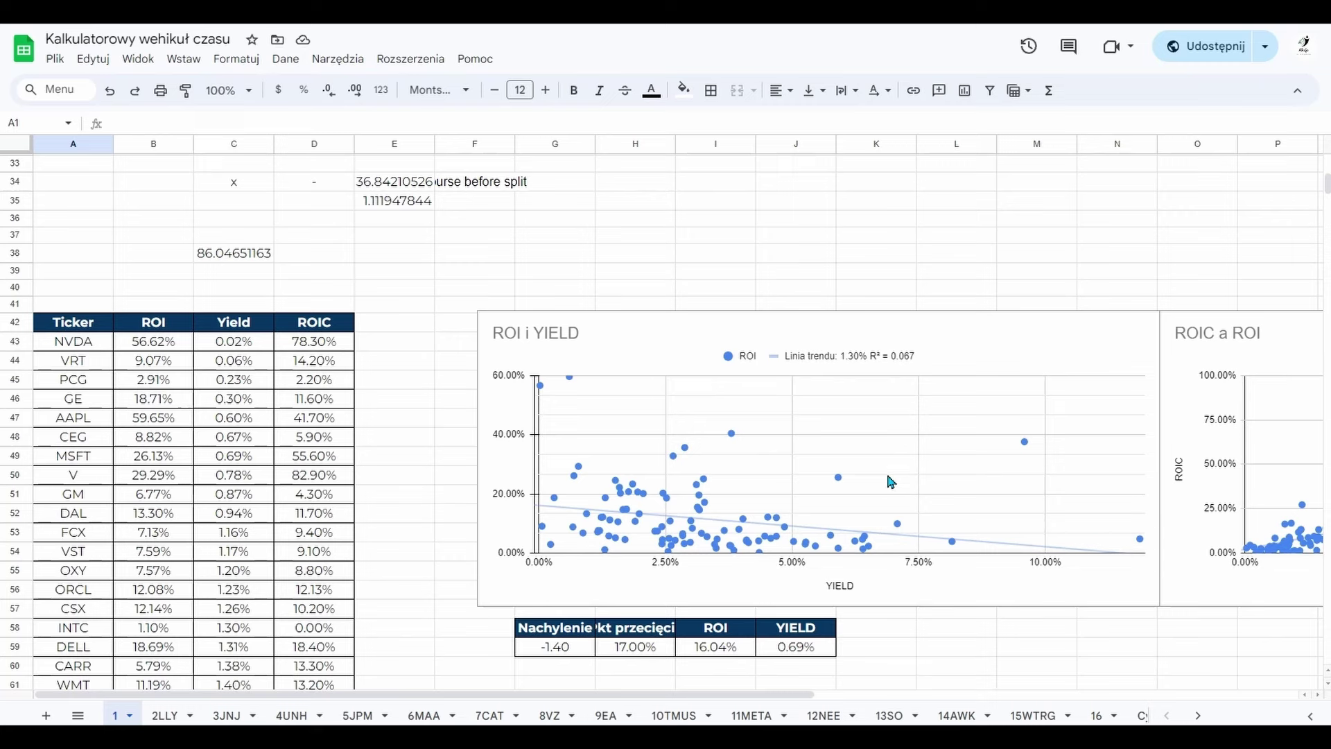
Switch to the Kalkulatorowy wehikuł czasu spreadsheet and look through the Ticker, ROI, Yield and ROIC table down to its last rows.
{"action": "scroll", "coordinate": [890, 485], "scroll_direction": "down", "scroll_amount": 5}
{"action": "scroll", "coordinate": [873, 437], "scroll_direction": "up", "scroll_amount": 5}
{"action": "scroll", "coordinate": [208, 346], "scroll_direction": "down", "scroll_amount": 5}
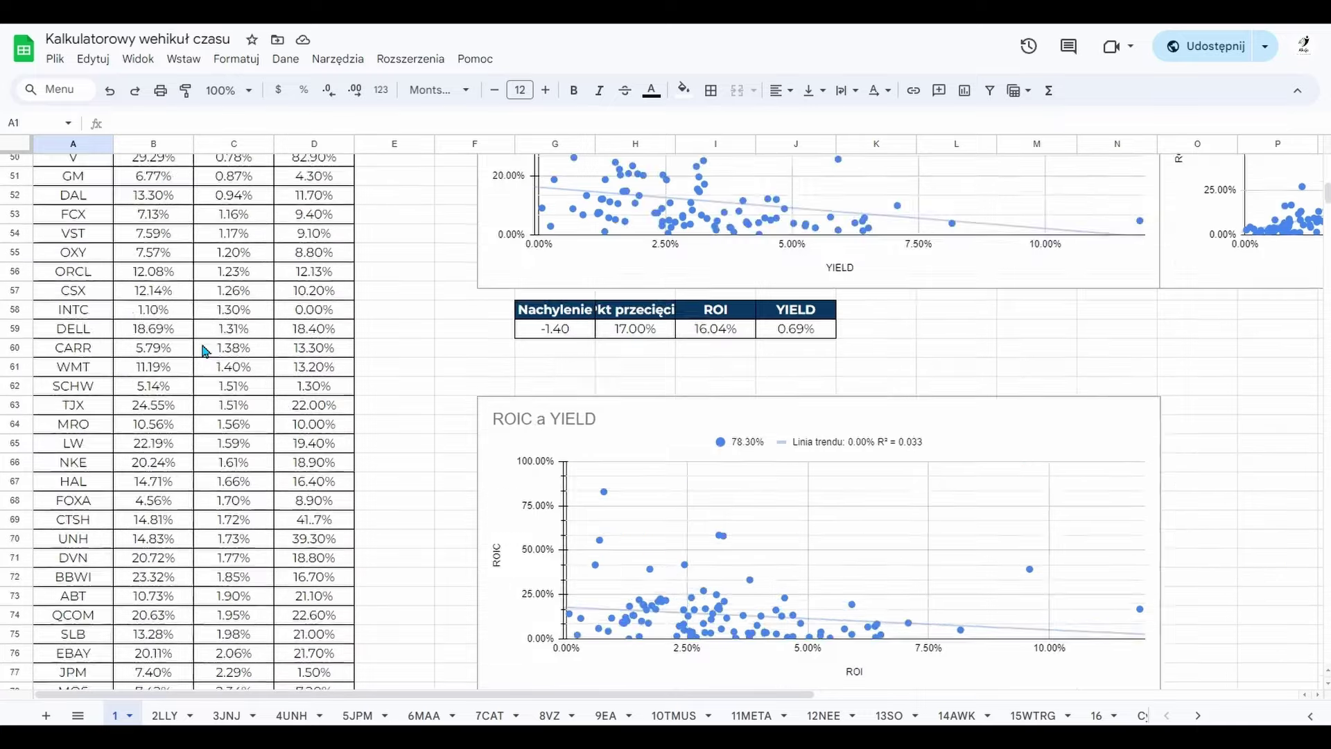
{"action": "scroll", "coordinate": [205, 350], "scroll_direction": "down", "scroll_amount": 20}
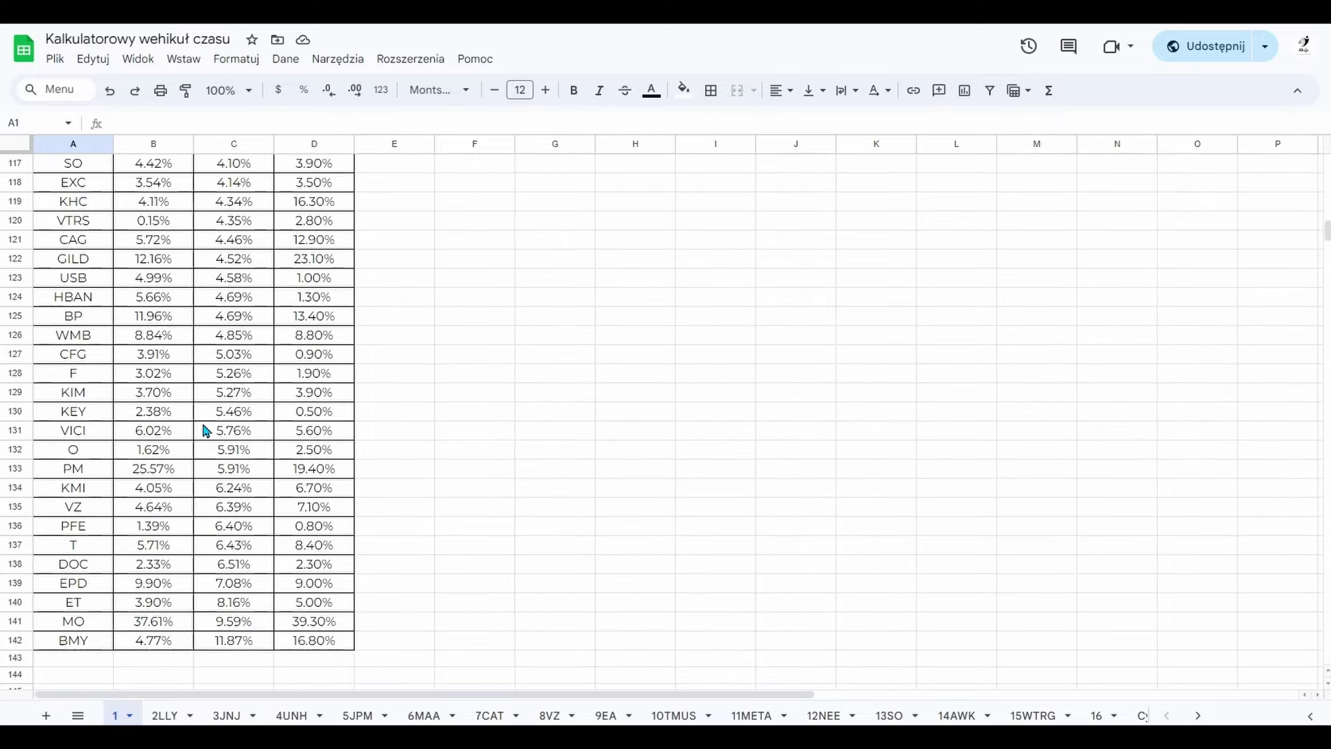
{"action": "scroll", "coordinate": [228, 399], "scroll_direction": "up", "scroll_amount": 15}
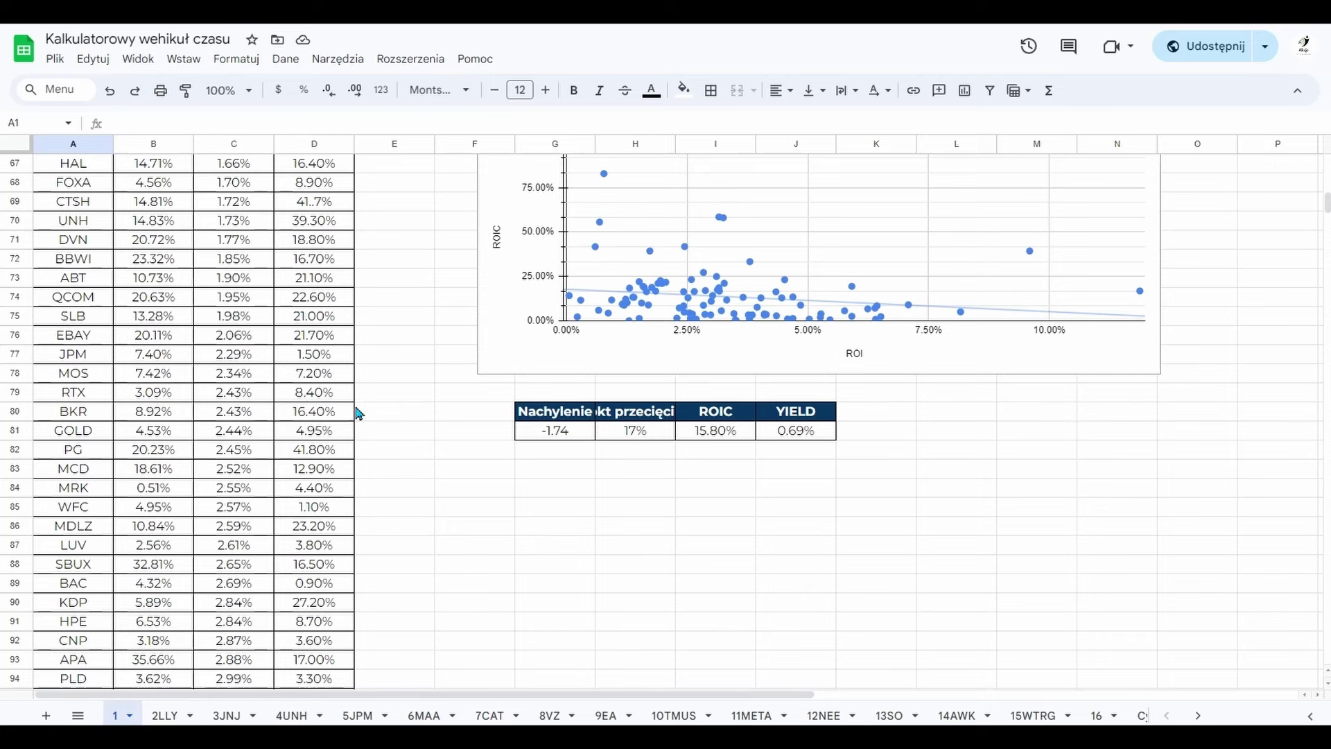
{"action": "scroll", "coordinate": [367, 466], "scroll_direction": "up", "scroll_amount": 10}
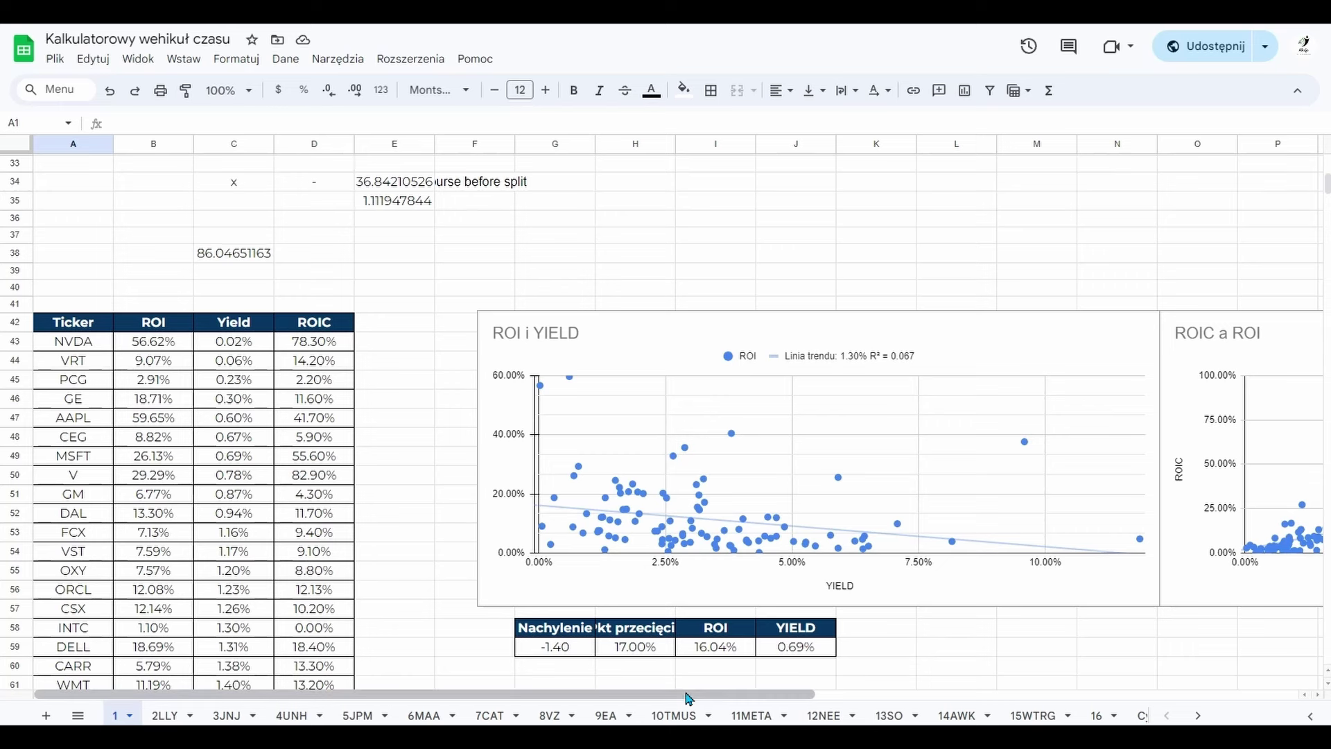
Examine the ROIC a ROI chart's trend line and R², and compare it with the ROI i YIELD and ROIC a YIELD charts.
{"action": "left_click_drag", "start_coordinate": [690, 698], "coordinate": [1050, 687]}
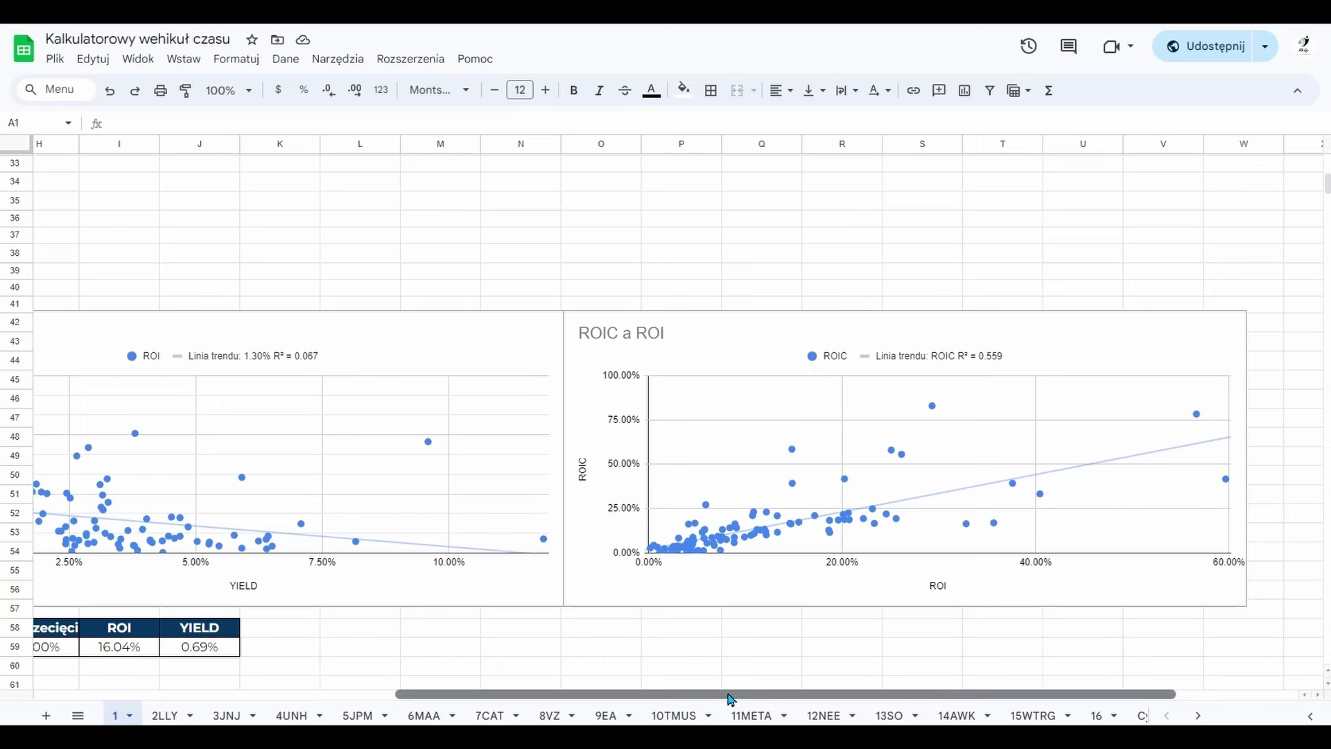
{"action": "left_click_drag", "start_coordinate": [731, 695], "coordinate": [358, 695]}
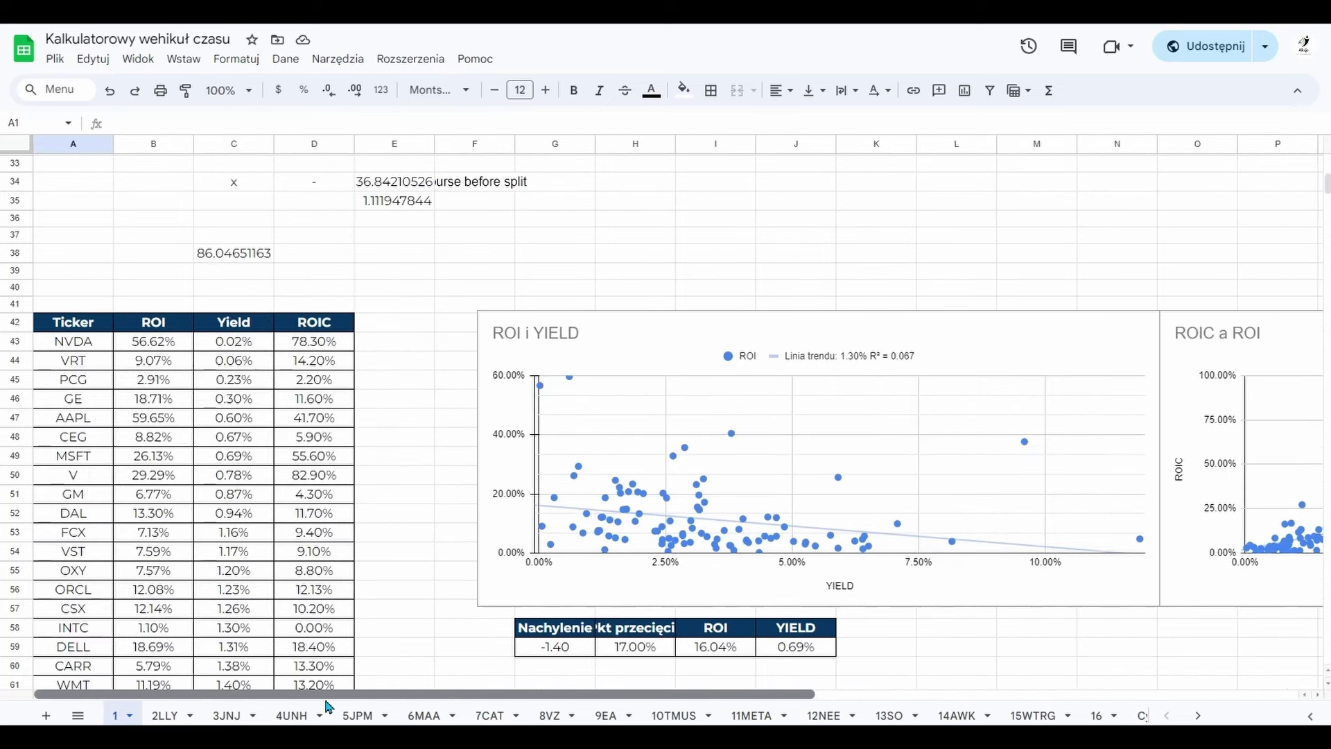
{"action": "scroll", "coordinate": [429, 533], "scroll_direction": "down", "scroll_amount": 5}
{"action": "scroll", "coordinate": [430, 533], "scroll_direction": "down", "scroll_amount": 5}
{"action": "scroll", "coordinate": [430, 527], "scroll_direction": "up", "scroll_amount": 5}
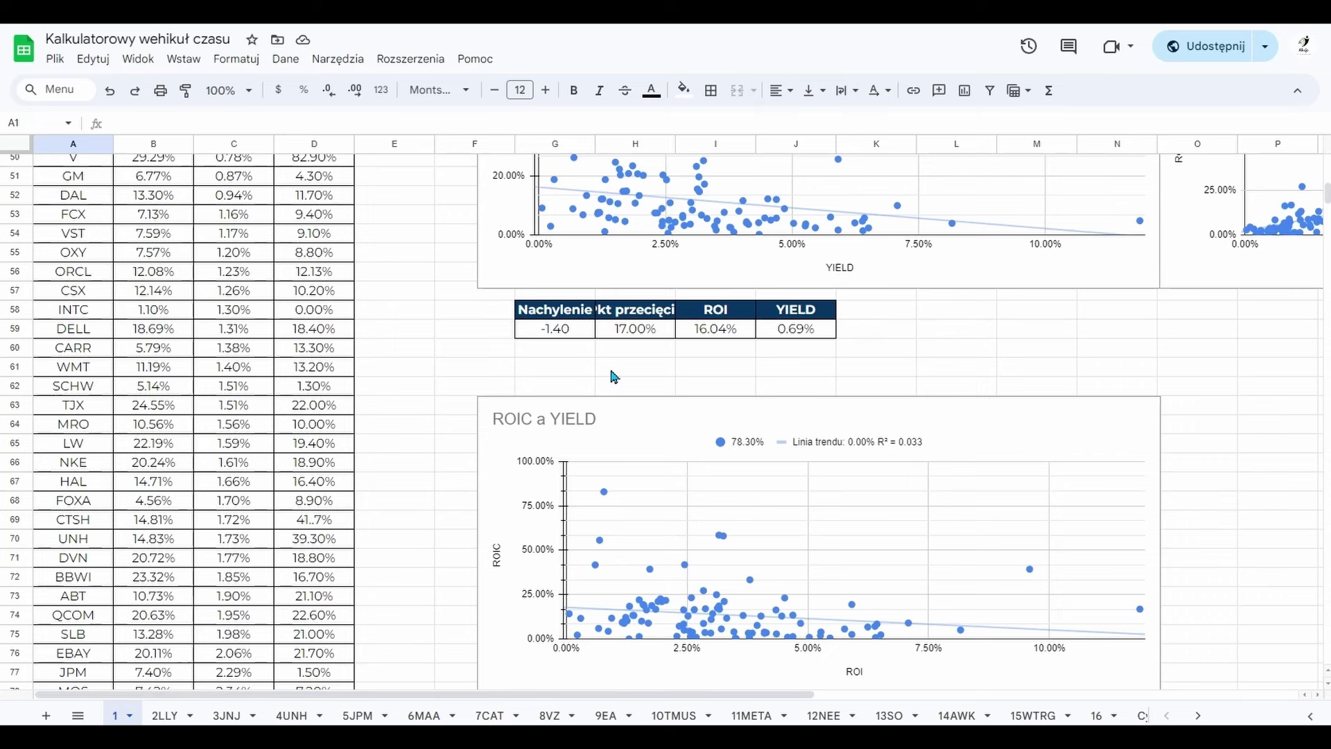
{"action": "scroll", "coordinate": [584, 382], "scroll_direction": "up", "scroll_amount": 5}
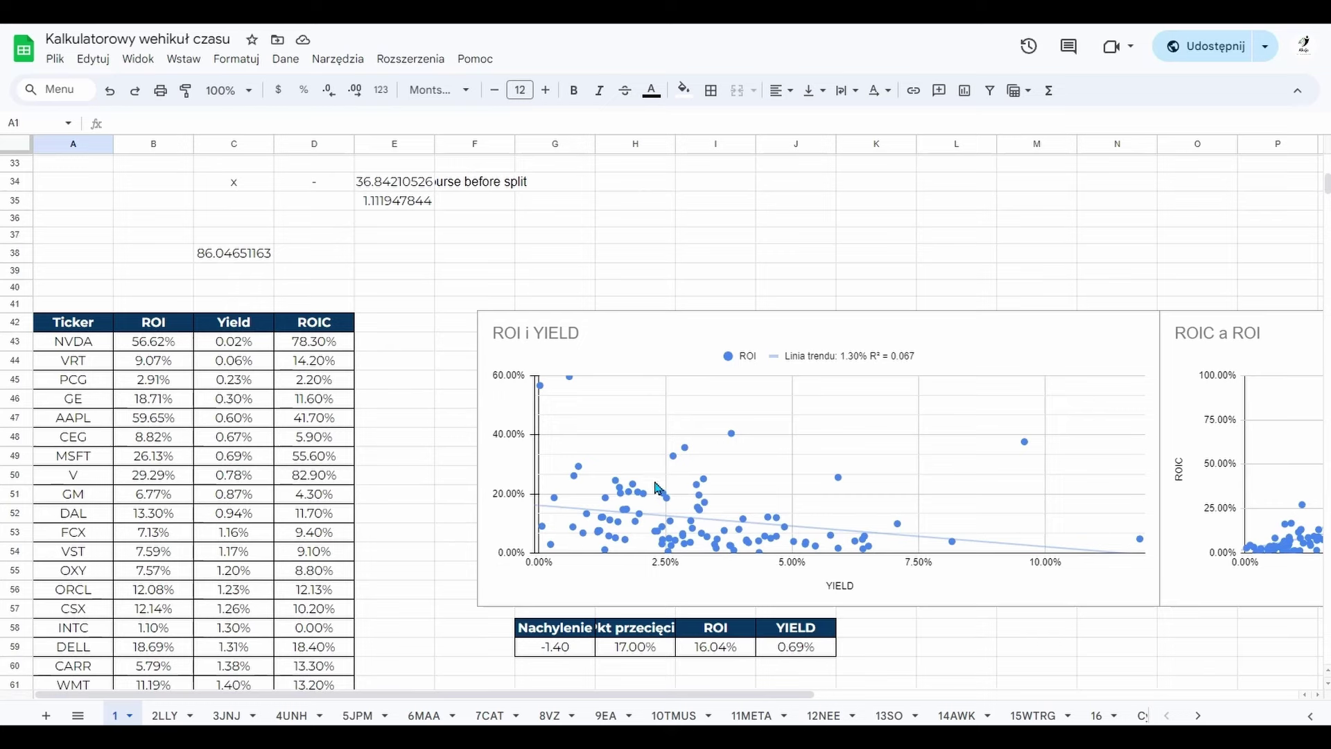
{"action": "scroll", "coordinate": [652, 485], "scroll_direction": "down", "scroll_amount": 5}
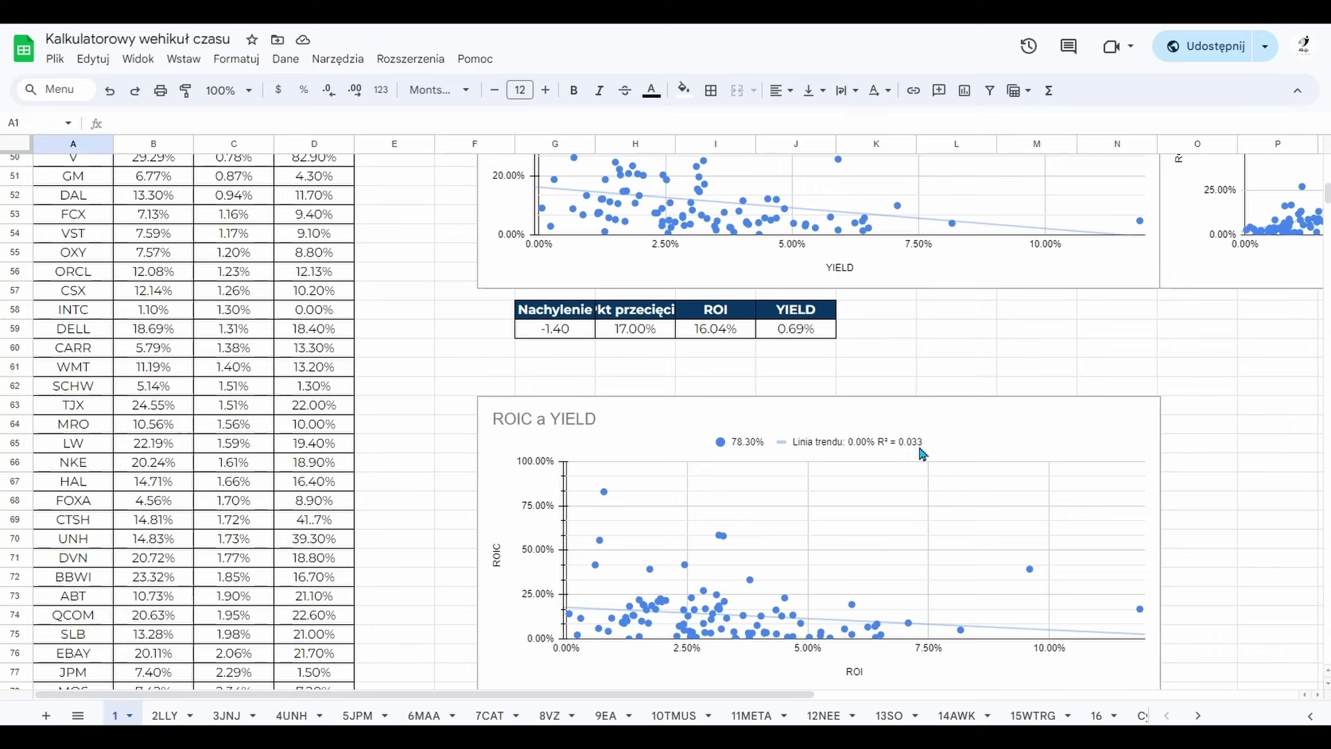
{"action": "scroll", "coordinate": [922, 454], "scroll_direction": "up", "scroll_amount": 5}
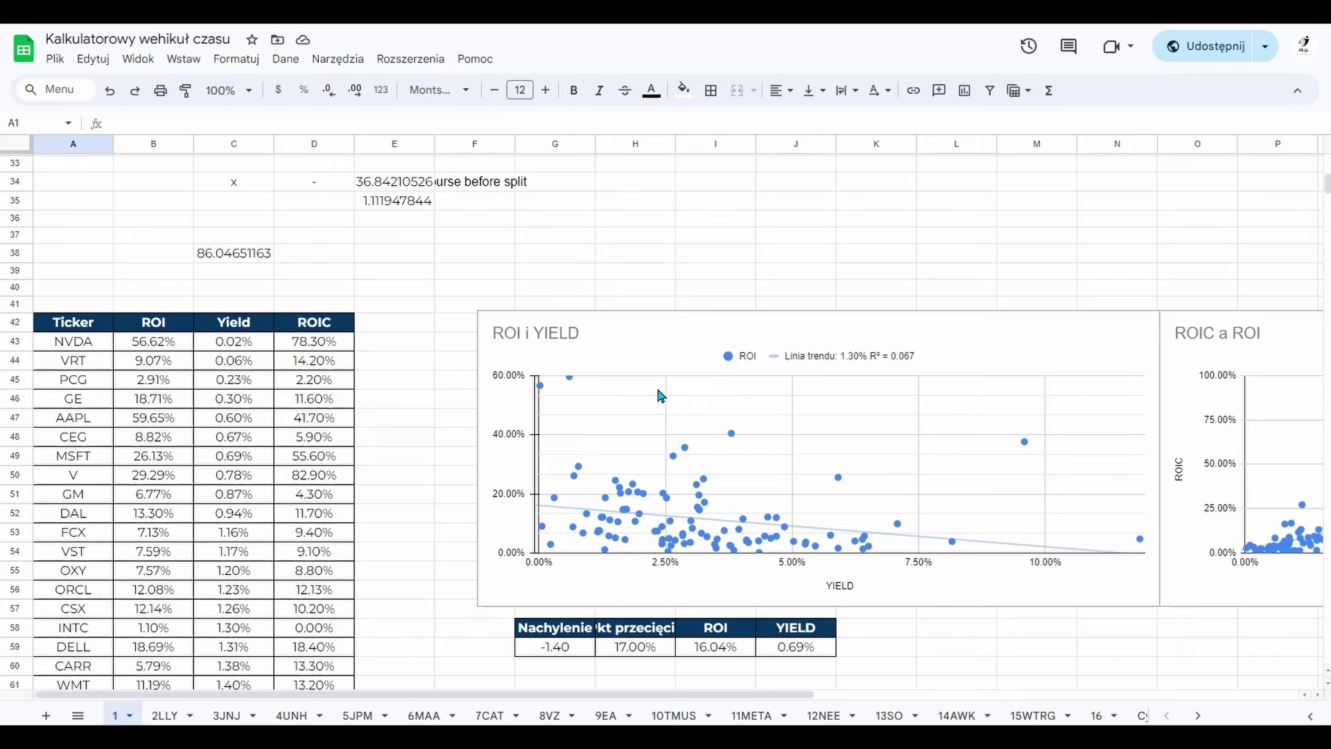
Check the highest-yield tickers at the end of the ROI, Yield and ROIC table.
{"action": "scroll", "coordinate": [399, 437], "scroll_direction": "down", "scroll_amount": 10}
{"action": "scroll", "coordinate": [402, 428], "scroll_direction": "down", "scroll_amount": 11}
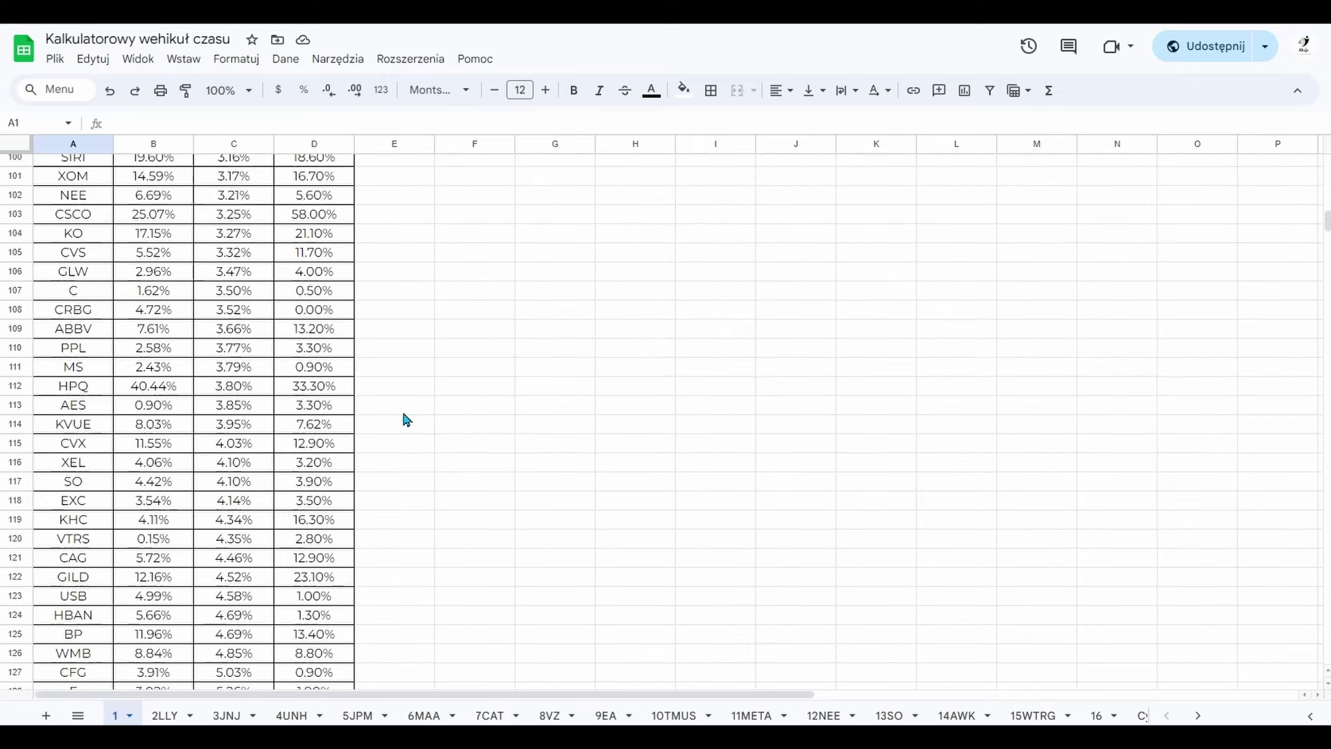
{"action": "scroll", "coordinate": [264, 402], "scroll_direction": "down", "scroll_amount": 6}
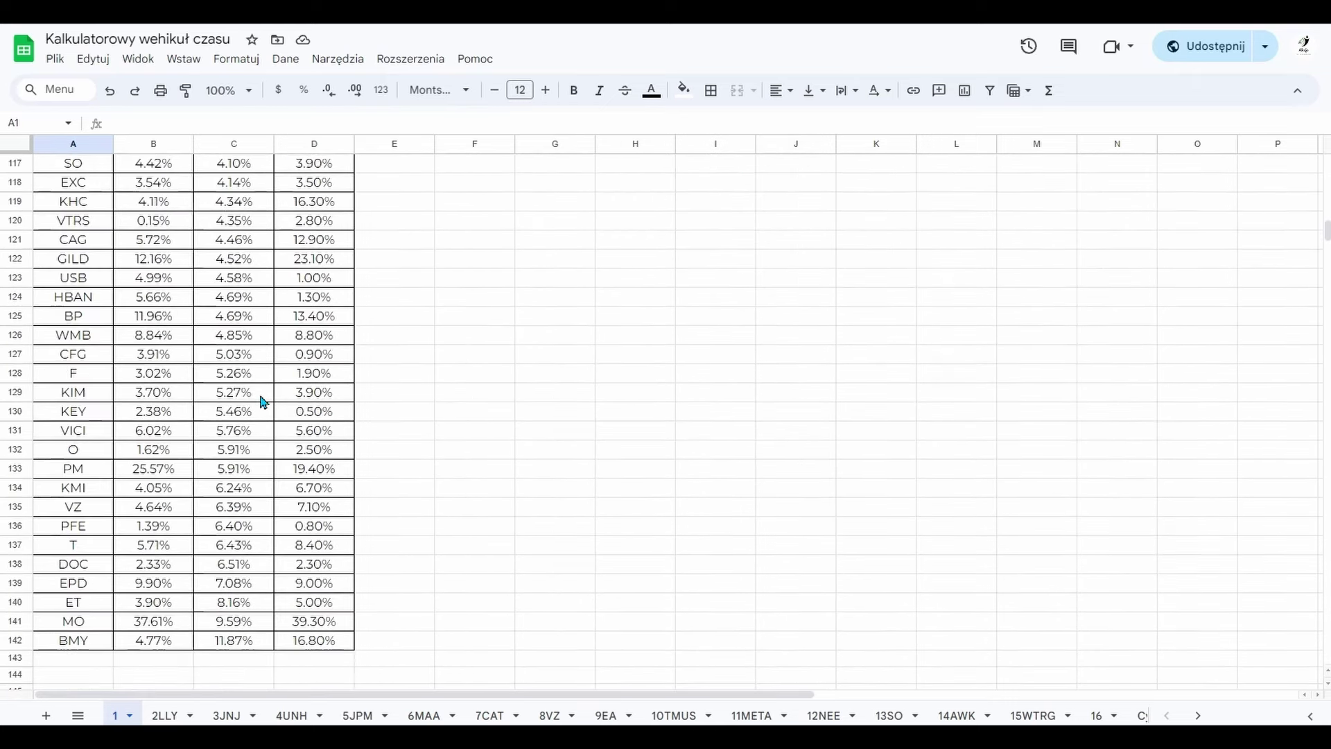
Compare the ROI, Yield and ROIC values of the PM and MO tickers in the table.
{"action": "left_click", "coordinate": [139, 476]}
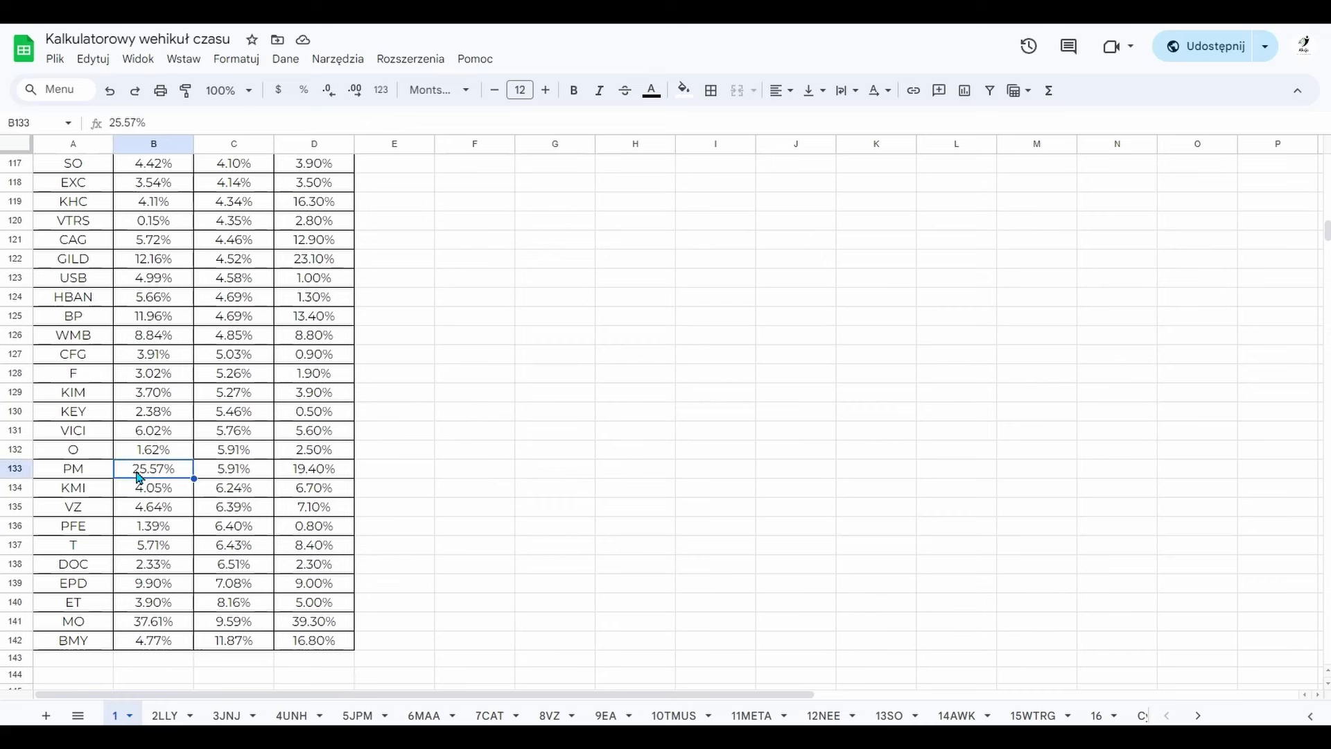
{"action": "left_click", "coordinate": [95, 475]}
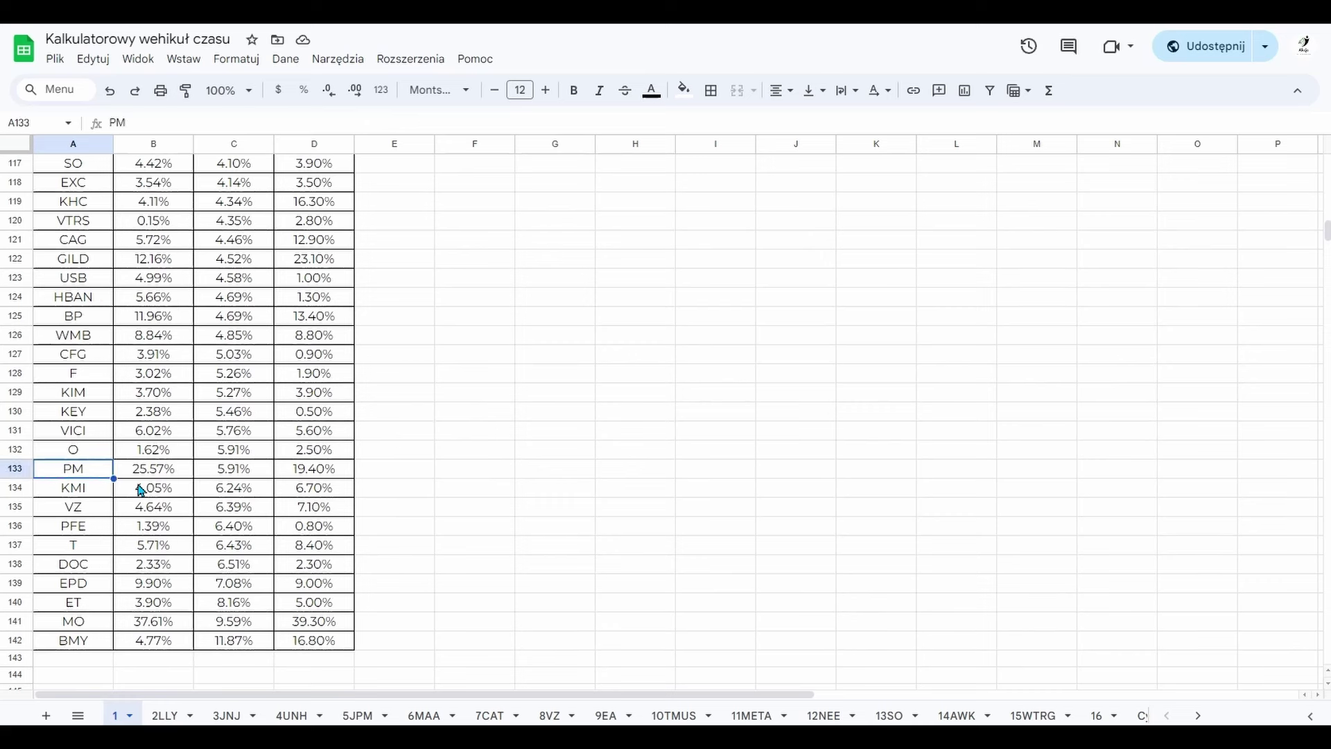
{"action": "left_click", "coordinate": [174, 476]}
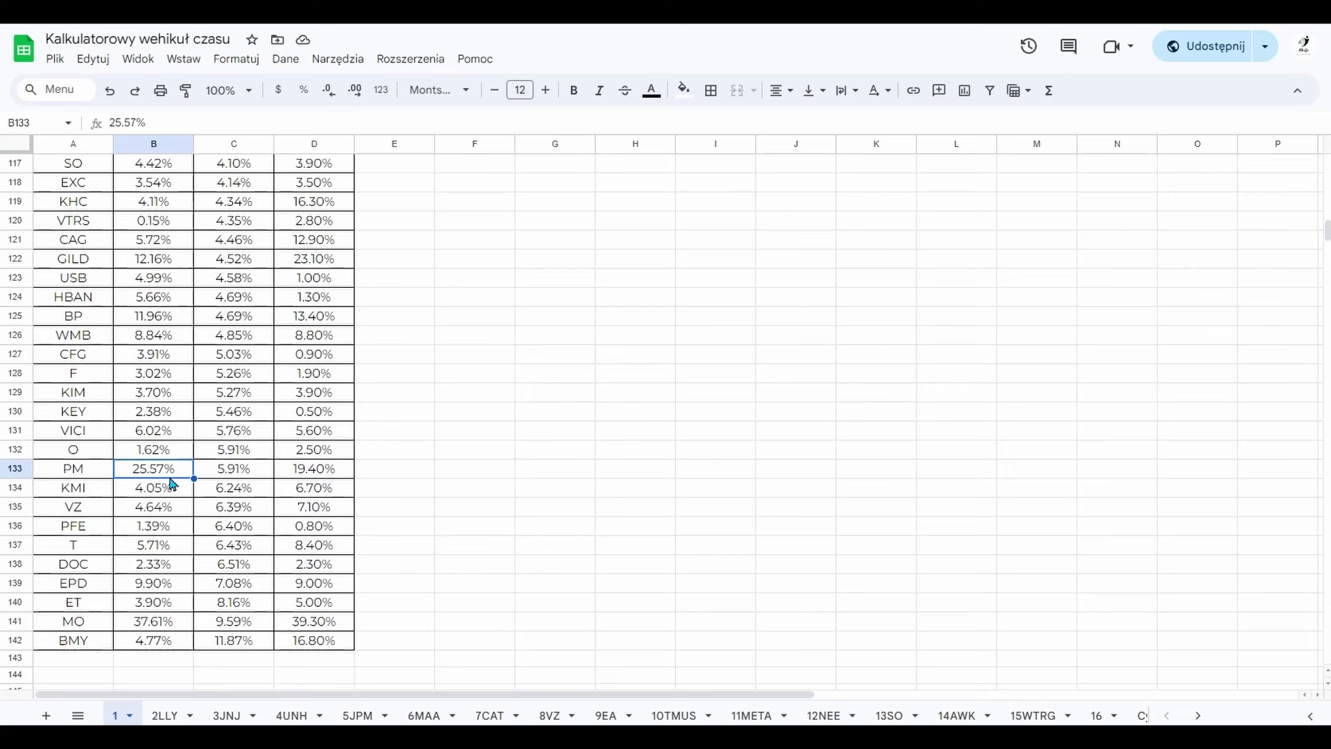
{"action": "left_click", "coordinate": [249, 477]}
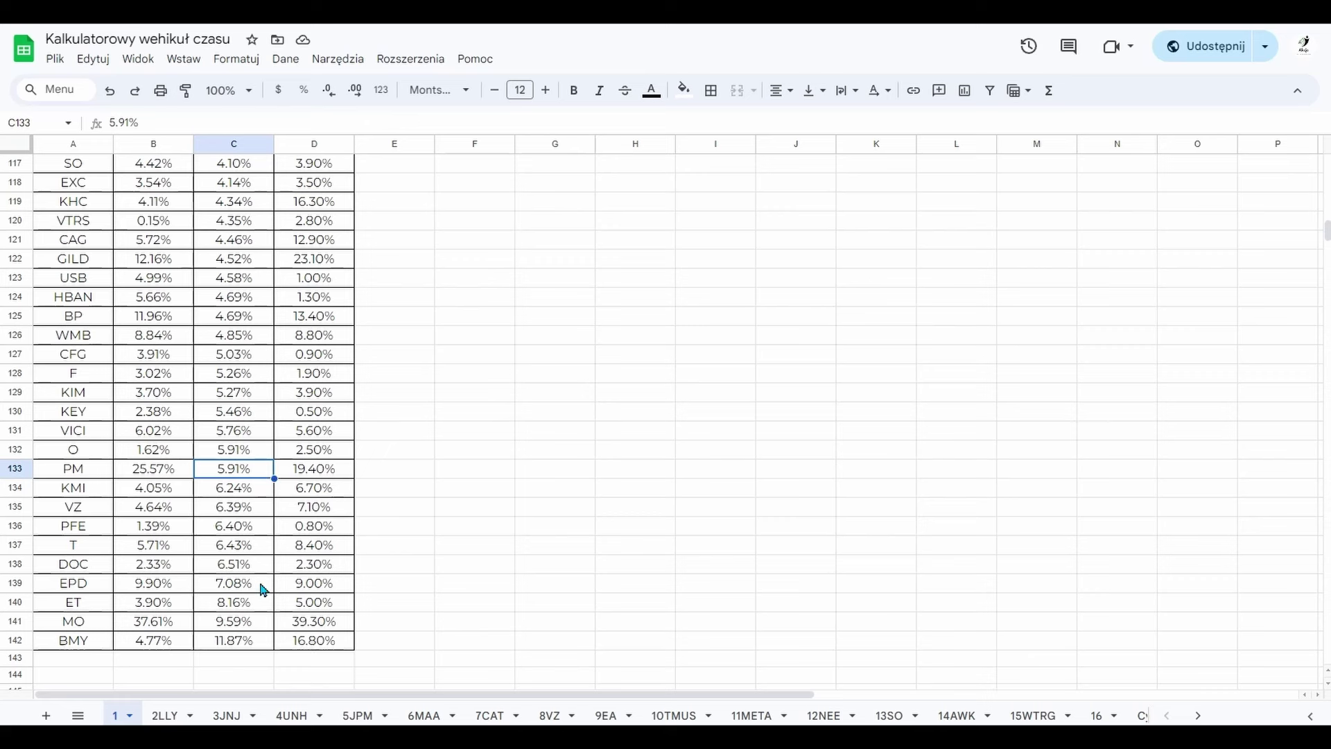
{"action": "left_click", "coordinate": [215, 621]}
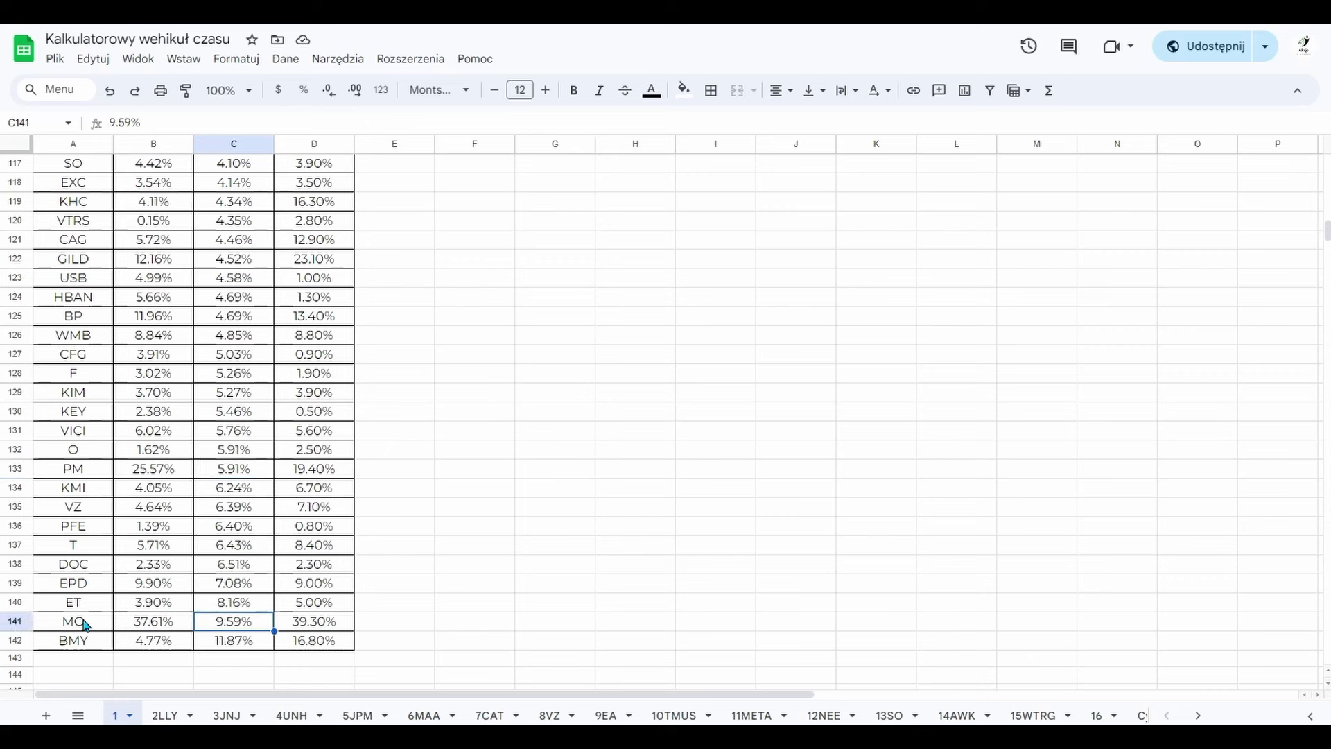
{"action": "left_click", "coordinate": [307, 626]}
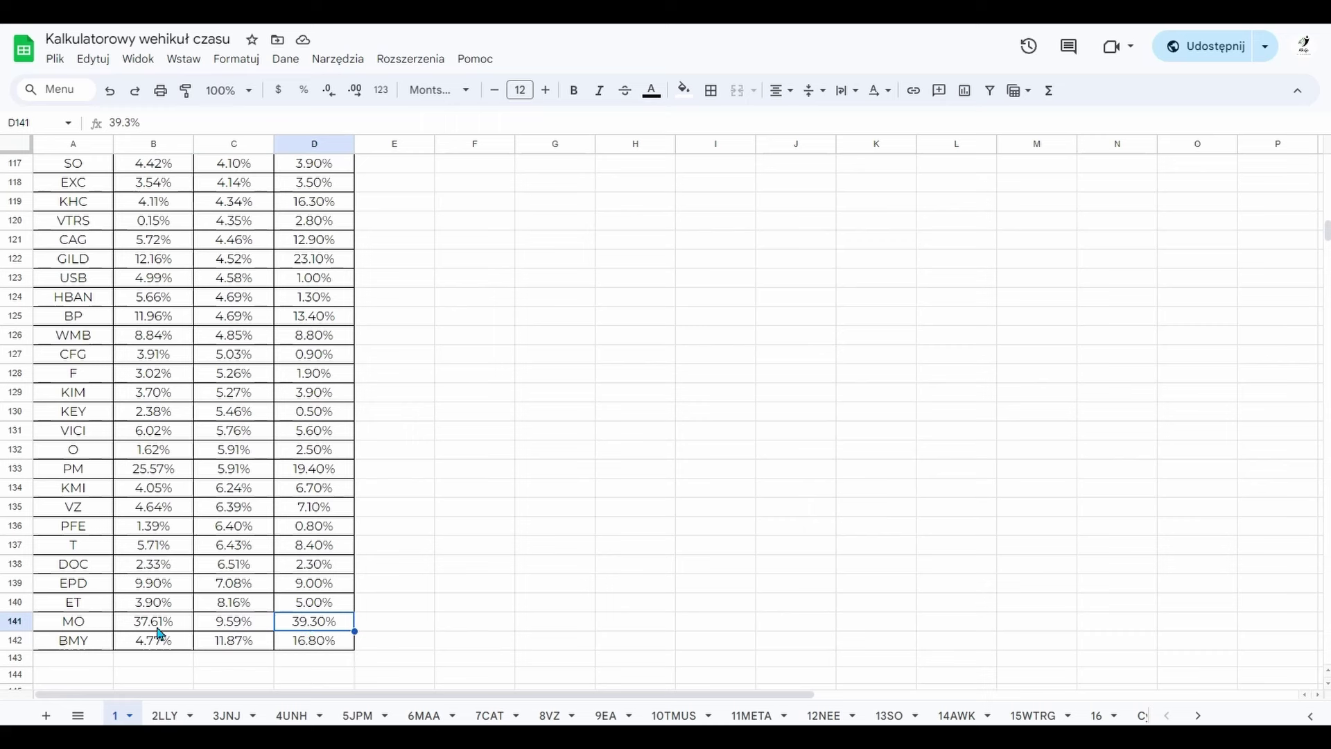
{"action": "left_click", "coordinate": [161, 627]}
{"action": "left_click", "coordinate": [295, 622]}
Return to the start of the calculator sheet and switch to the Wyceny spółek spreadsheet's Historyczne S&P sheet.
{"action": "scroll", "coordinate": [350, 565], "scroll_direction": "up", "scroll_amount": 15}
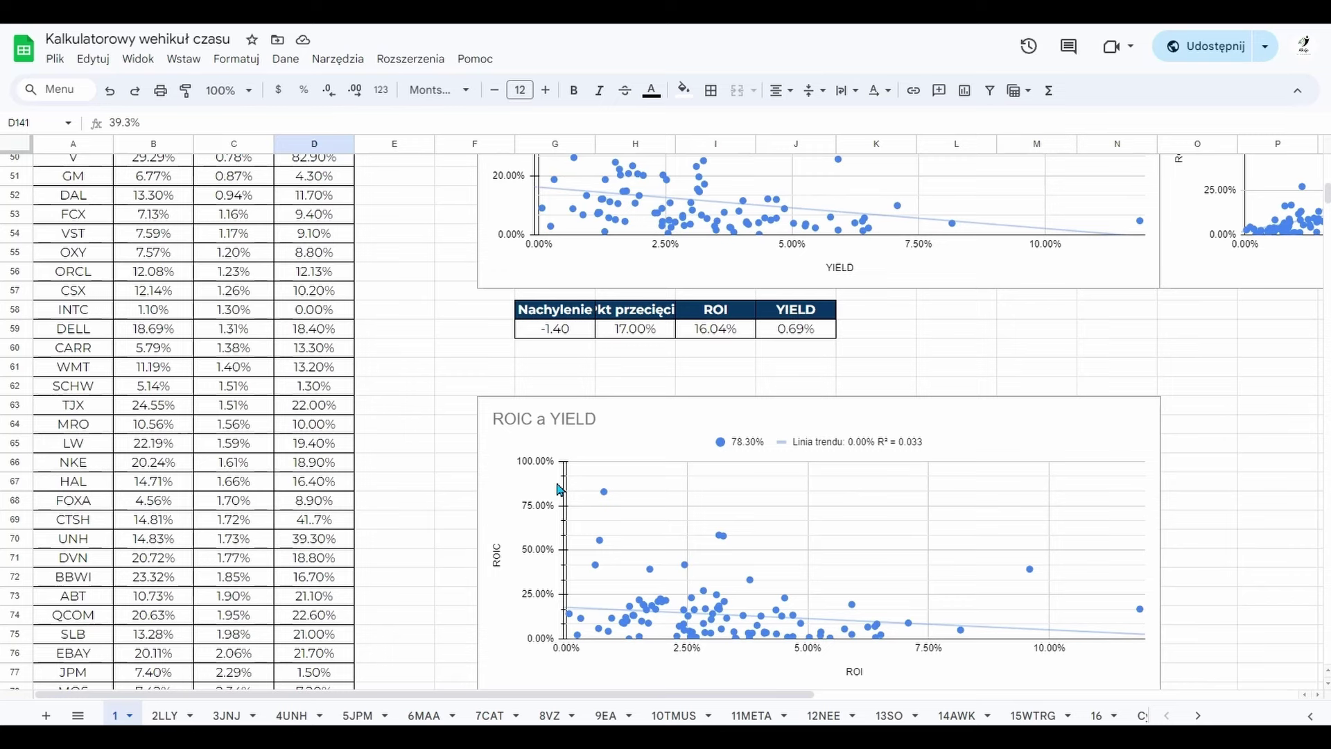
{"action": "scroll", "coordinate": [560, 489], "scroll_direction": "up", "scroll_amount": 15}
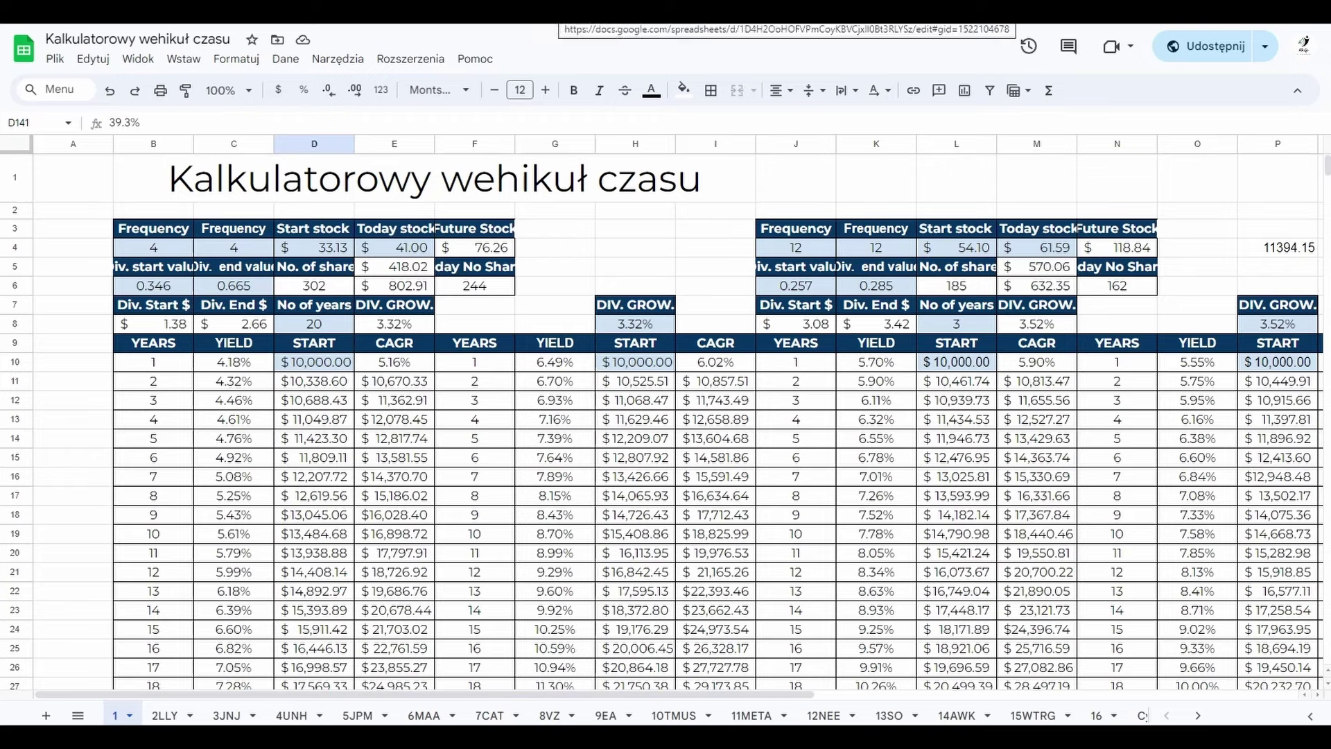
{"action": "key", "text": "ctrl+Tab"}
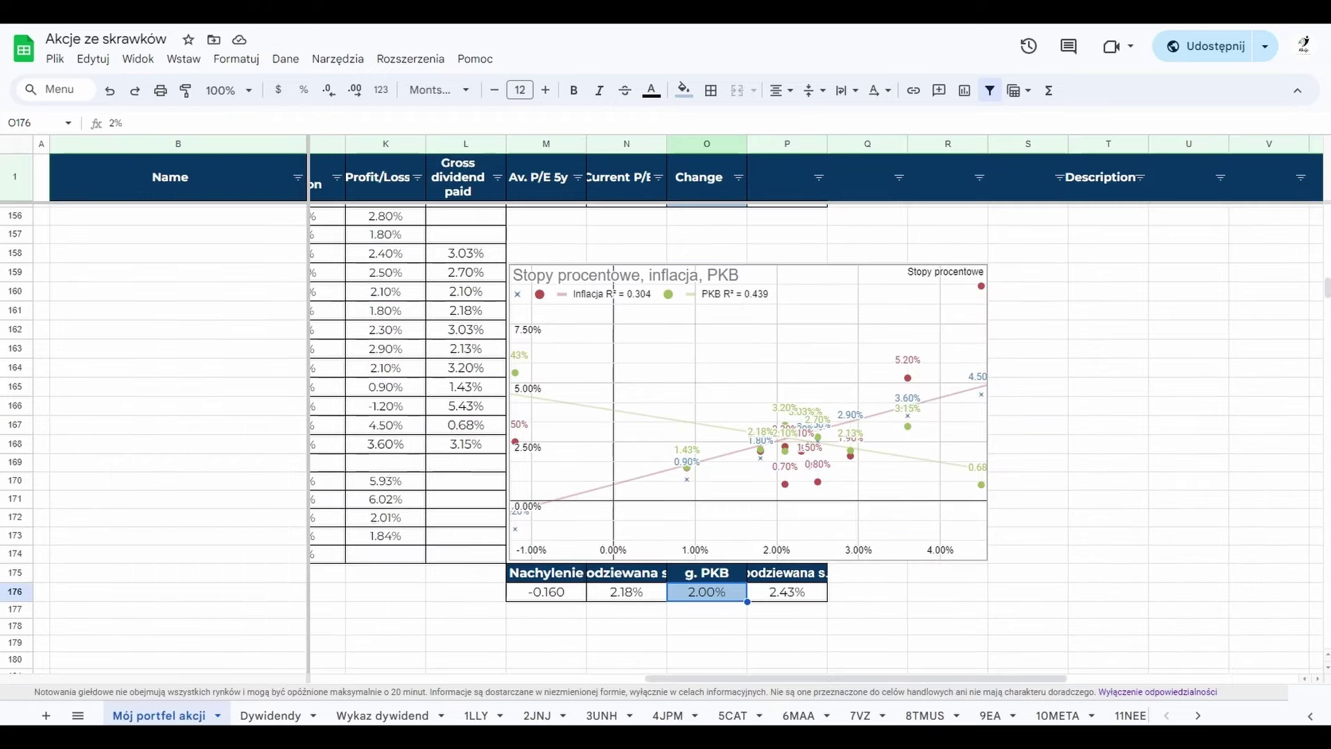
{"action": "key", "text": "ctrl+Tab"}
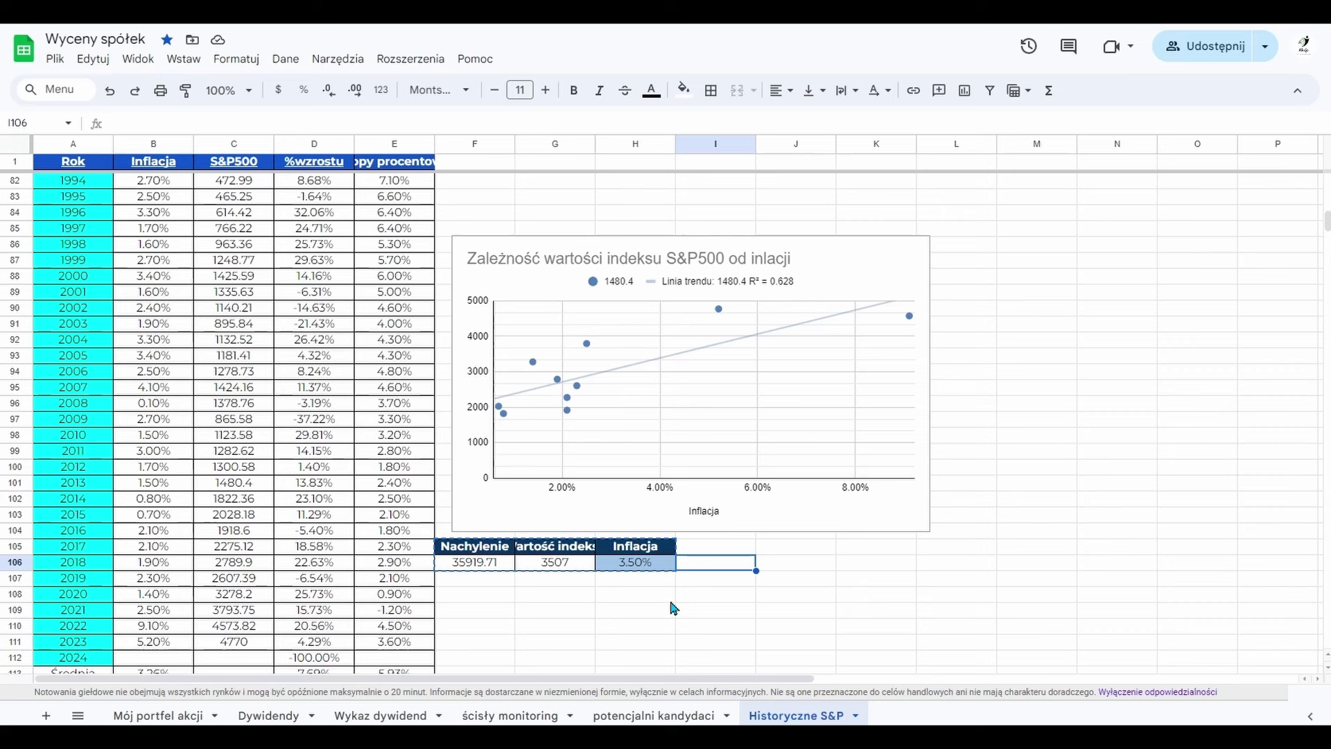
Set the Inflacja value in H106 to 2% and inspect the index value formula in G106.
{"action": "key", "text": "Left"}
{"action": "key", "text": "Down"}
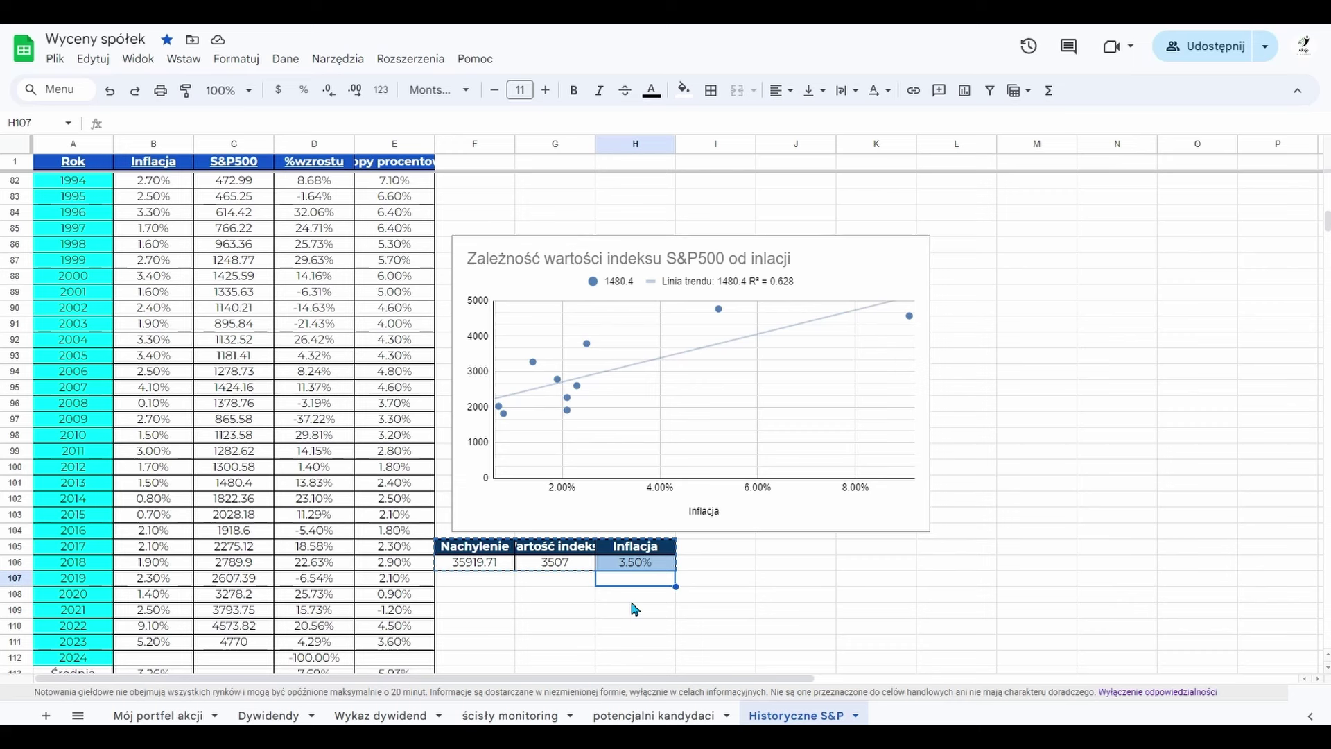
{"action": "left_click", "coordinate": [643, 565]}
{"action": "type", "text": "2"}
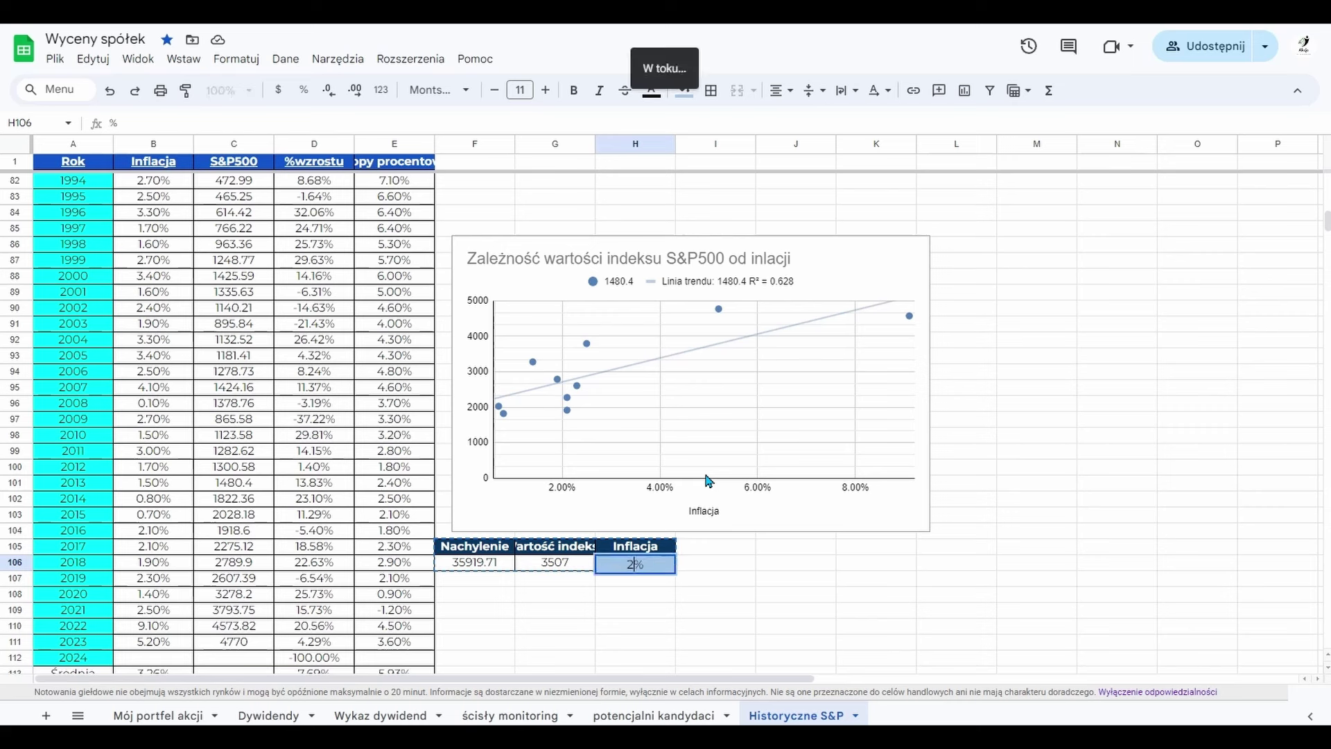
{"action": "key", "text": "Return"}
{"action": "key", "text": "Up"}
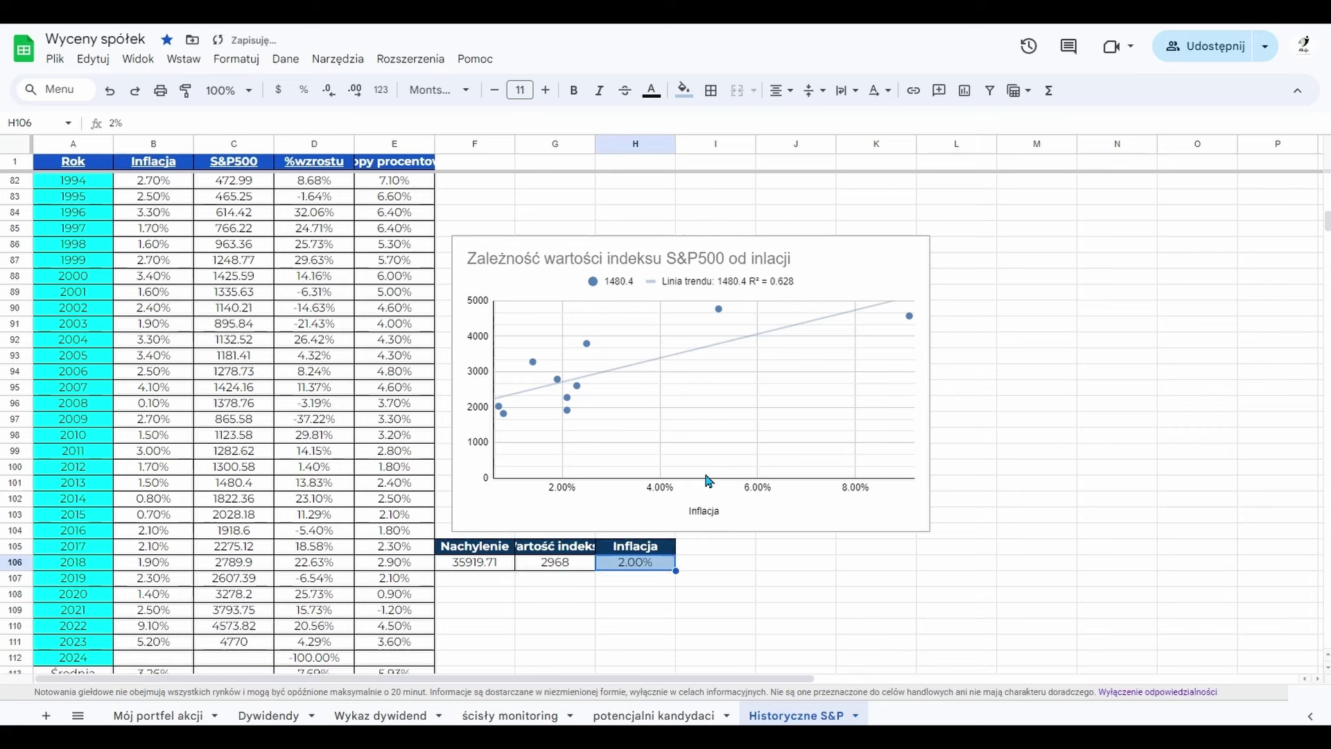
{"action": "key", "text": "Left"}
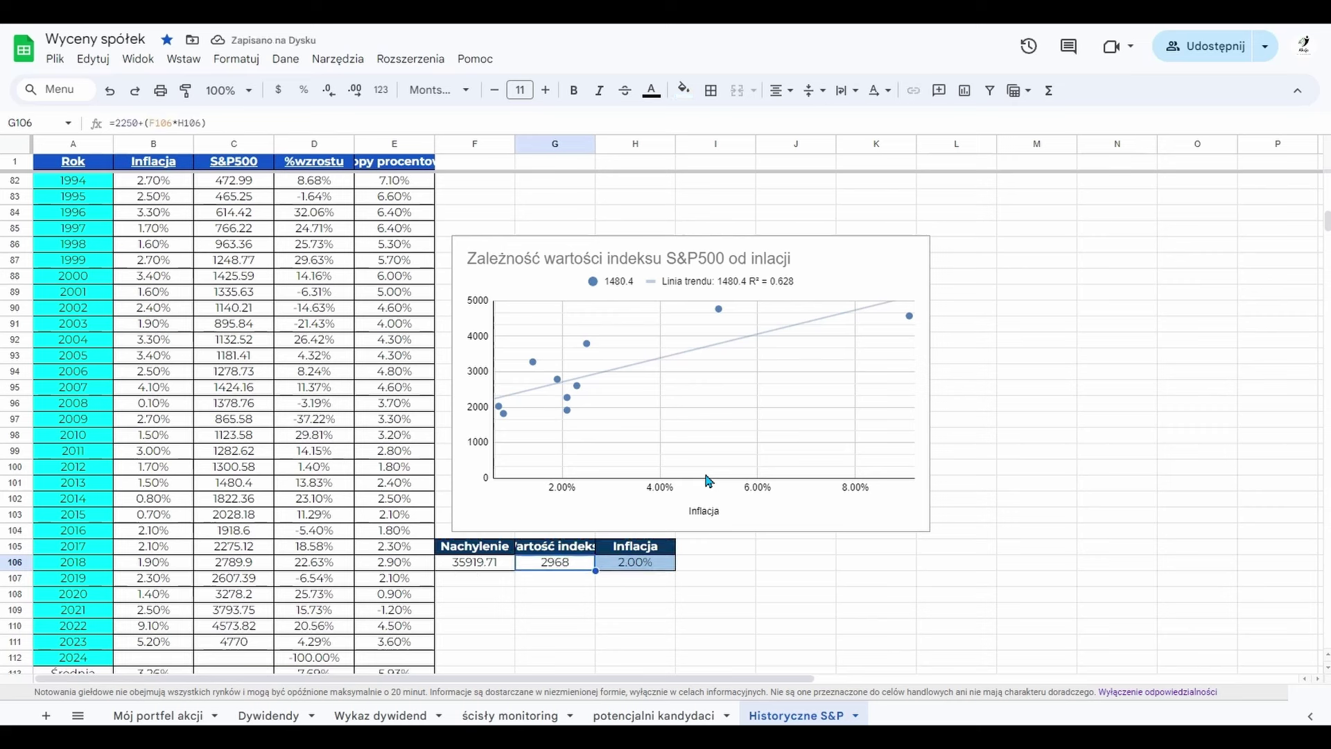
Test the index value estimate with Inflacja in H106 set to 1%, followed by 9%.
{"action": "key", "text": "Right"}
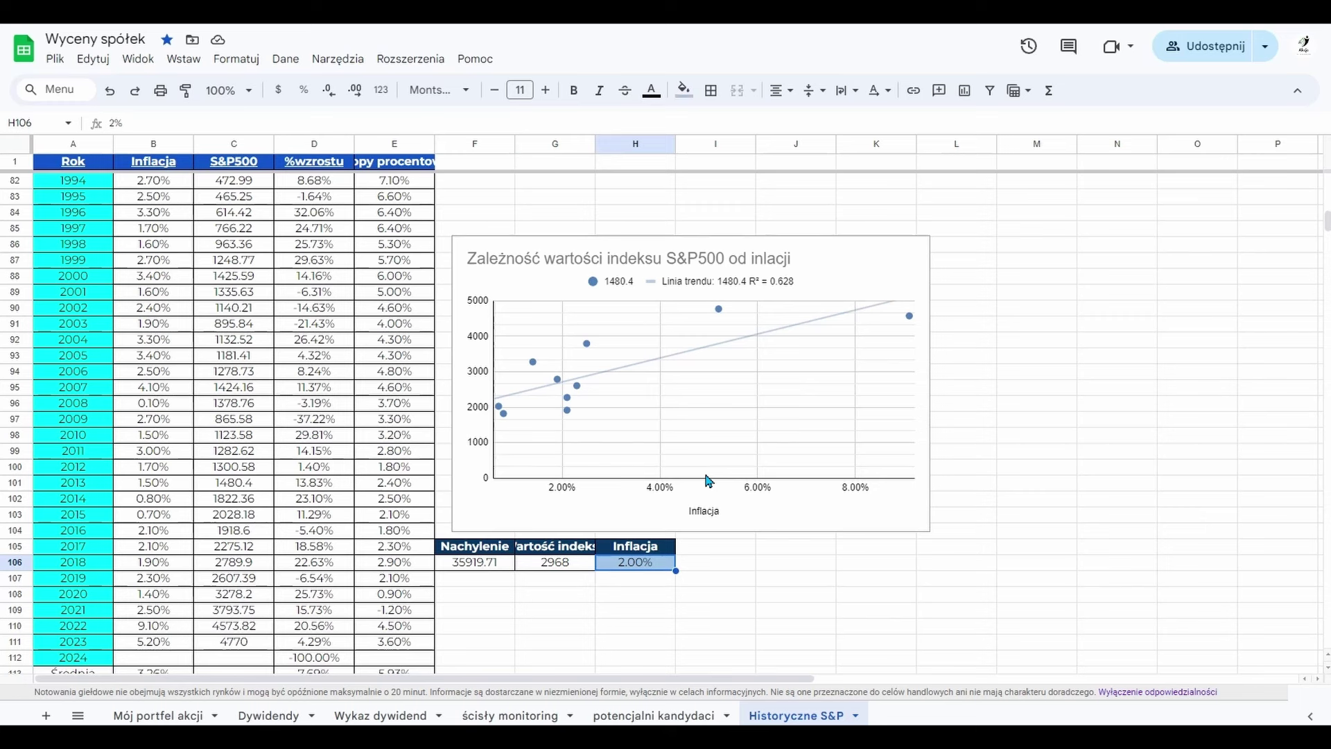
{"action": "type", "text": "1%"}
{"action": "key", "text": "Return"}
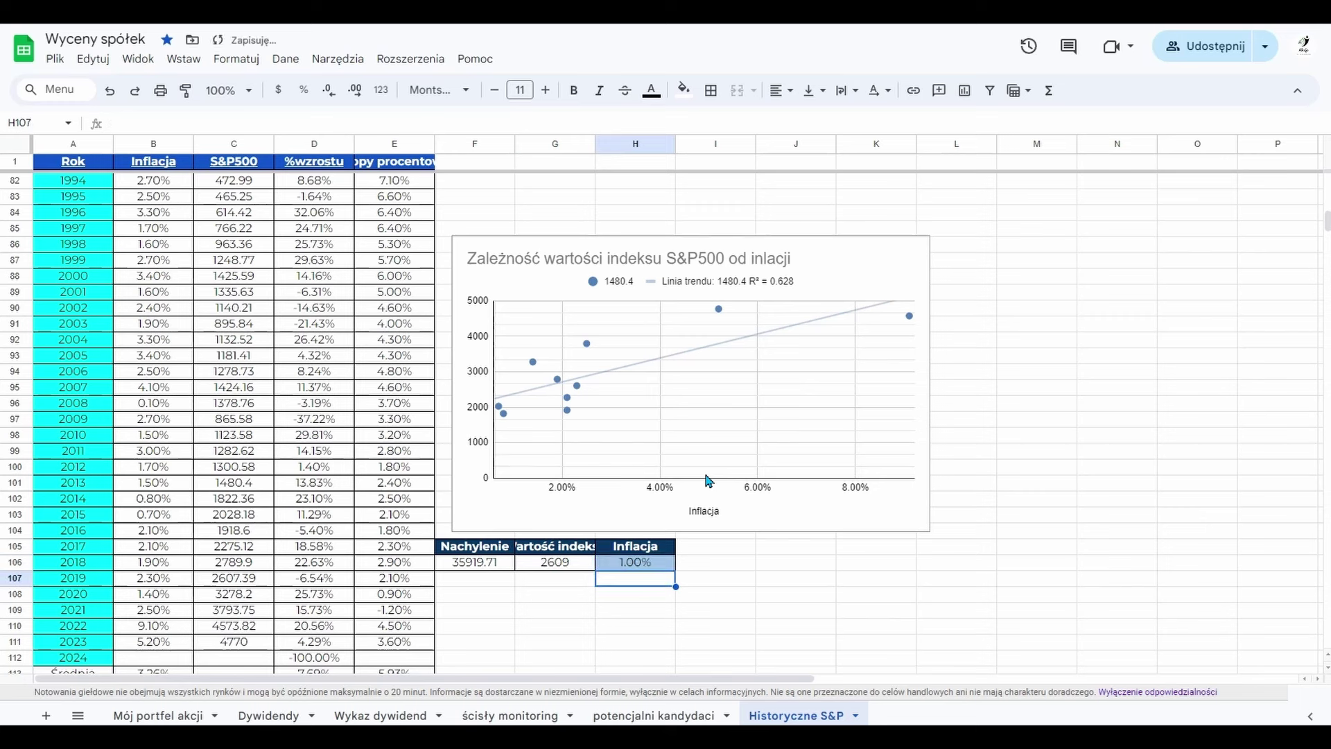
{"action": "key", "text": "Up"}
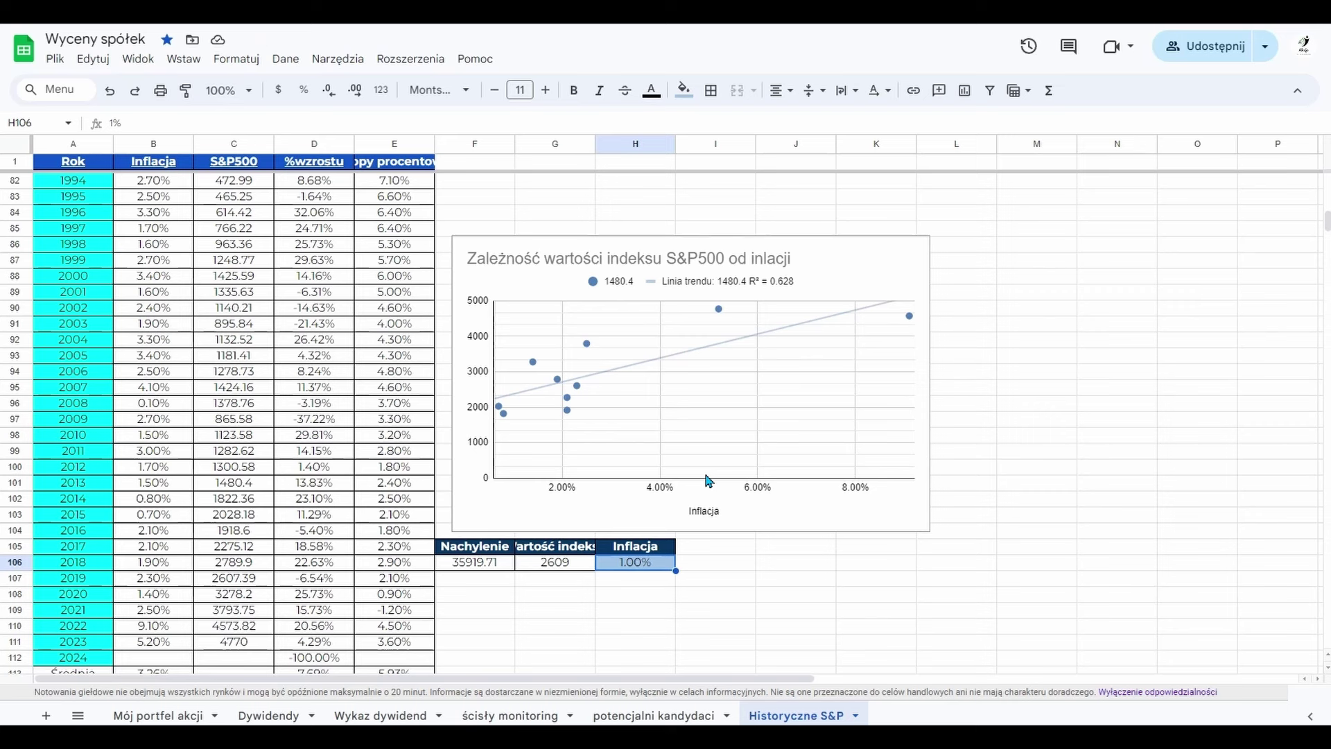
{"action": "type", "text": "9"}
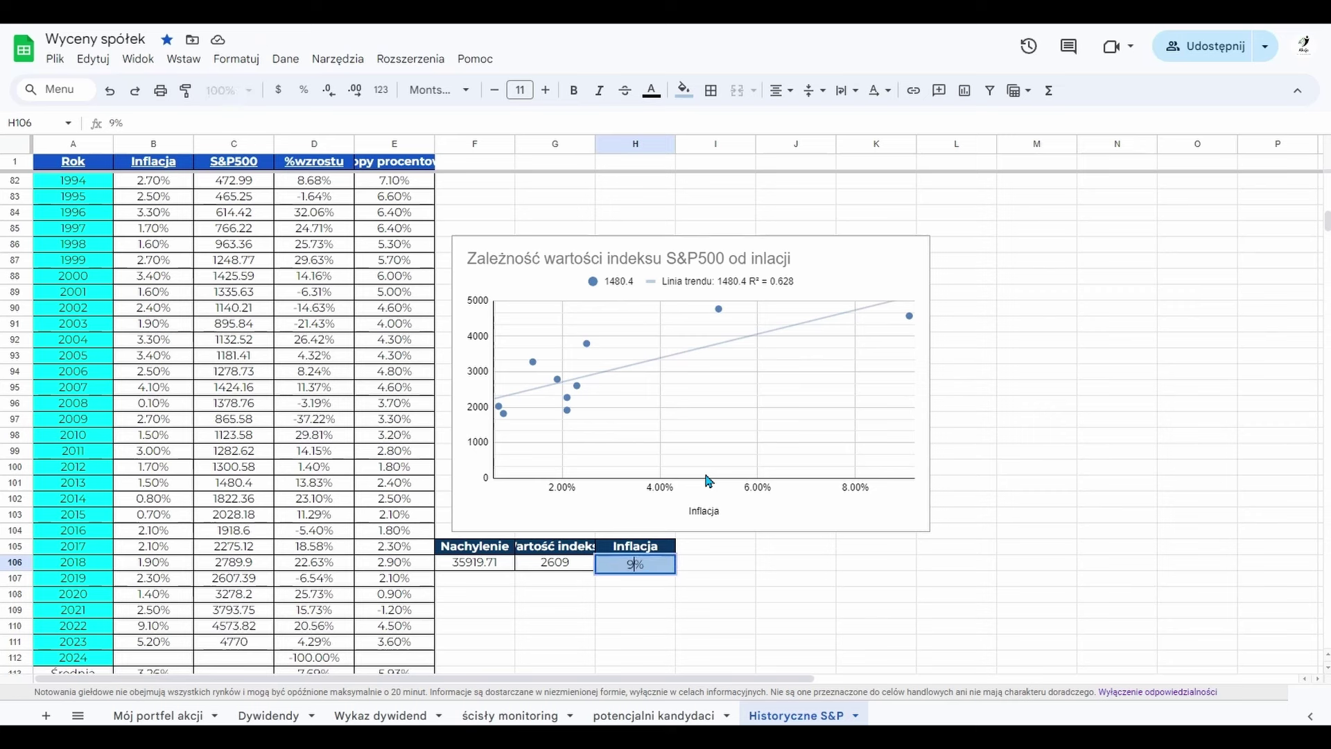
{"action": "key", "text": "Return"}
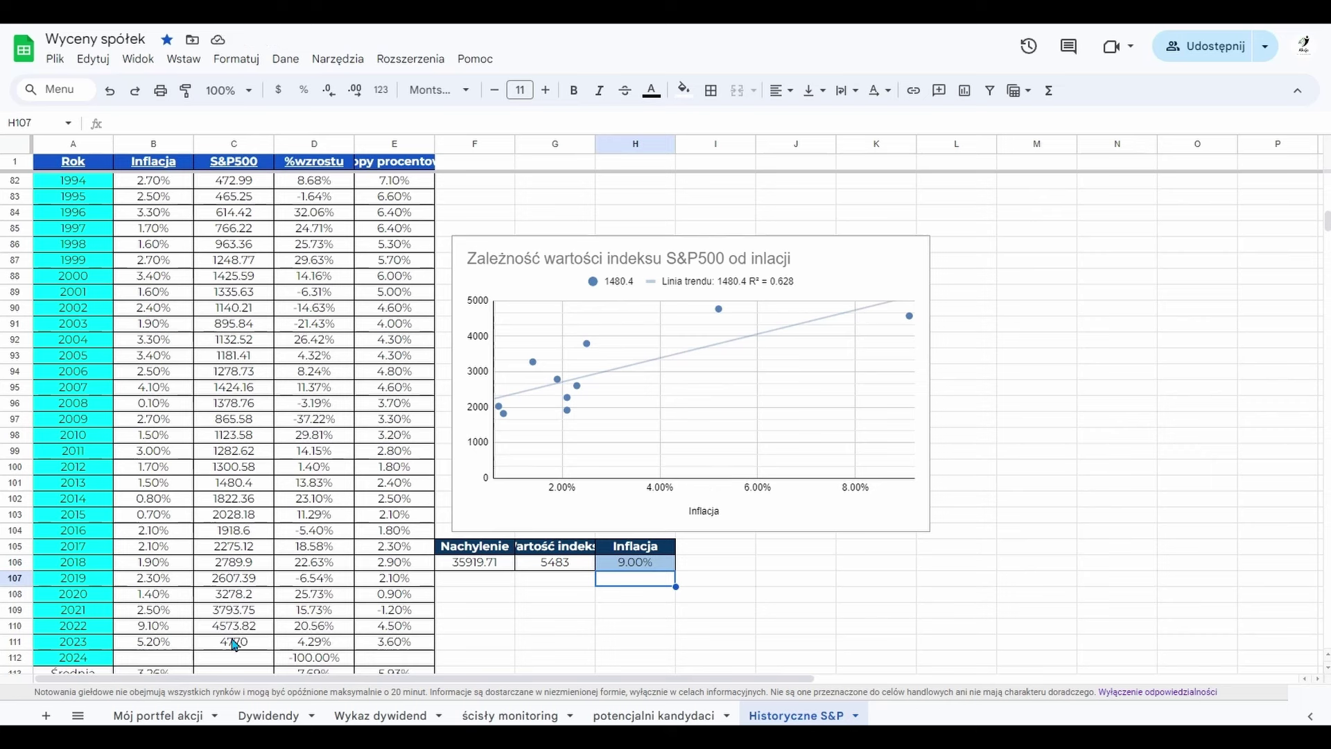
Check the 2022 and 2023 inflation figures and set the Inflacja value in H106 to 5.2%.
{"action": "left_click", "coordinate": [141, 623]}
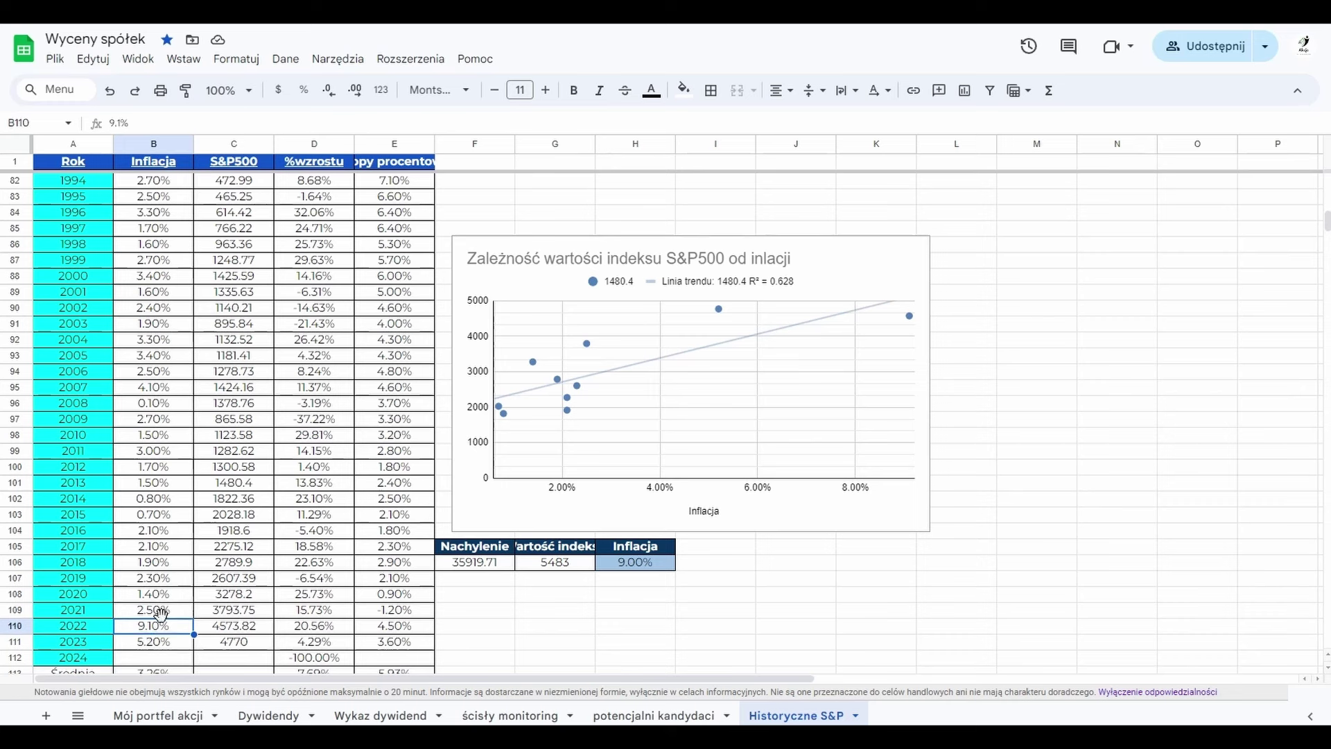
{"action": "left_click", "coordinate": [175, 643]}
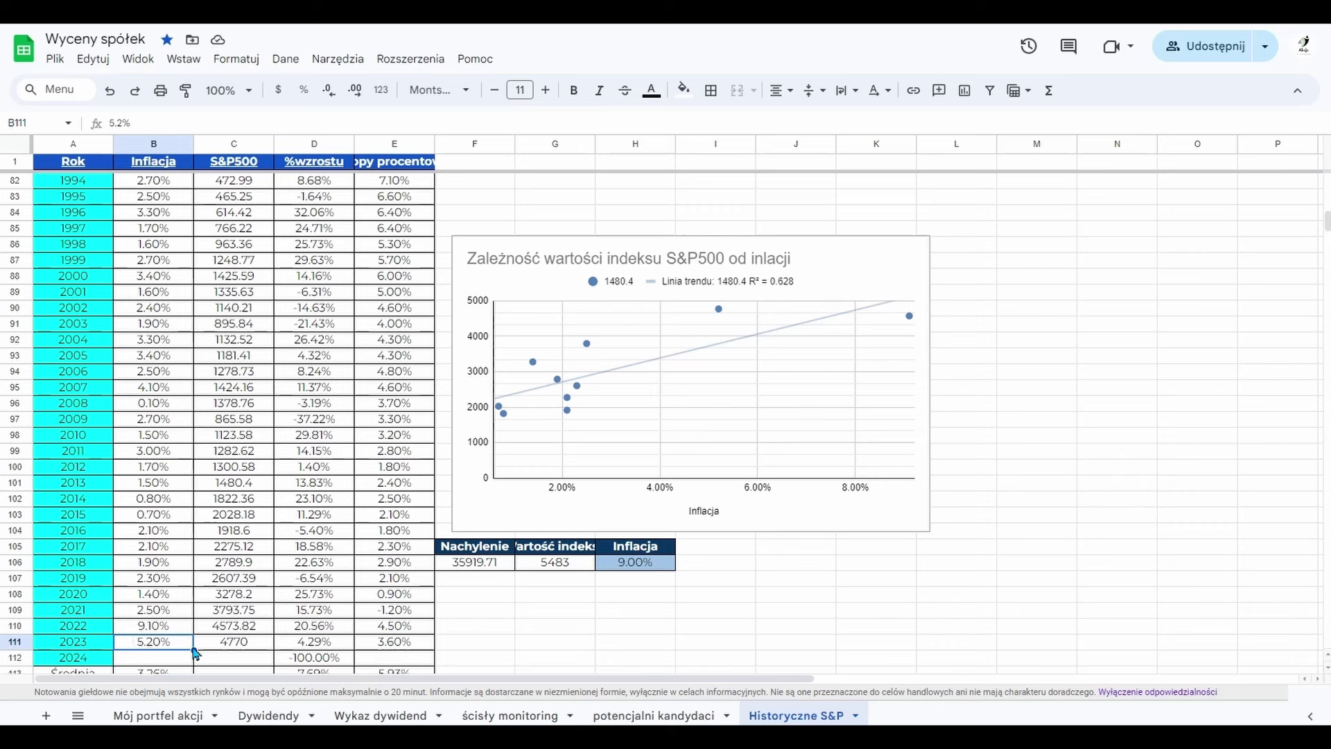
{"action": "left_click", "coordinate": [656, 565]}
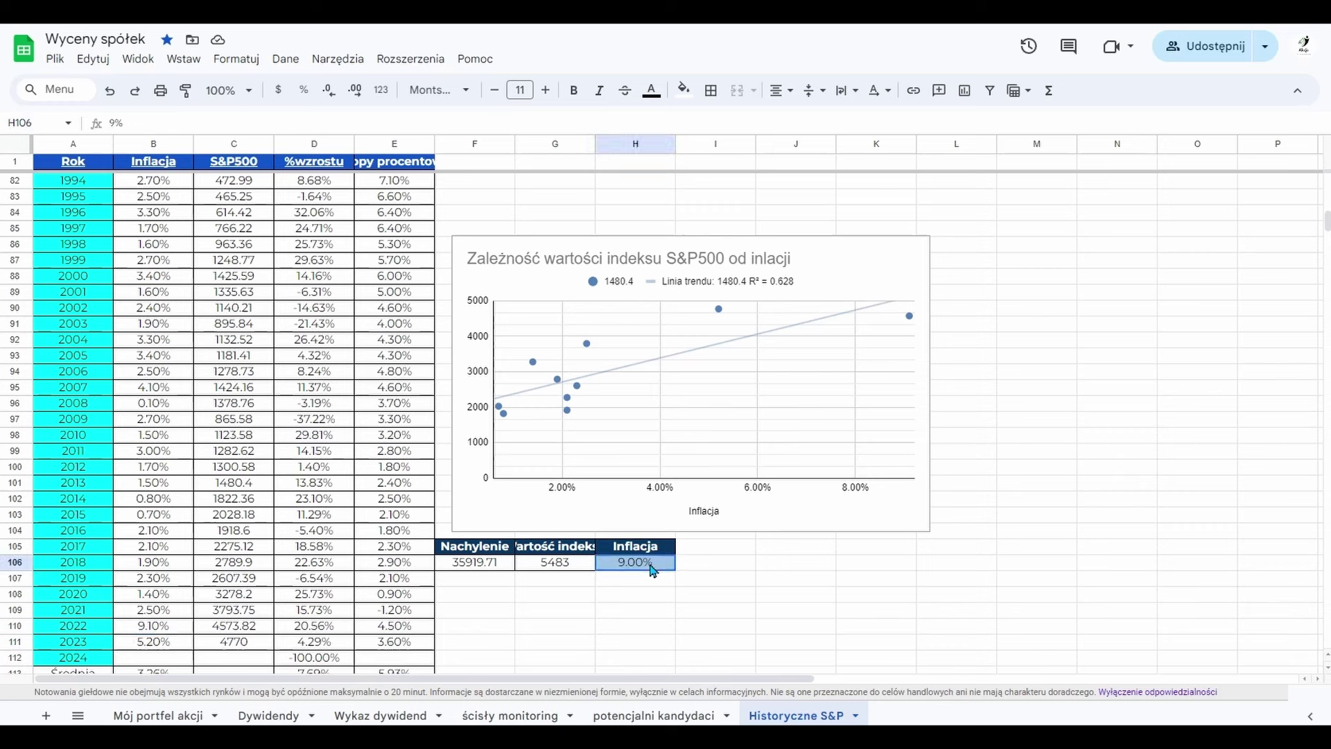
{"action": "type", "text": "5.2"}
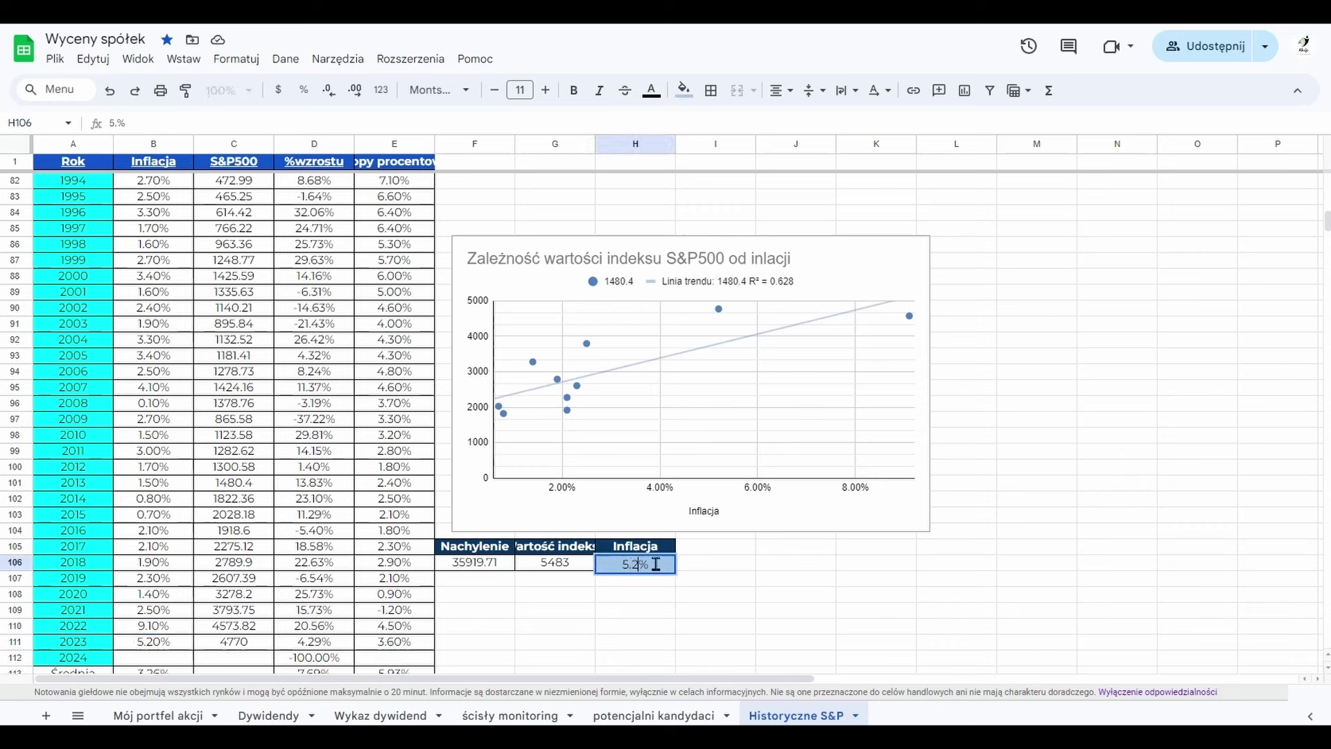
{"action": "key", "text": "Return"}
Set the Inflacja value in H106 to 2.5%.
{"action": "left_click", "coordinate": [657, 565]}
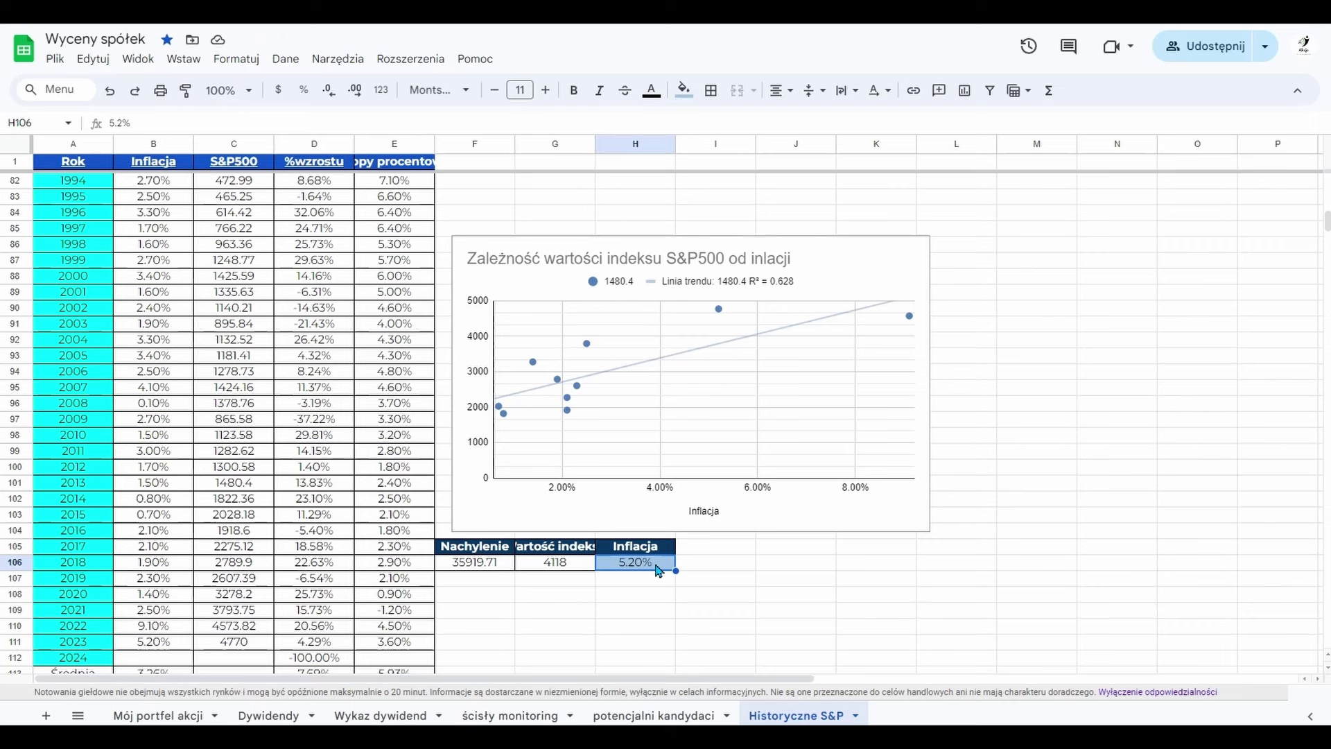
{"action": "type", "text": "2.5%"}
{"action": "key", "text": "Return"}
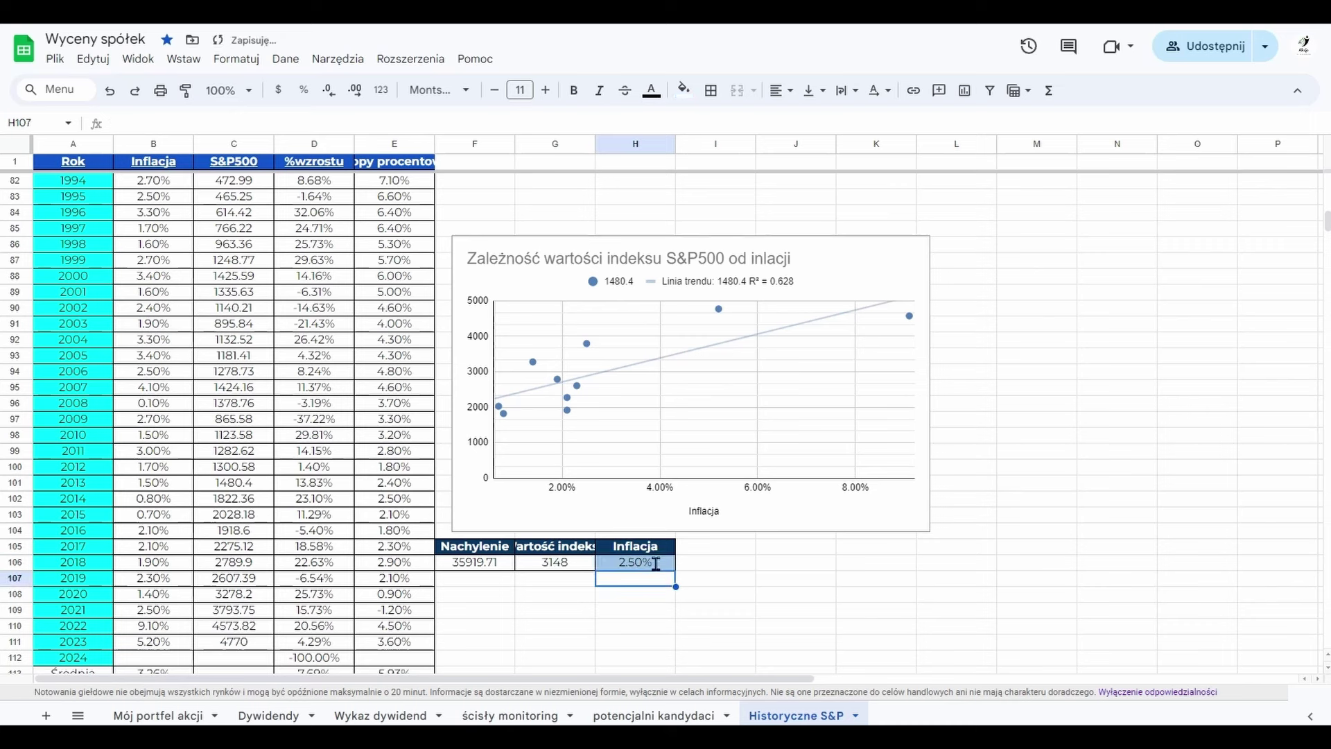
{"action": "left_click", "coordinate": [655, 563]}
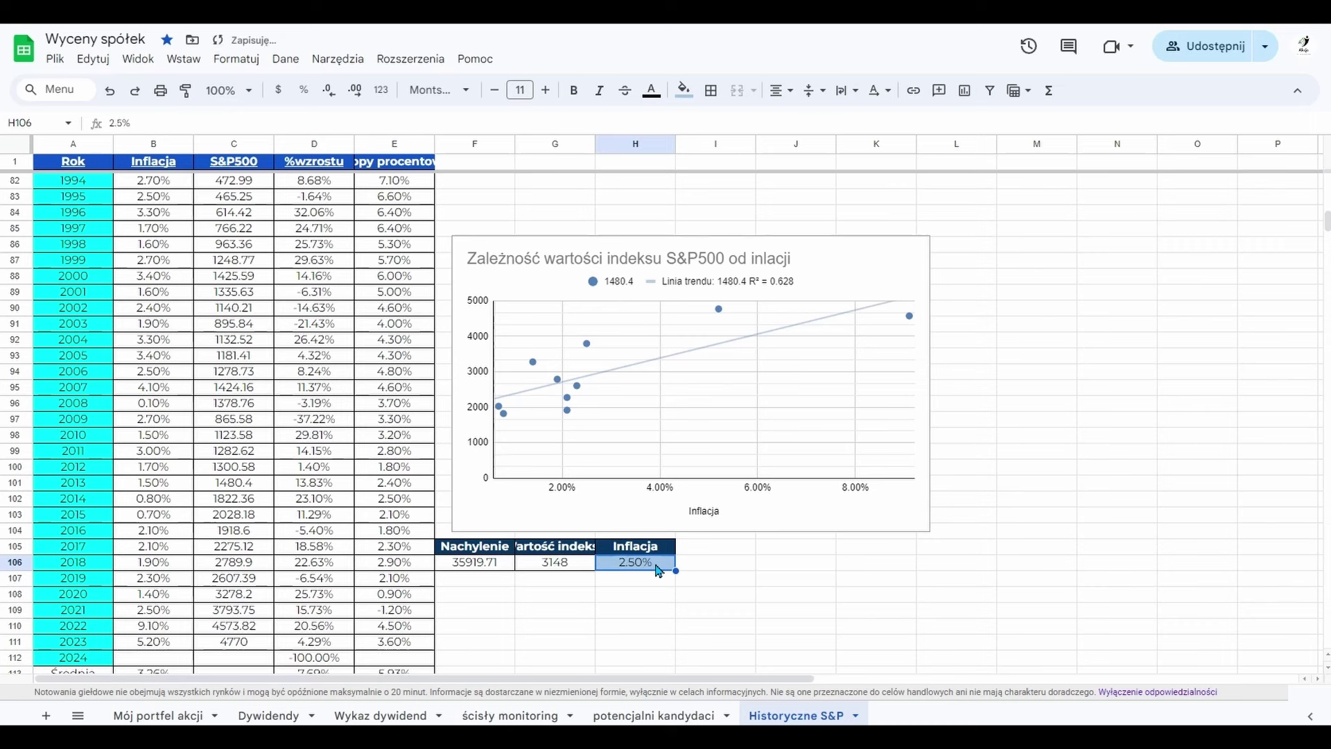